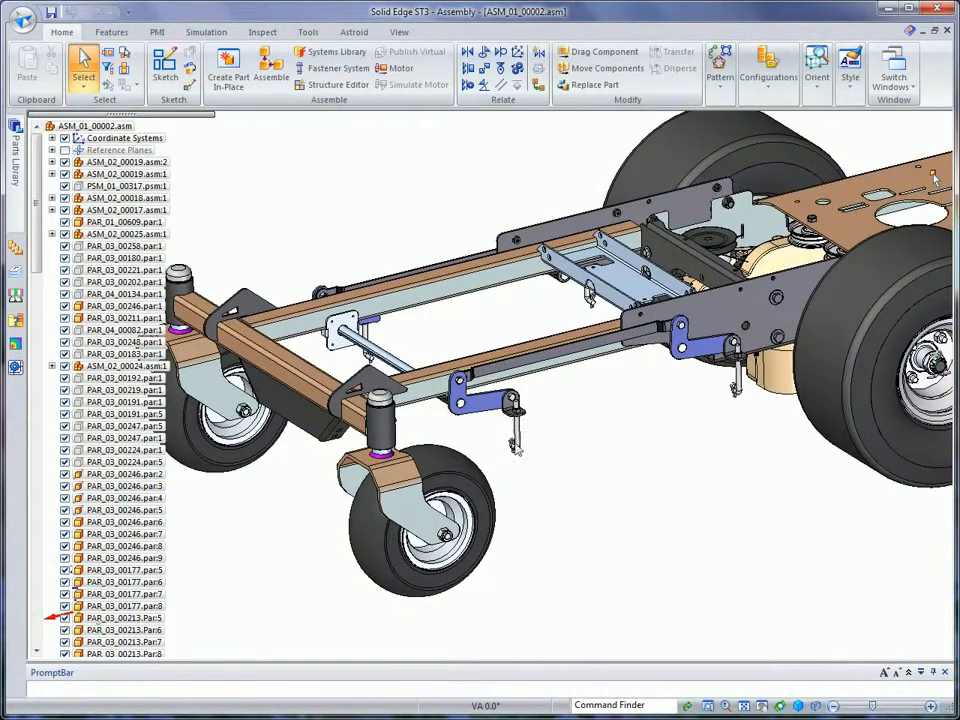
Step: Apply the 2-Moving Linkage display configuration to the mower assembly
left_click(770, 381)
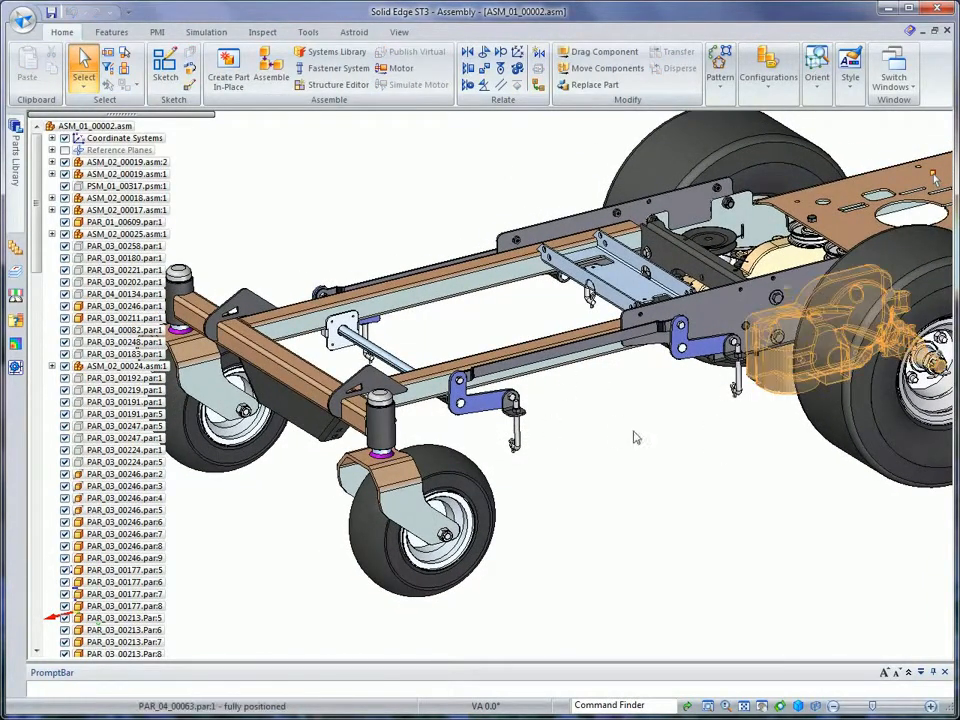
left_click(685, 447)
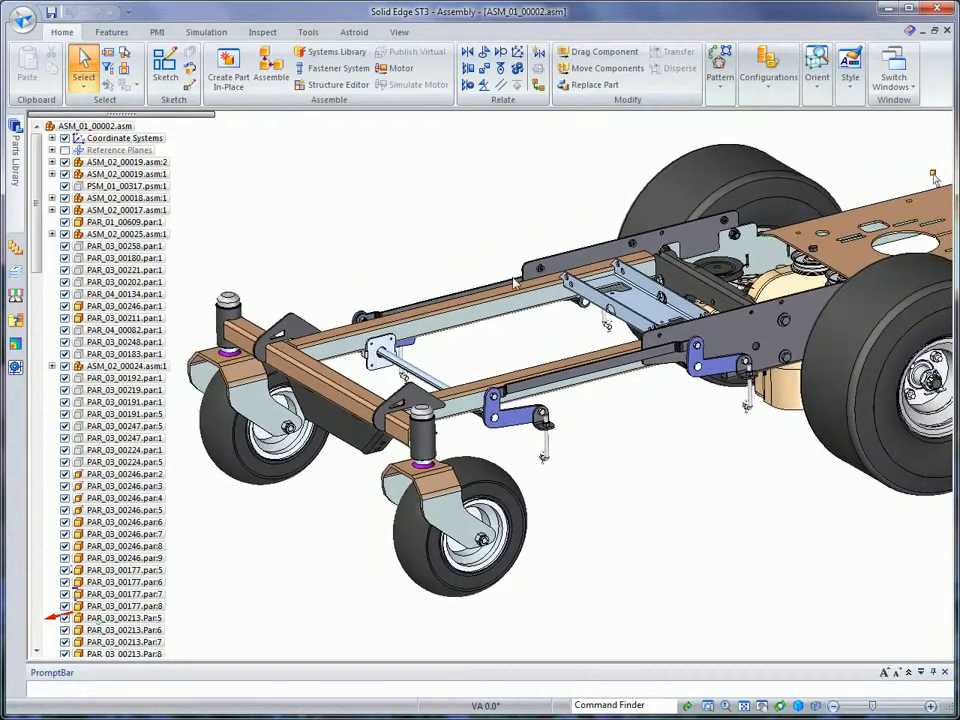
left_click(769, 86)
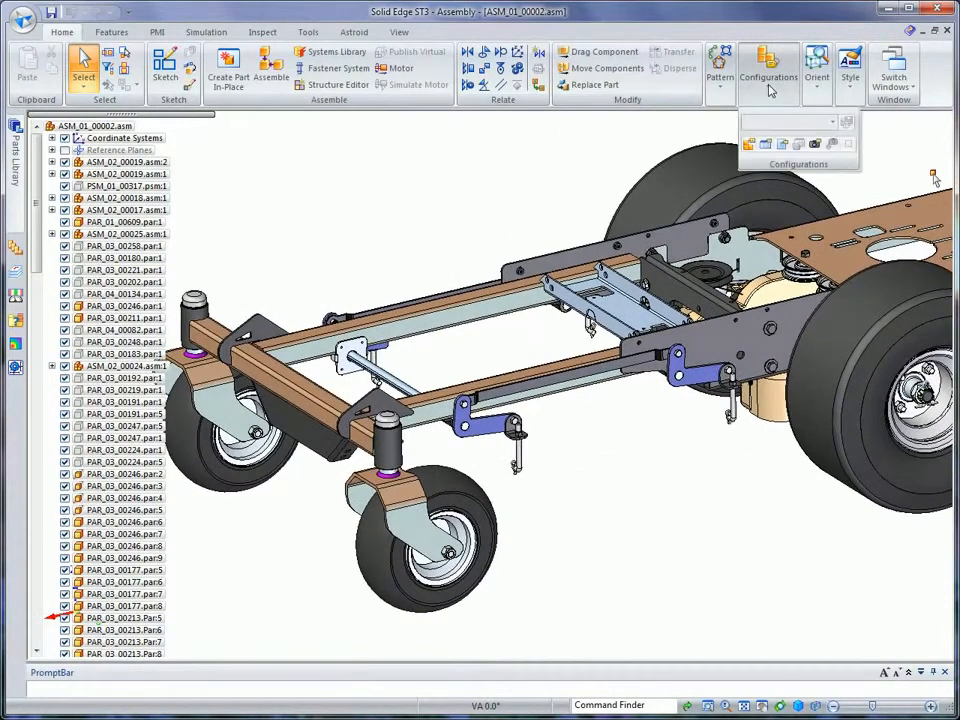
left_click(836, 122)
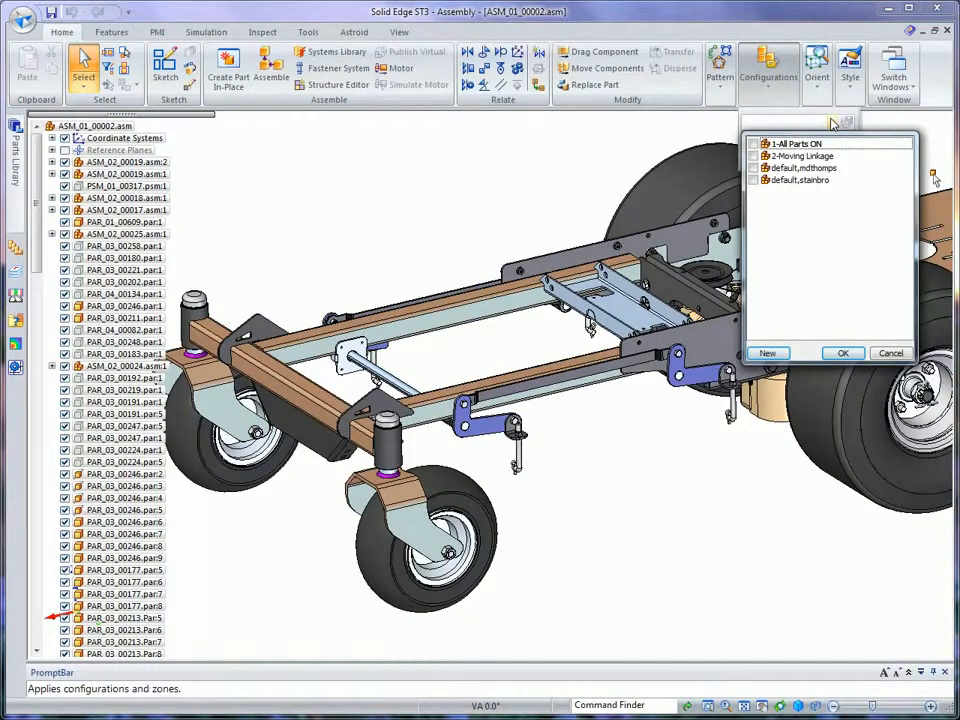
left_click(800, 157)
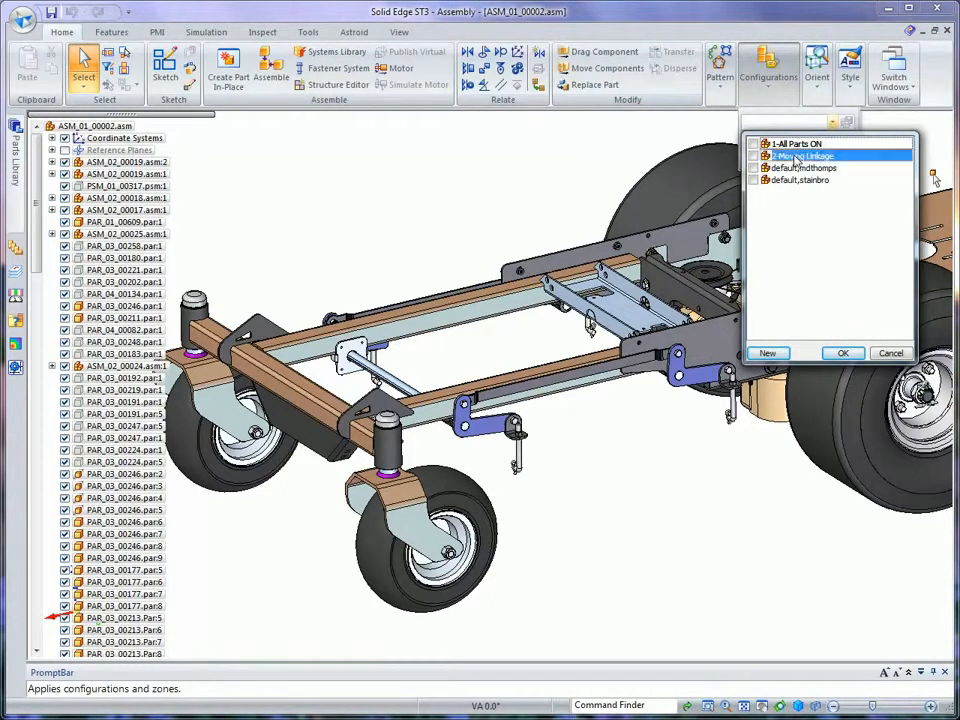
left_click(843, 354)
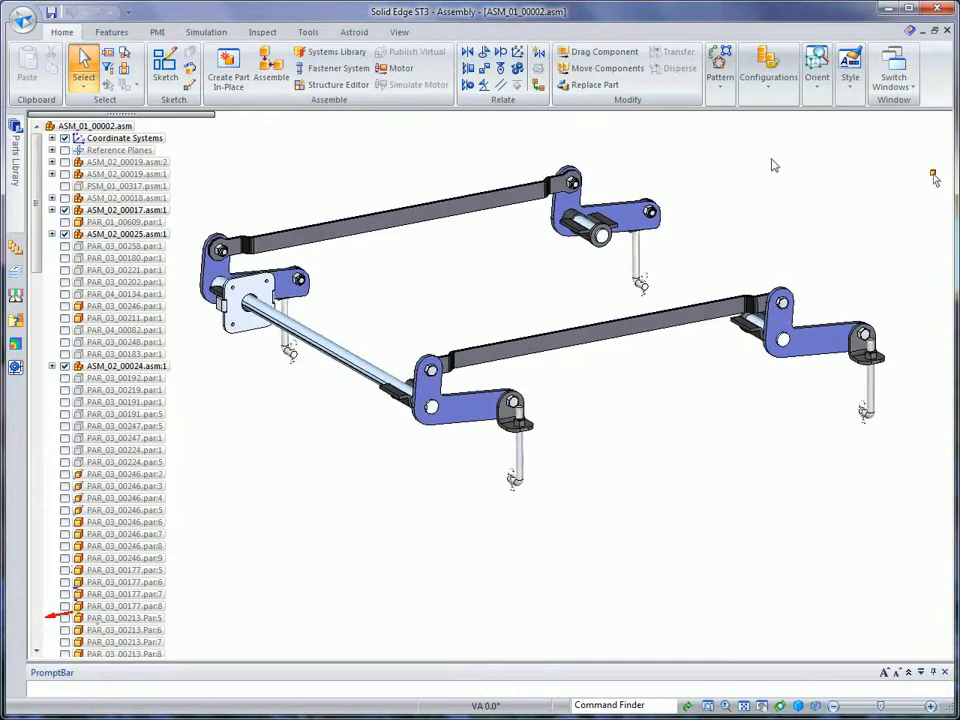
Step: Test the linkage's motion with Drag Component by pulling the hanging pin on the near front lever, with No analysis set
left_click(603, 54)
left_click(522, 462)
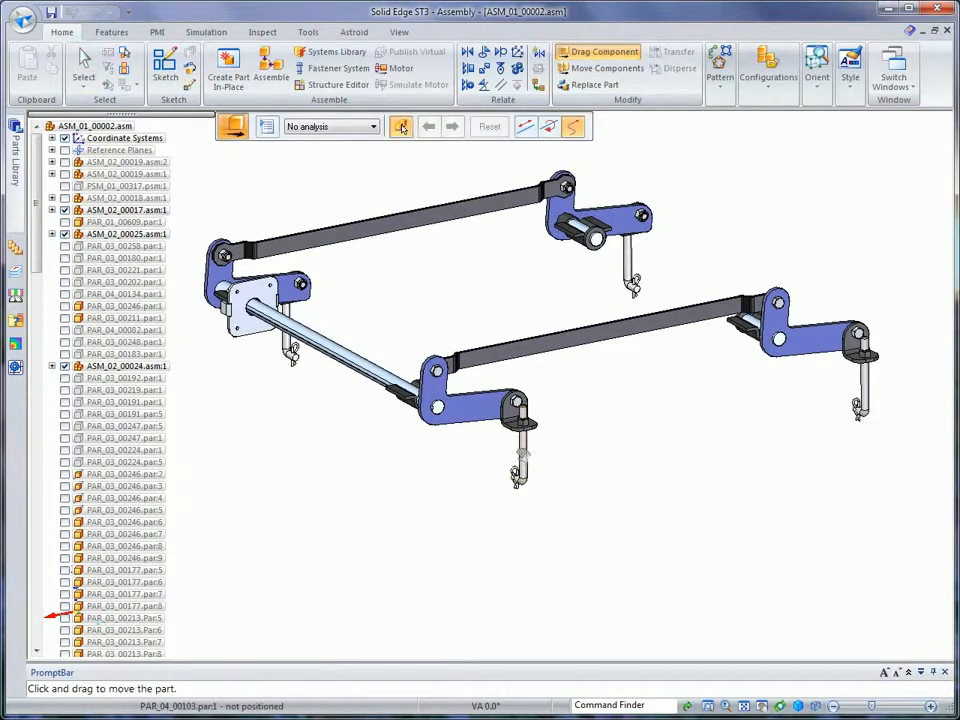
mouse_move(522, 458)
left_mouse_down()
mouse_move(498, 508)
mouse_move(524, 446)
mouse_move(518, 490)
mouse_move(522, 470)
mouse_move(498, 512)
mouse_move(517, 482)
left_mouse_up()
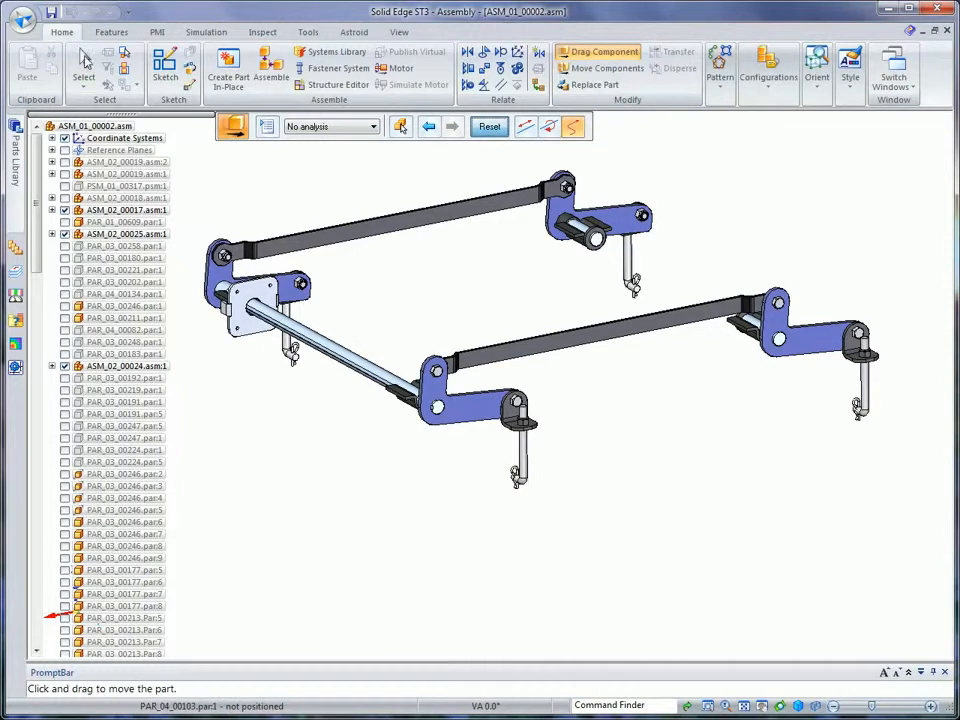
left_click(84, 64)
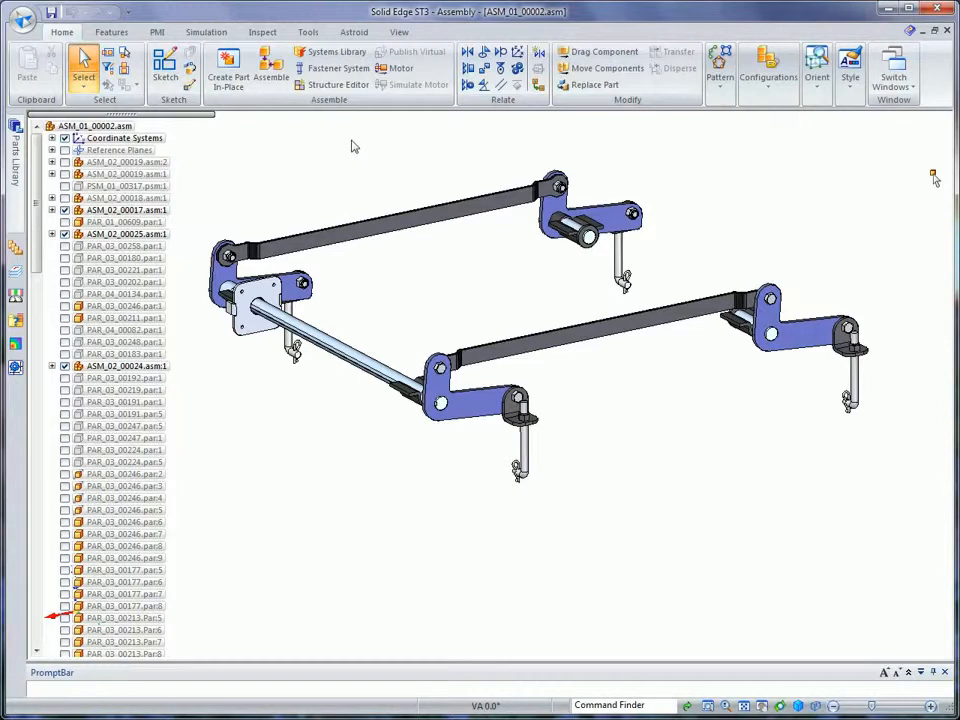
Step: Start a rotation motor with a speed of 30 deg/s and a limit of 30 deg
left_click(400, 70)
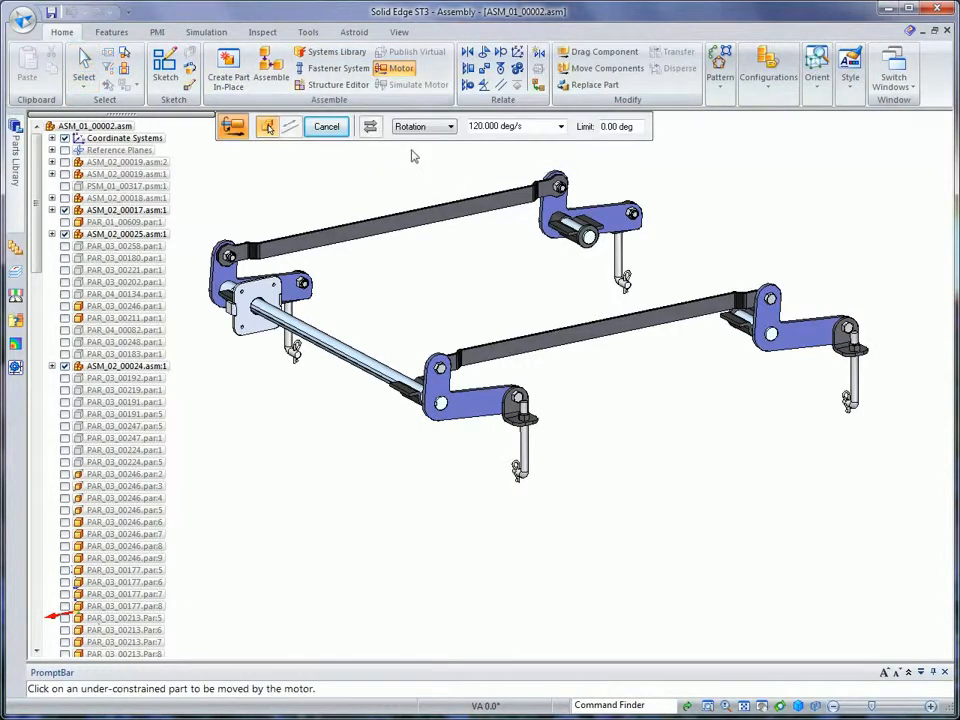
left_click(425, 127)
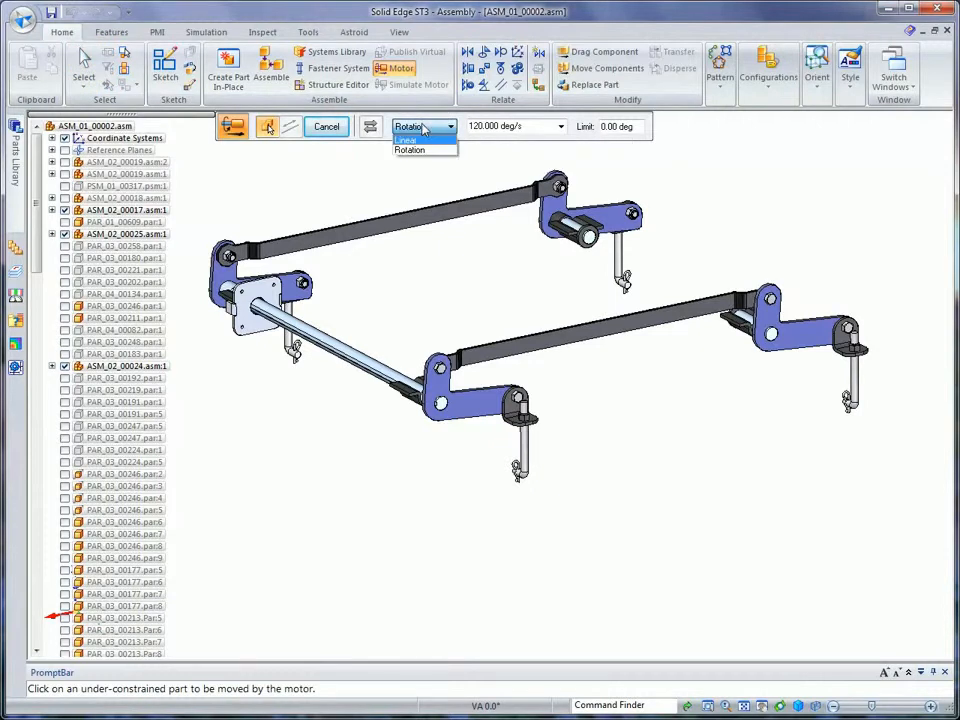
left_click(422, 152)
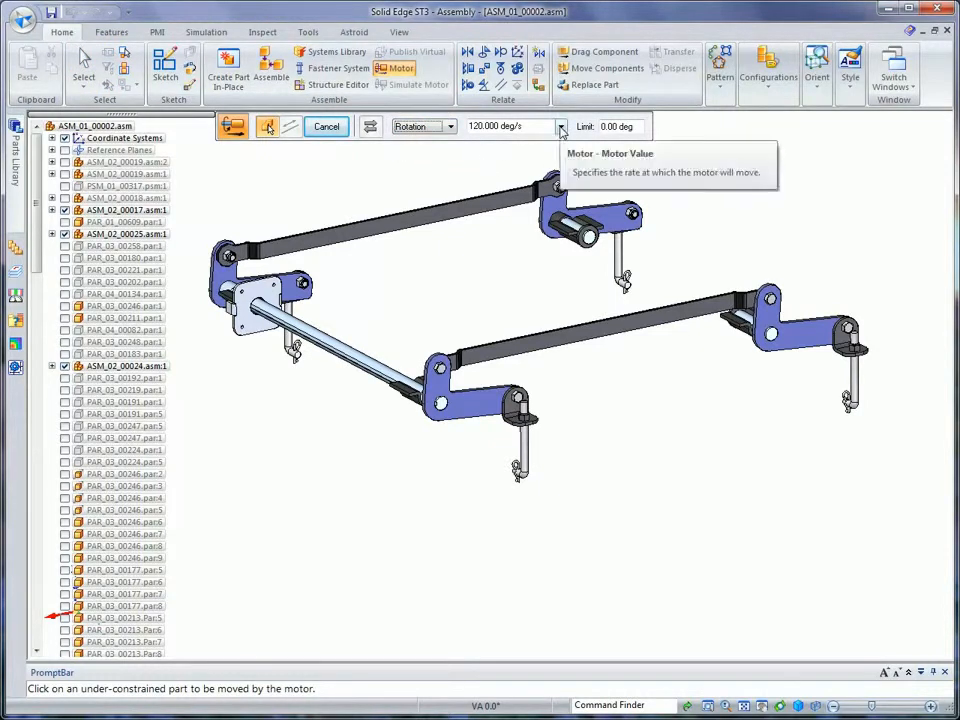
left_click(561, 126)
left_click(516, 144)
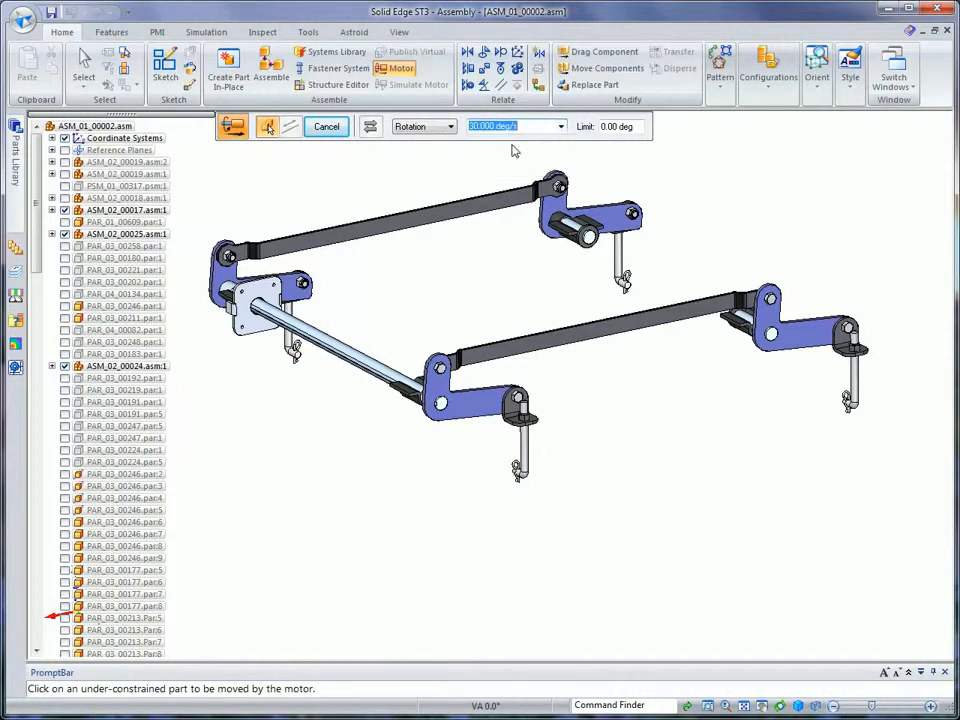
left_click(641, 127)
left_click_drag(630, 133, 592, 134)
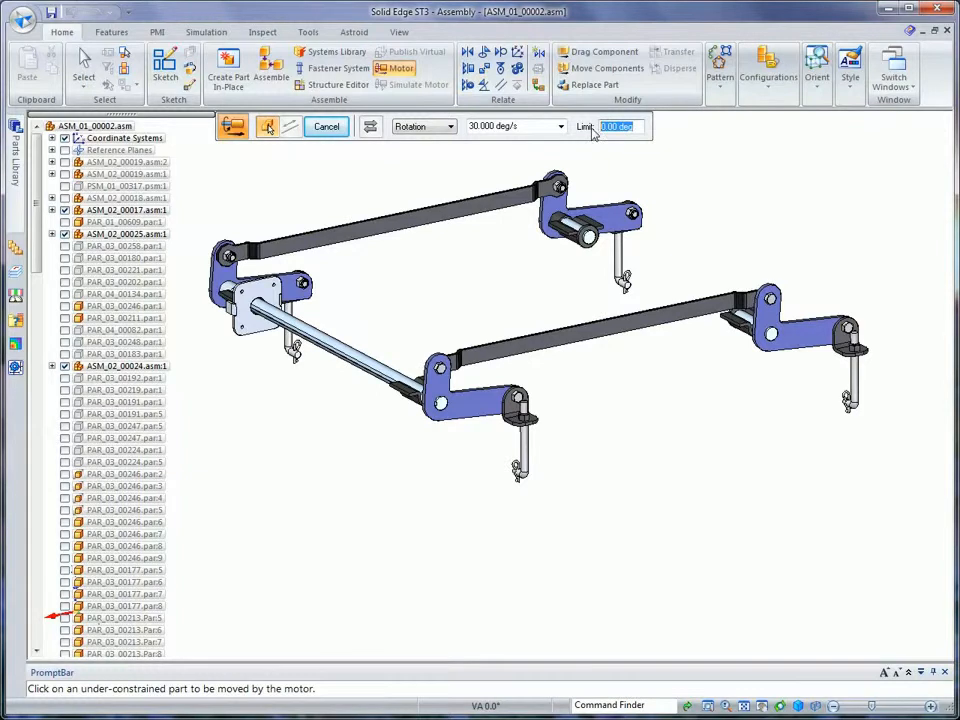
type("30")
key("Return")
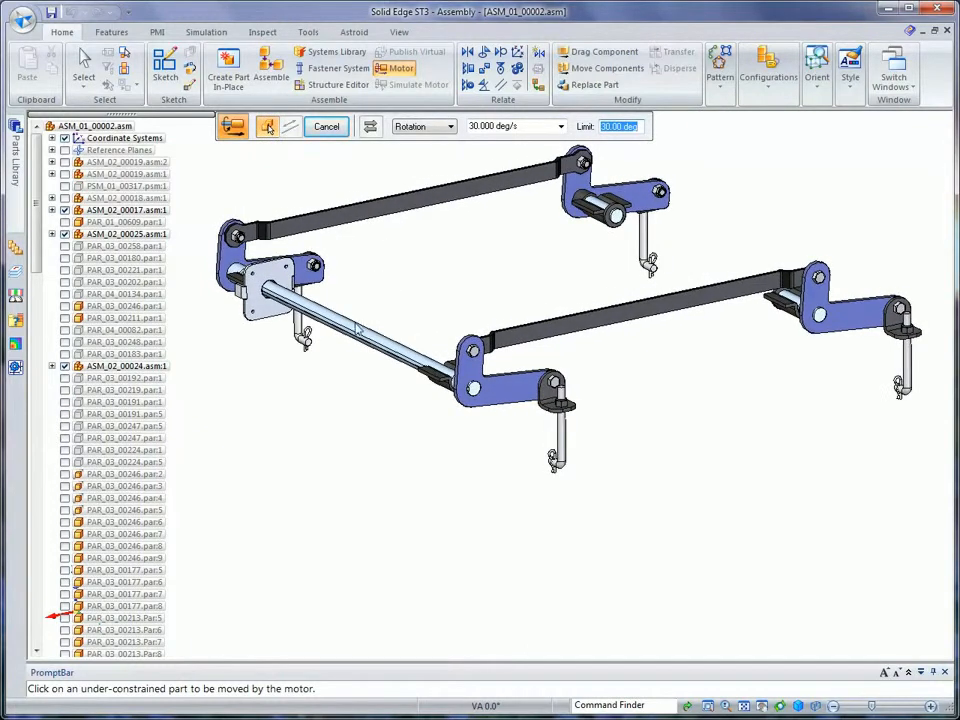
Step: Attach the motor to the long cross shaft about its own axis, toggle the rotation direction and finish the motor
left_click(358, 330)
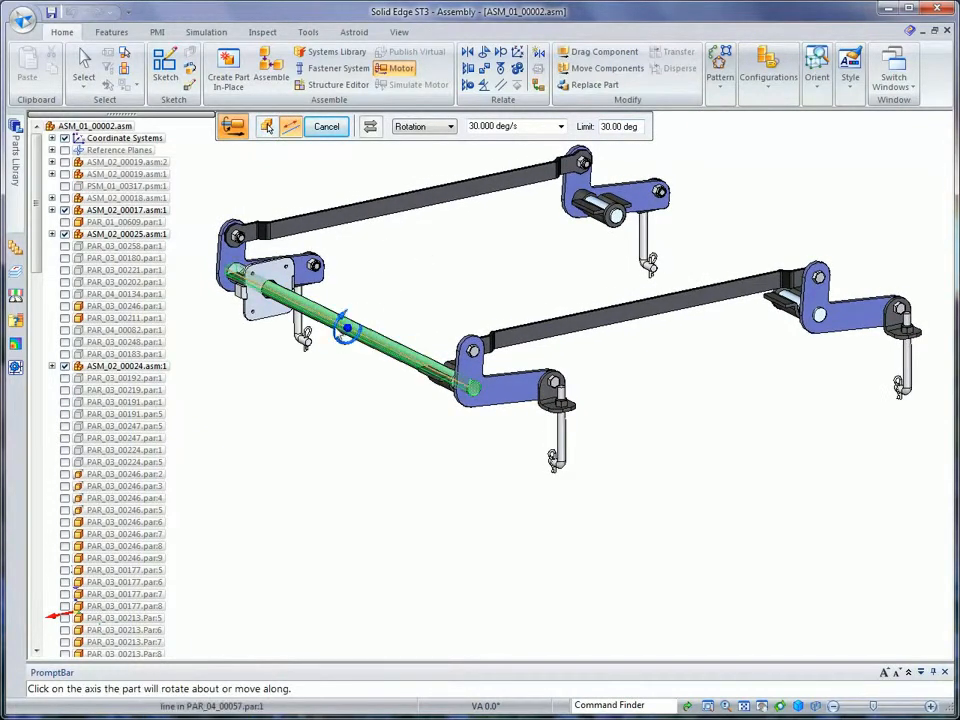
left_click(343, 330)
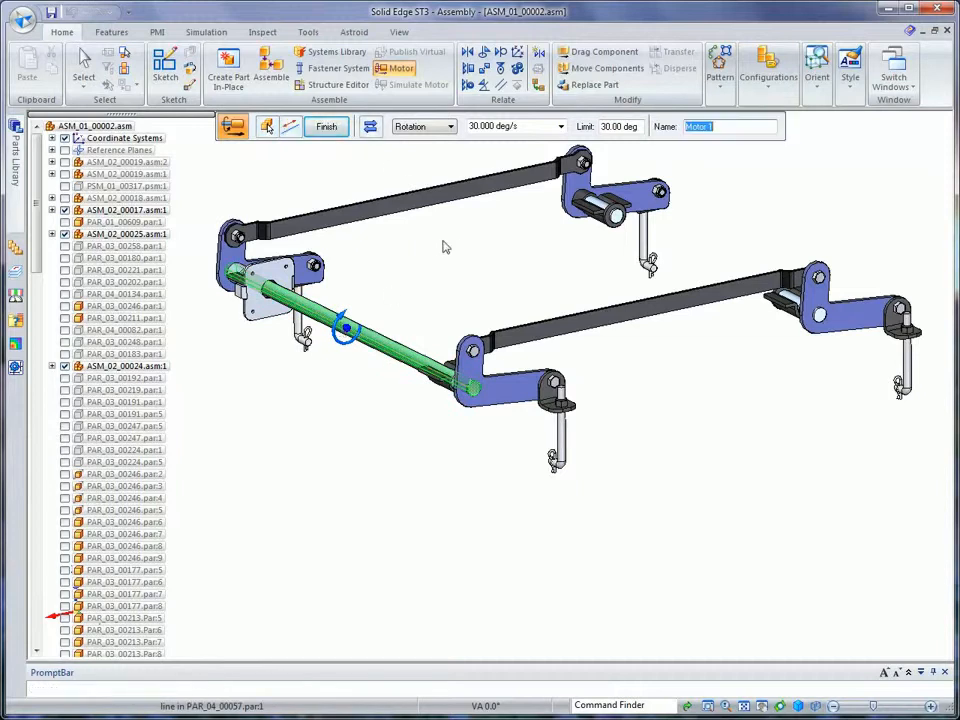
left_click(373, 129)
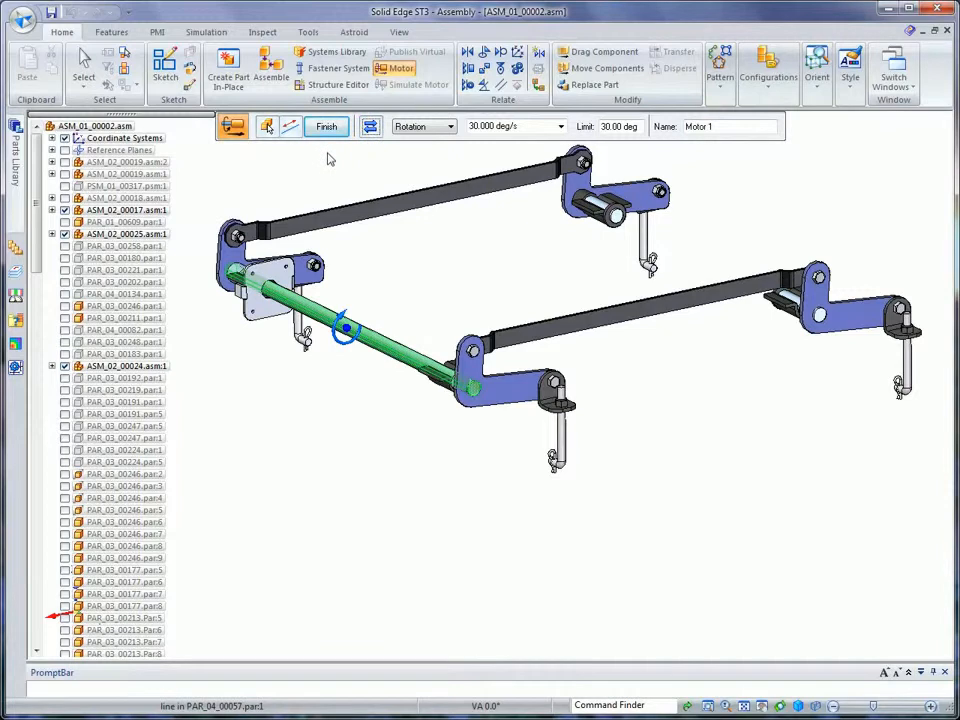
left_click(324, 128)
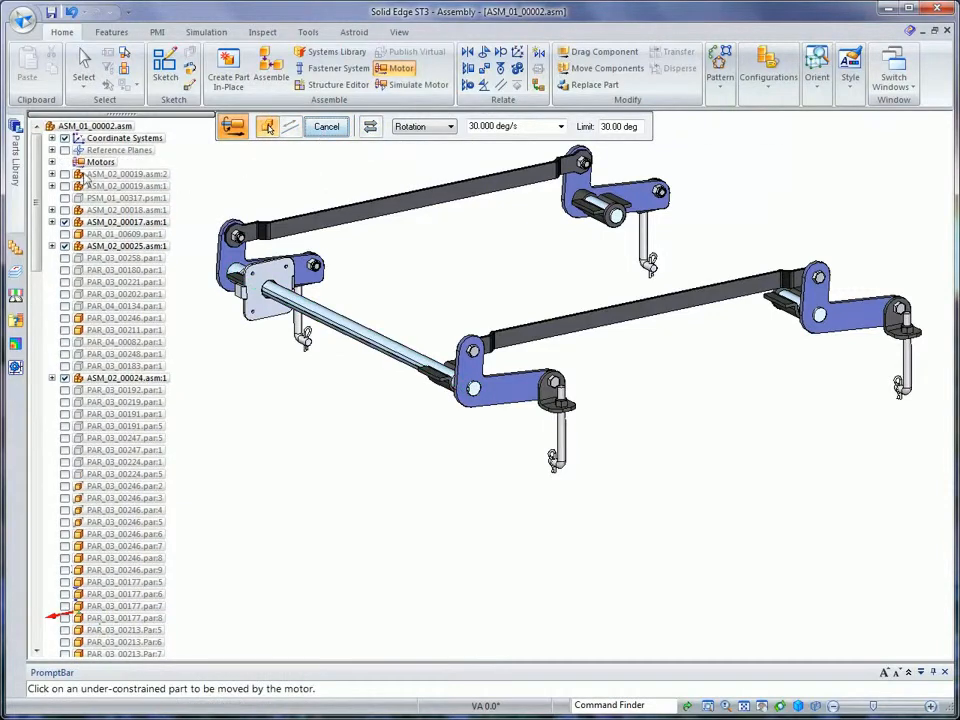
Step: Examine Motor 1 in the assembly tree and its rotation symbol on the cross shaft
left_click(52, 162)
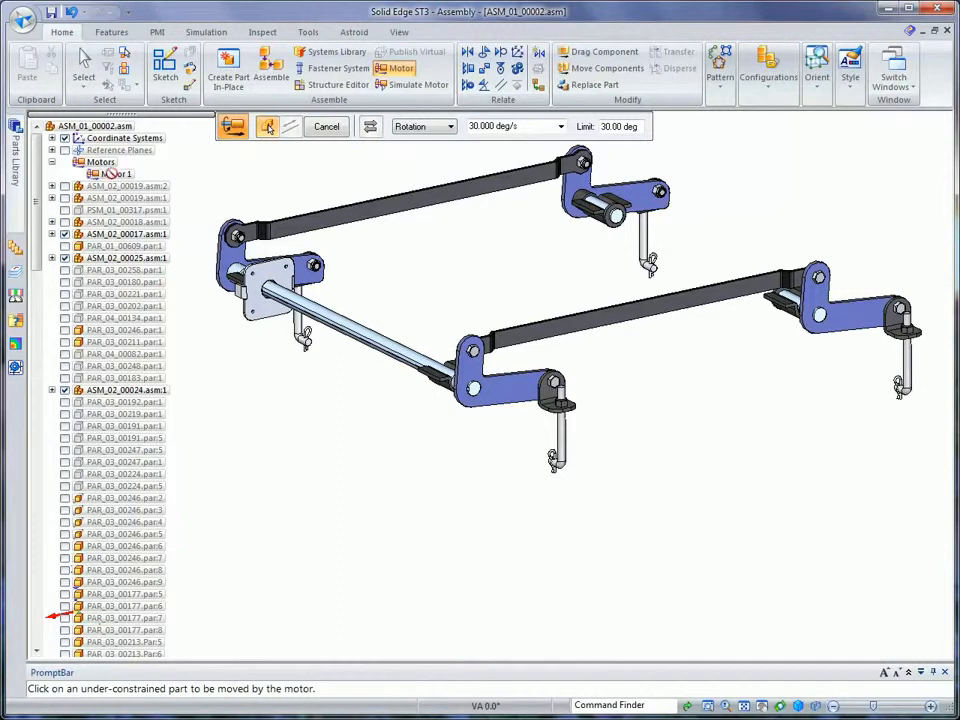
left_click(84, 66)
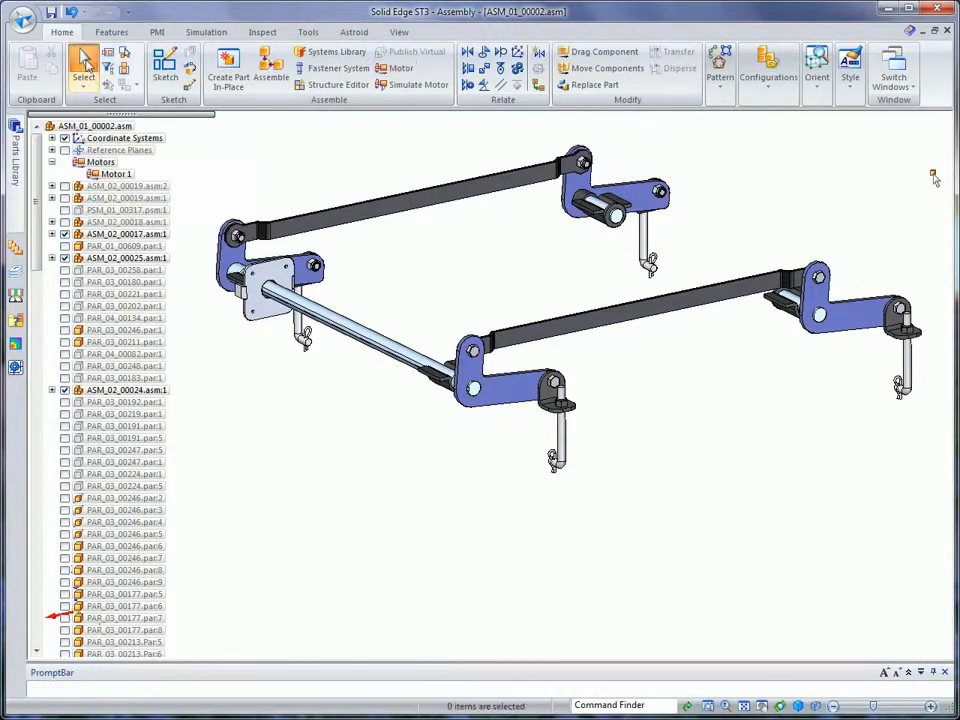
left_click(106, 174)
left_click(53, 162)
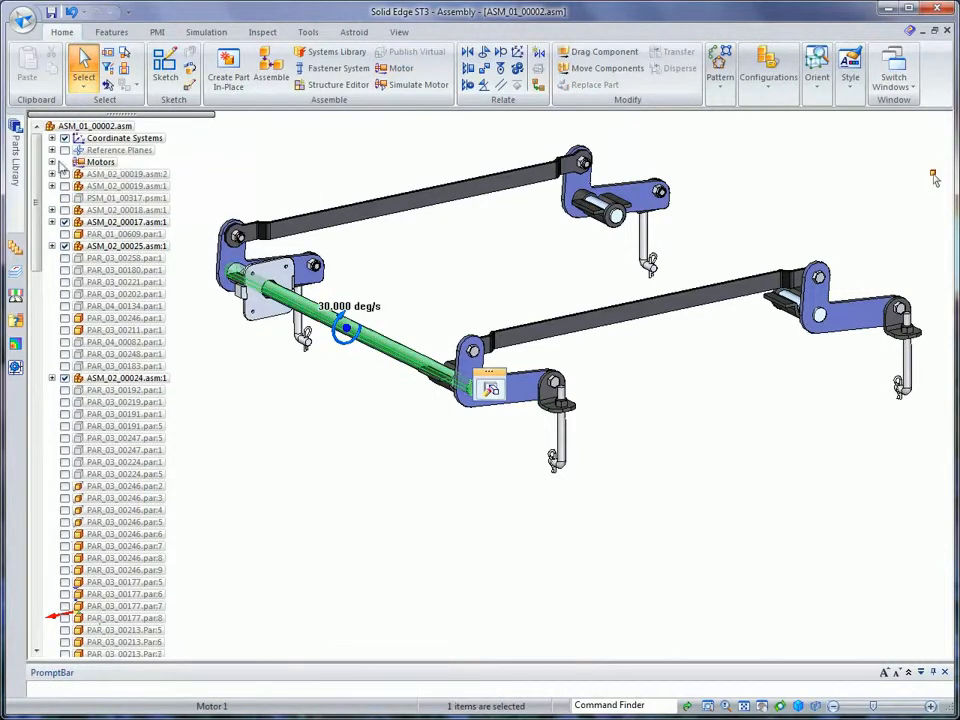
left_click(230, 156)
mouse_move(806, 163)
middle_mouse_down()
mouse_move(798, 163)
mouse_move(811, 163)
middle_mouse_up()
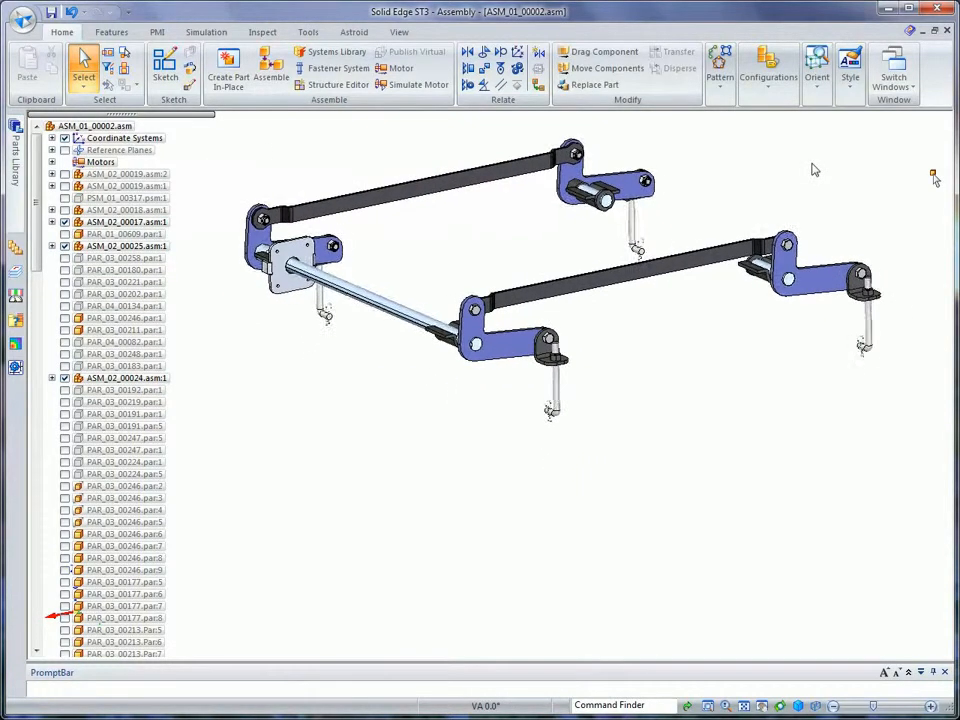
Step: Simulate Motor 1 with No analysis and motor limits as duration, play the animation, and exit the simulation
left_click(427, 88)
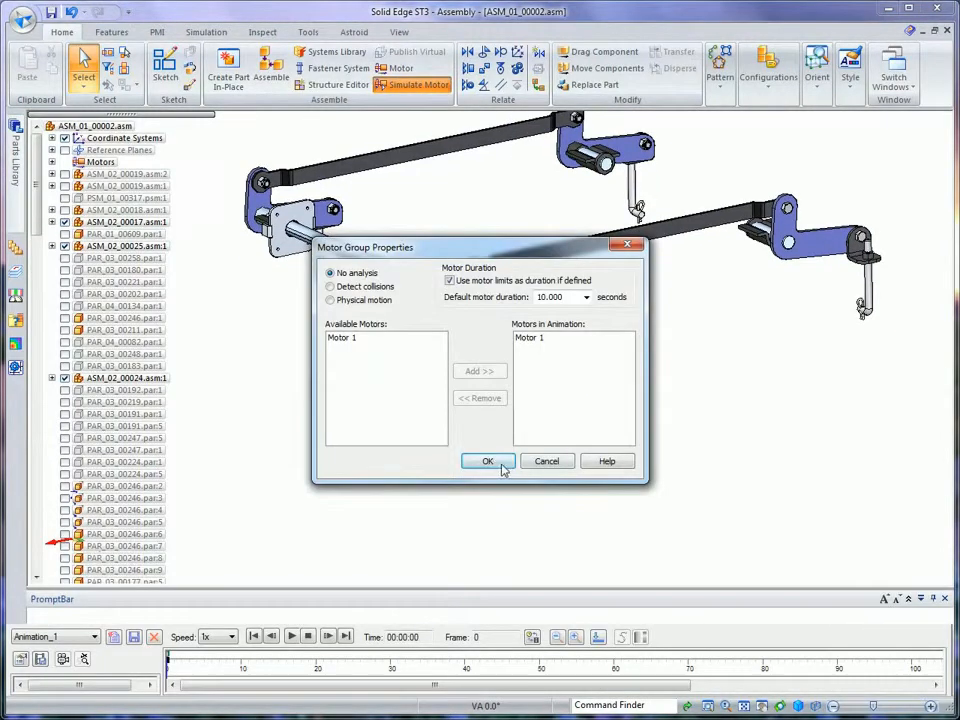
left_click(488, 462)
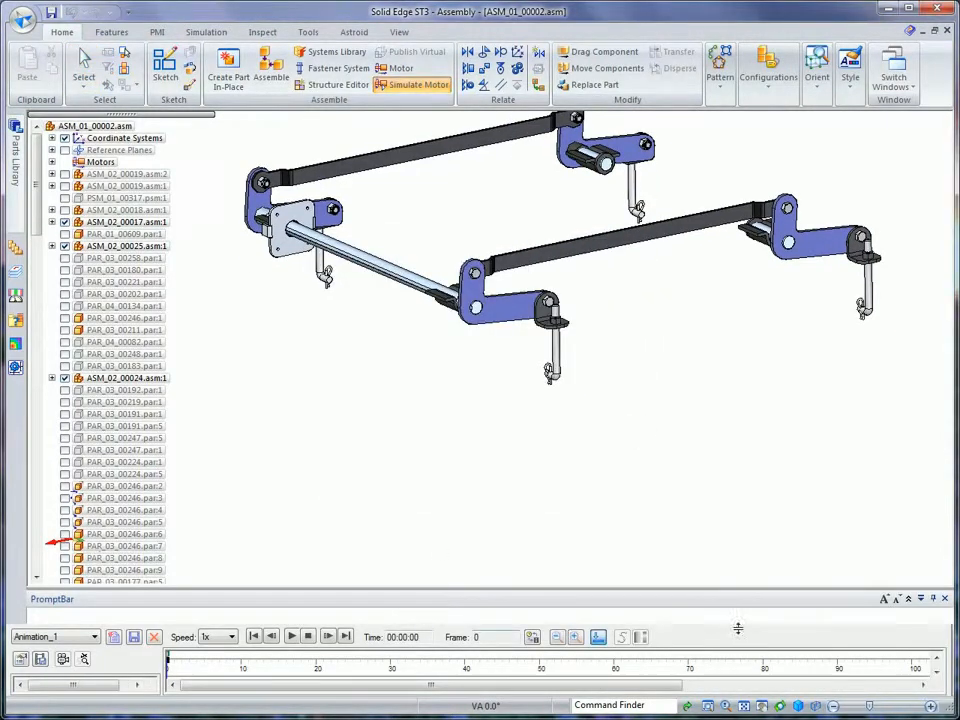
left_click(599, 637)
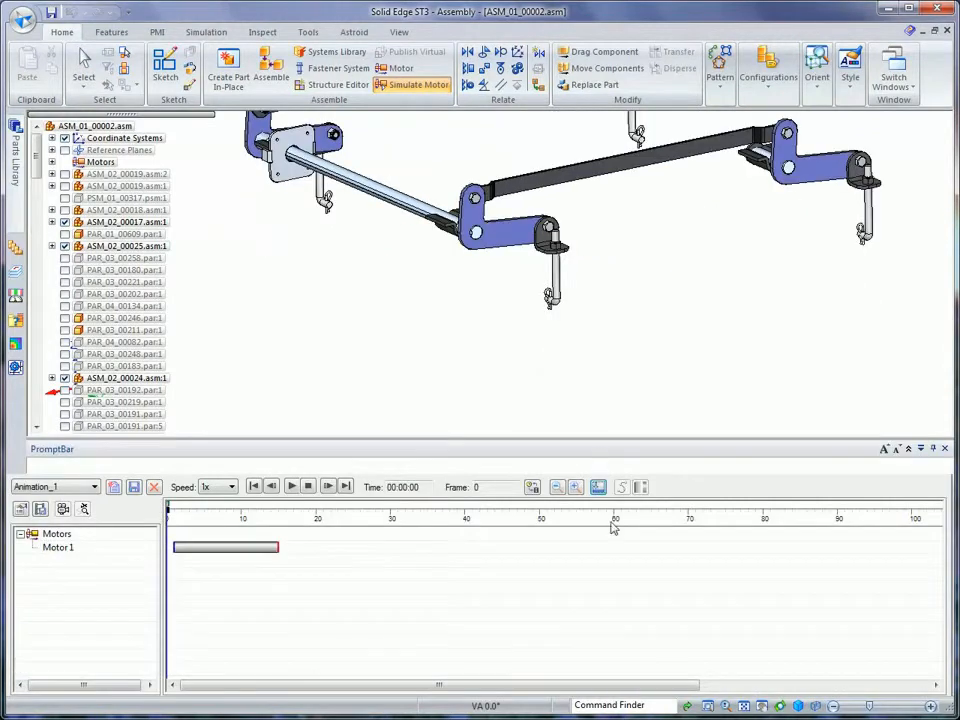
middle_click_drag(290, 302, 303, 399, "shift")
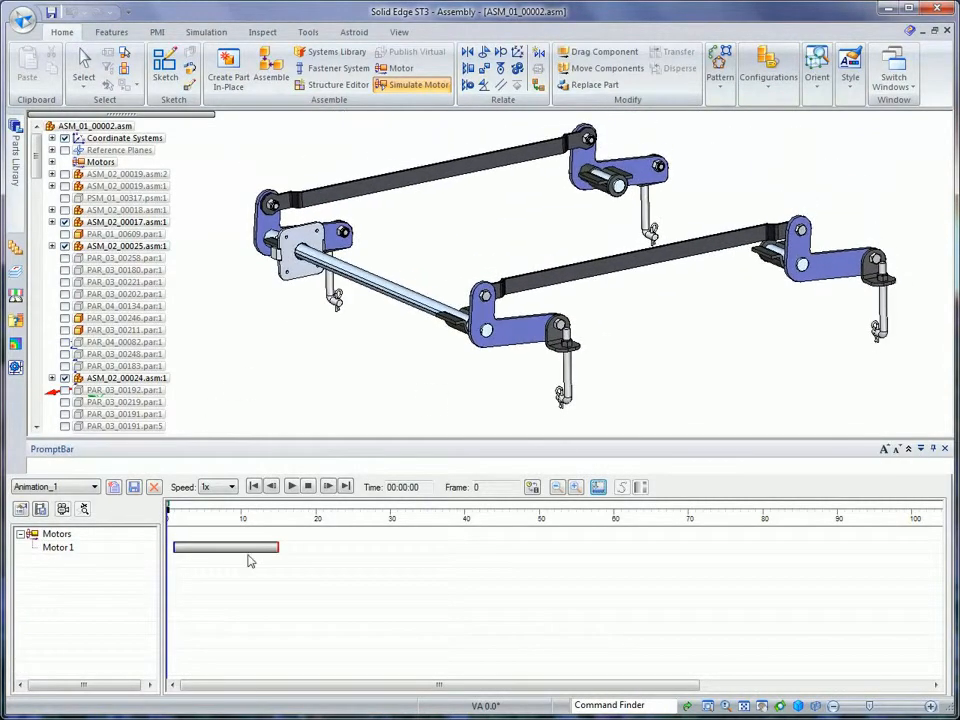
left_click(291, 487)
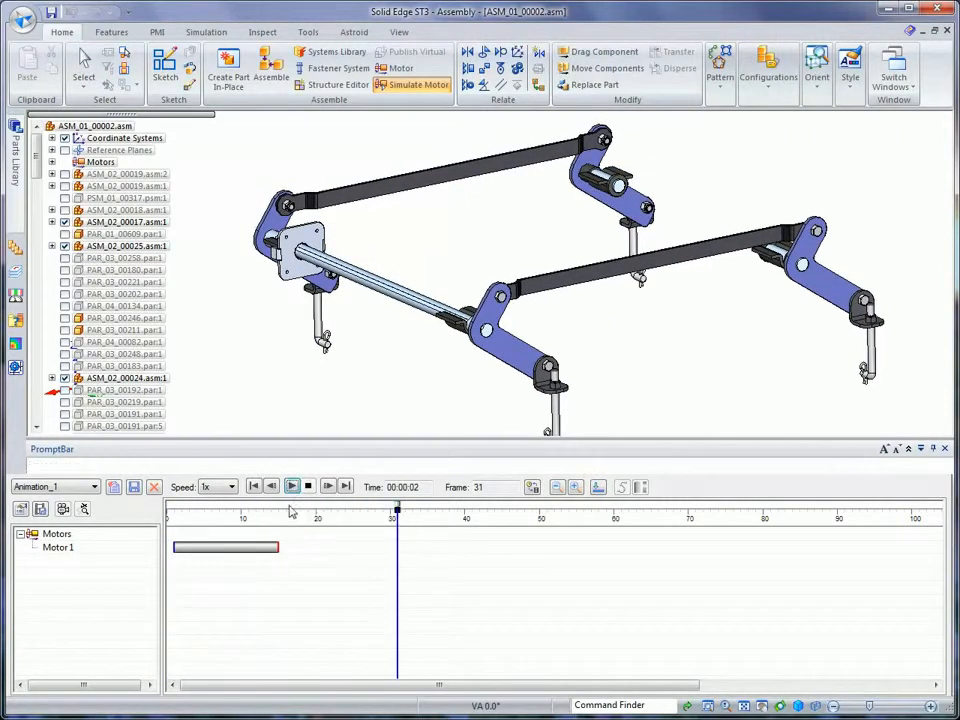
left_click(83, 70)
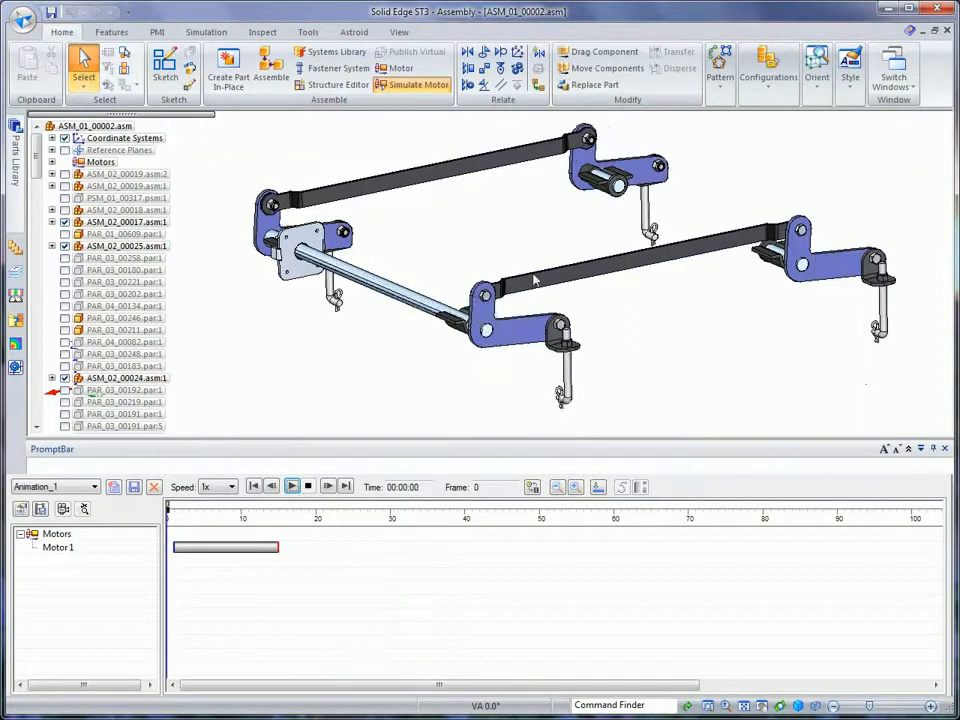
left_click(620, 400)
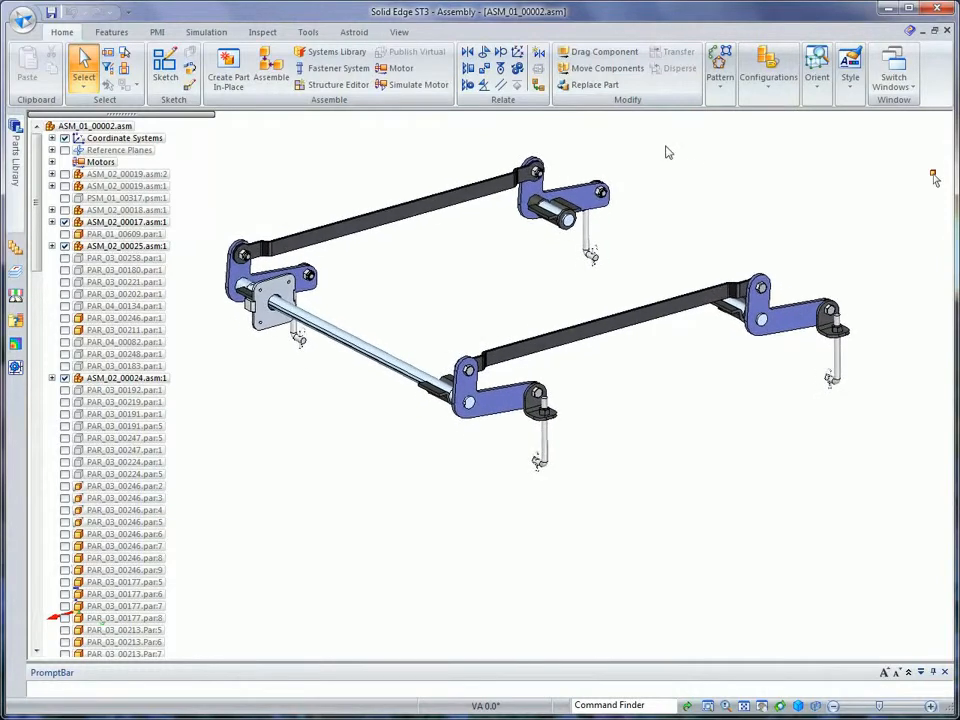
Step: Enter the Explode-Render-Animate environment and start a manual explosion
left_click(310, 33)
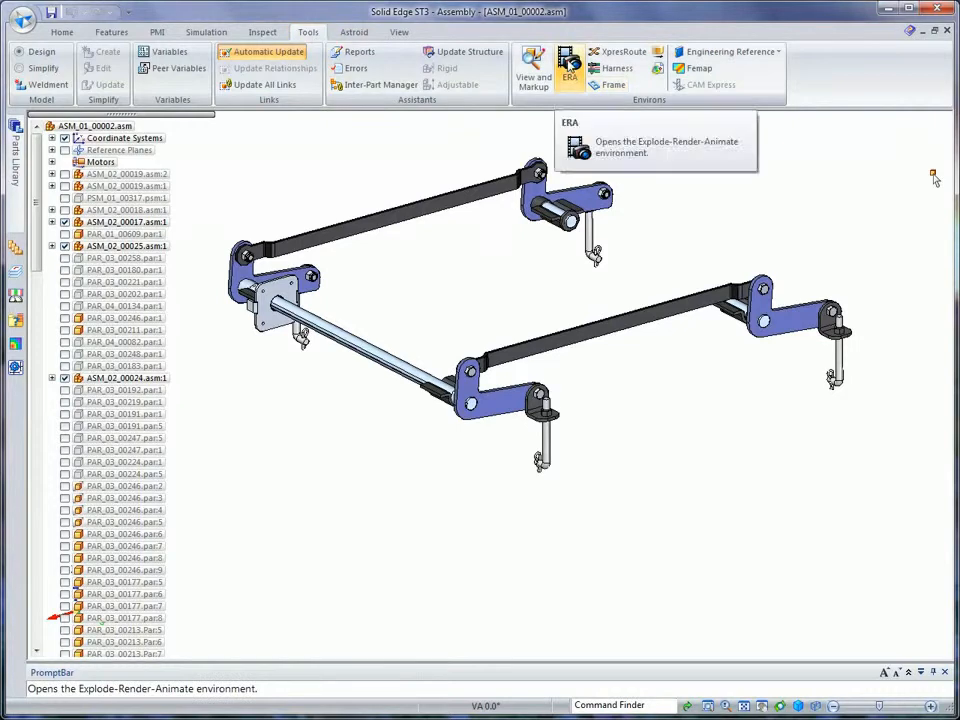
left_click(568, 72)
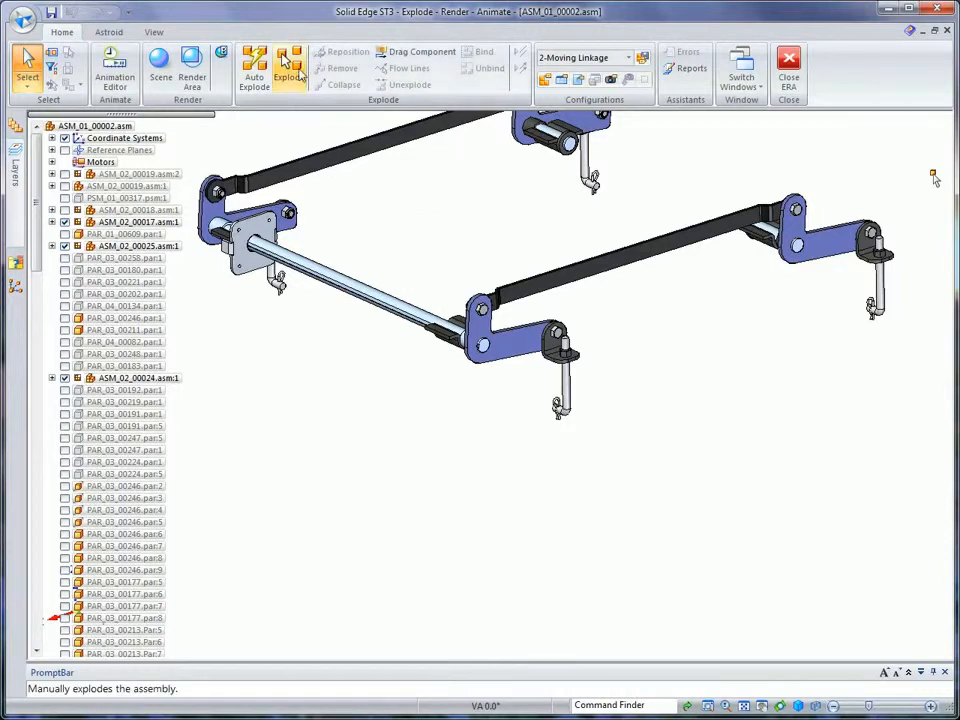
left_click(288, 66)
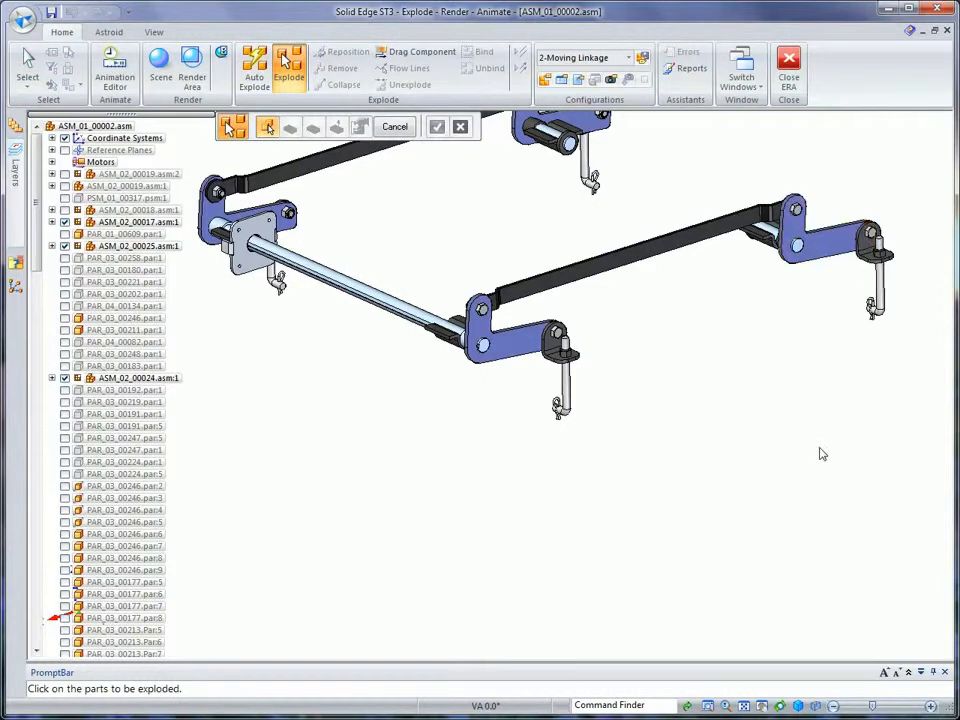
Step: Explode the U-shaped clamp on the cross shaft 152.40 mm downward, using the lower edge face of the black link bar as reference
scroll(733, 503, "up", 5)
middle_click_drag(649, 490, 390, 435)
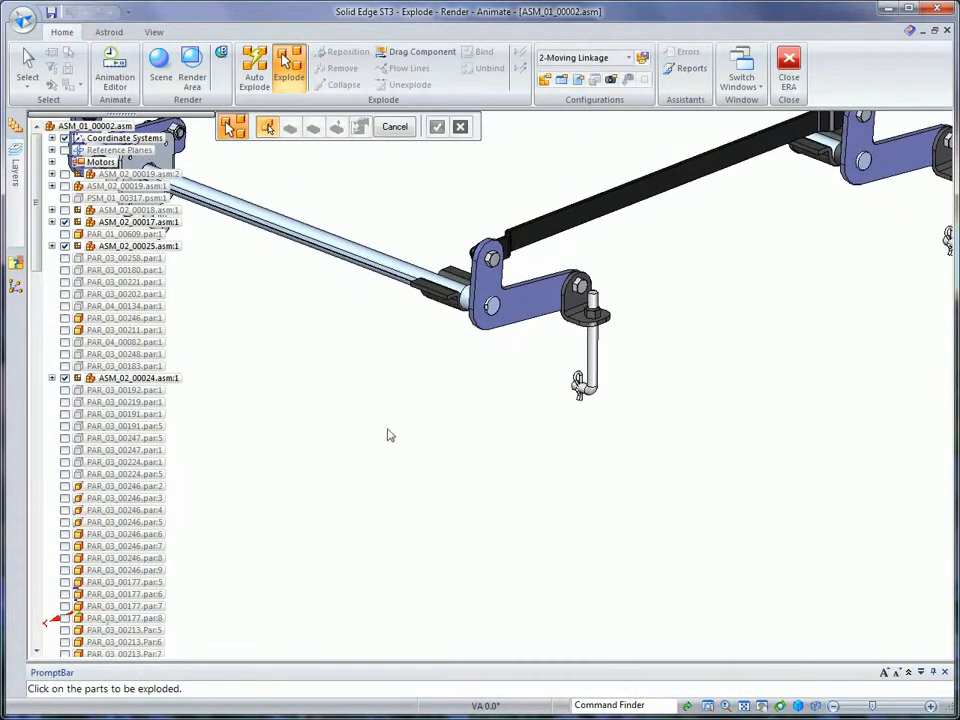
left_click(438, 301)
right_click(480, 456)
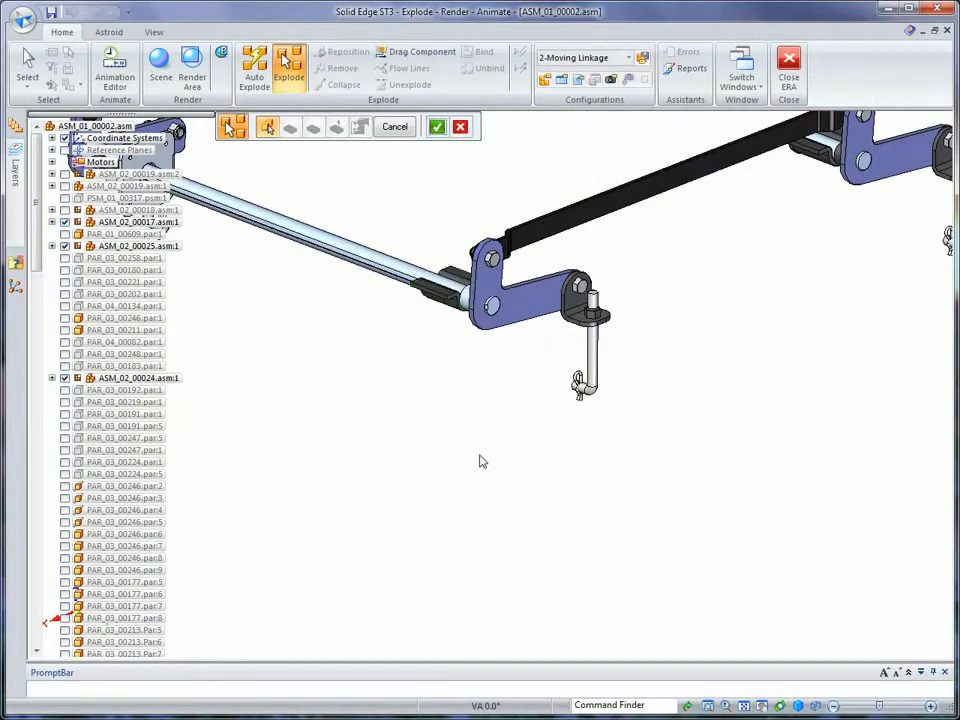
left_click(597, 237)
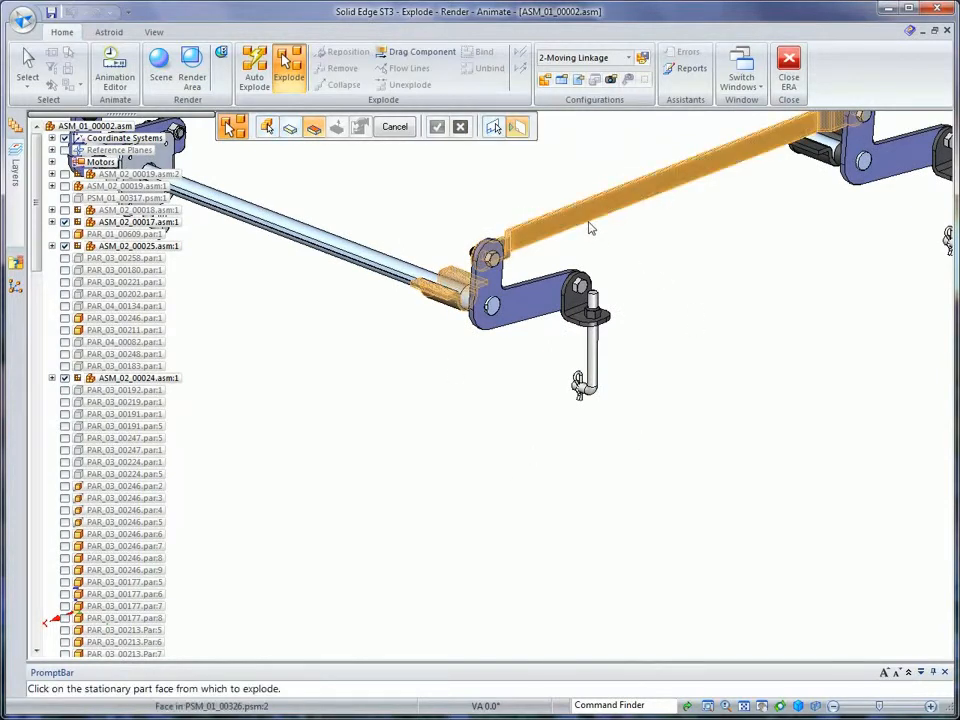
right_click(590, 228)
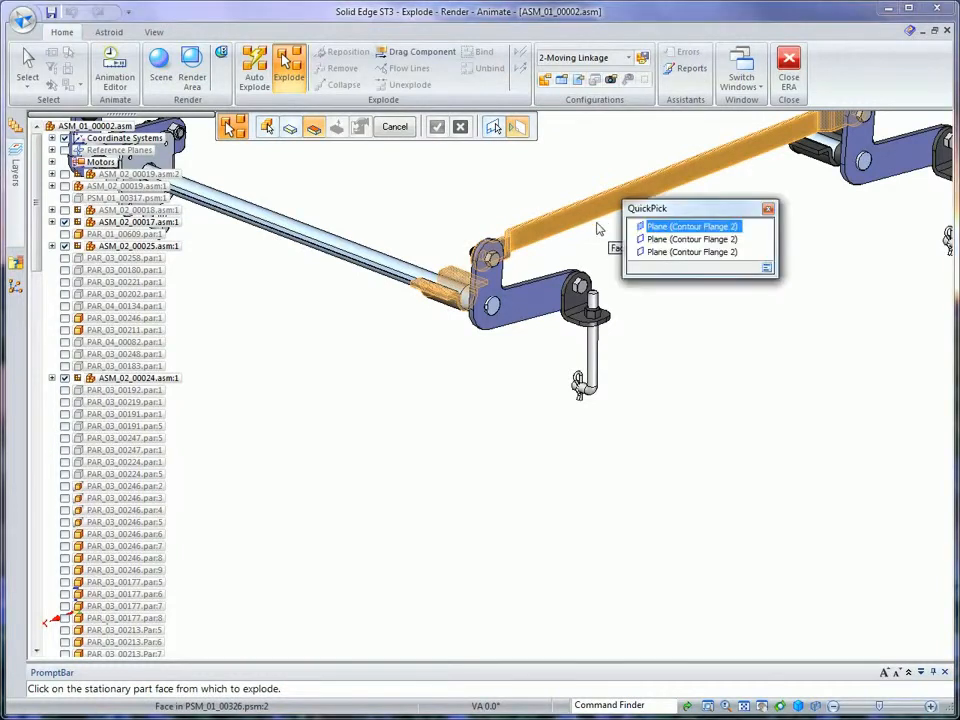
left_click(651, 240)
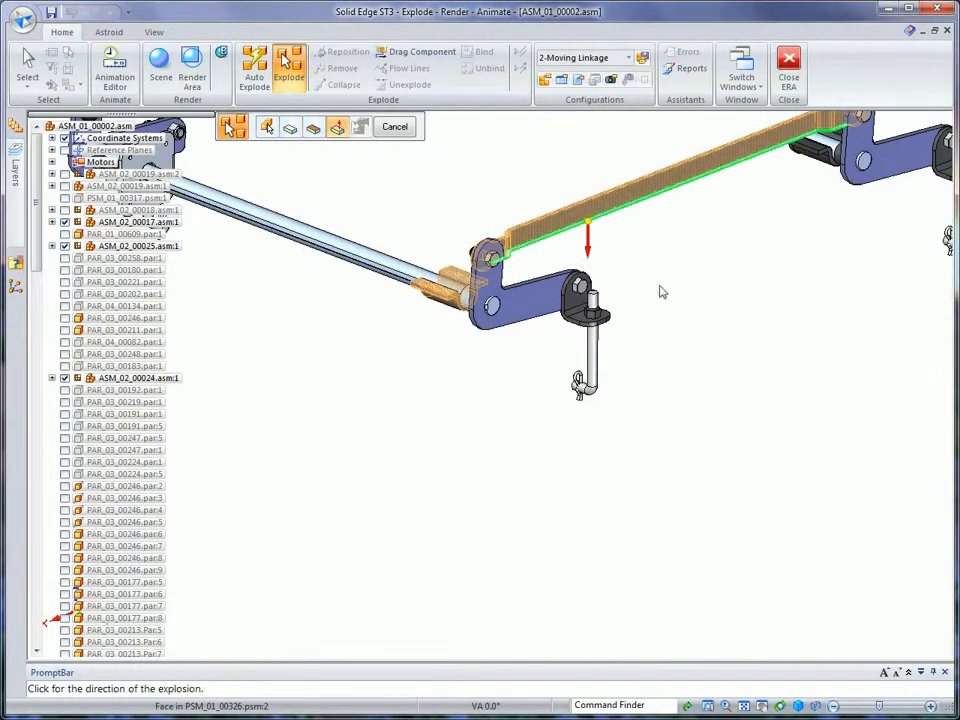
left_click(697, 446)
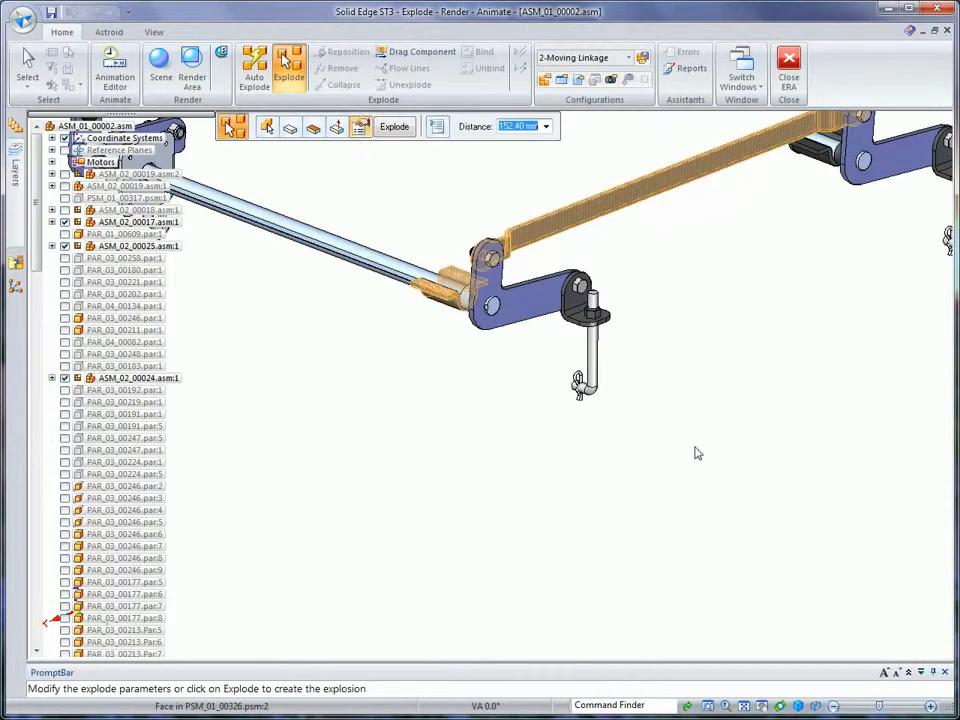
key("Return")
right_click(707, 362)
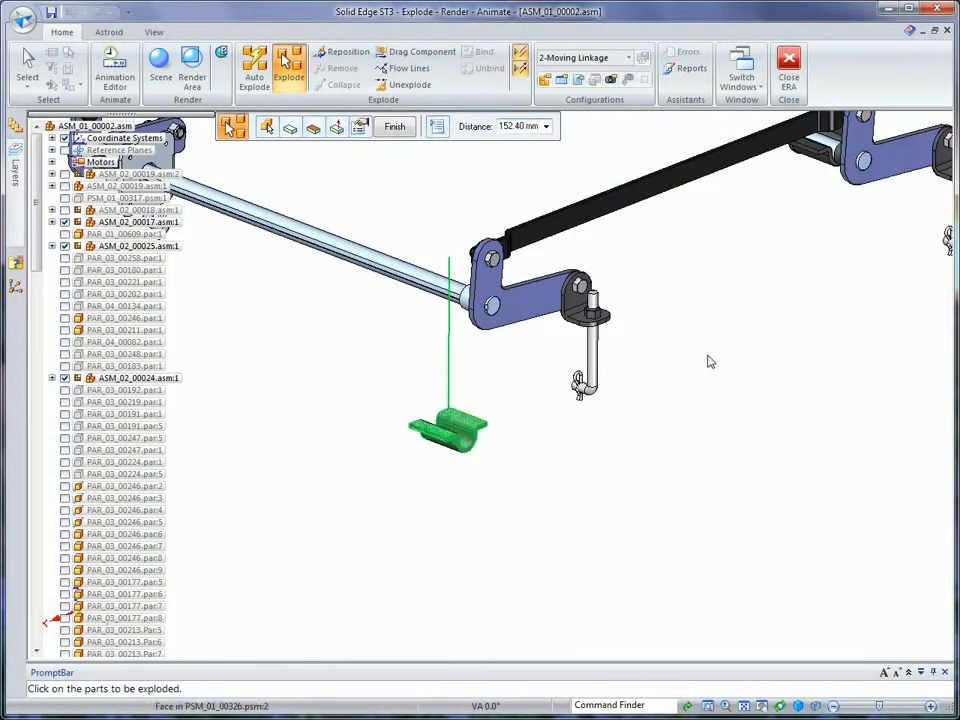
Step: Explode the two hex nuts behind the blue crank plate as a unit, 152.40 mm backward from the black link bar's rear face
middle_click_drag(713, 203, 604, 313)
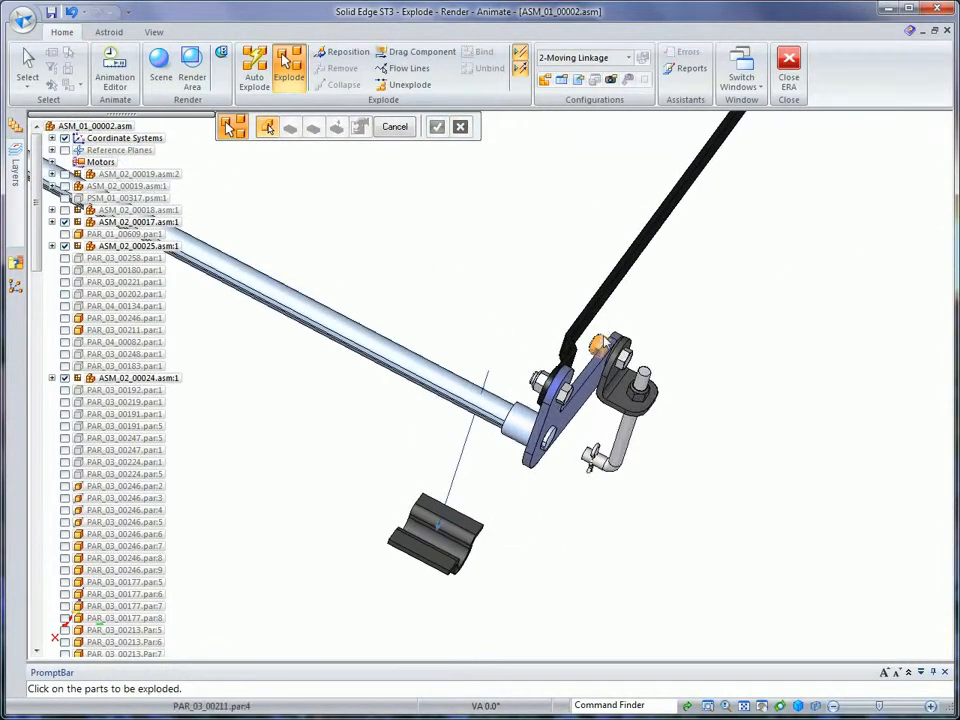
left_click(598, 345)
left_click(540, 380)
key("Return")
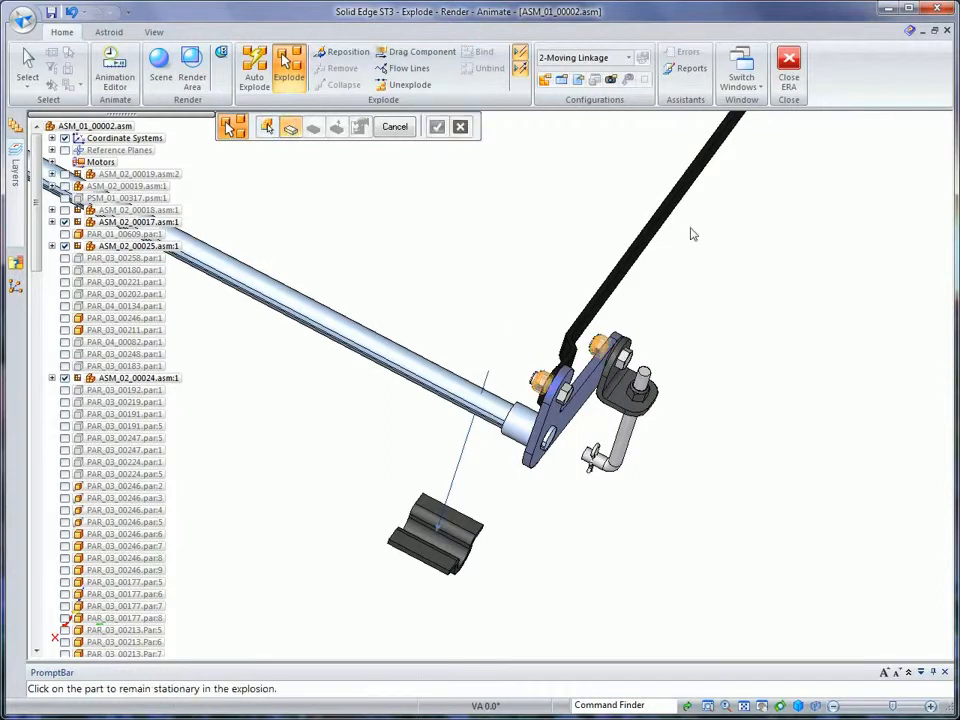
middle_click_drag(835, 222, 646, 263)
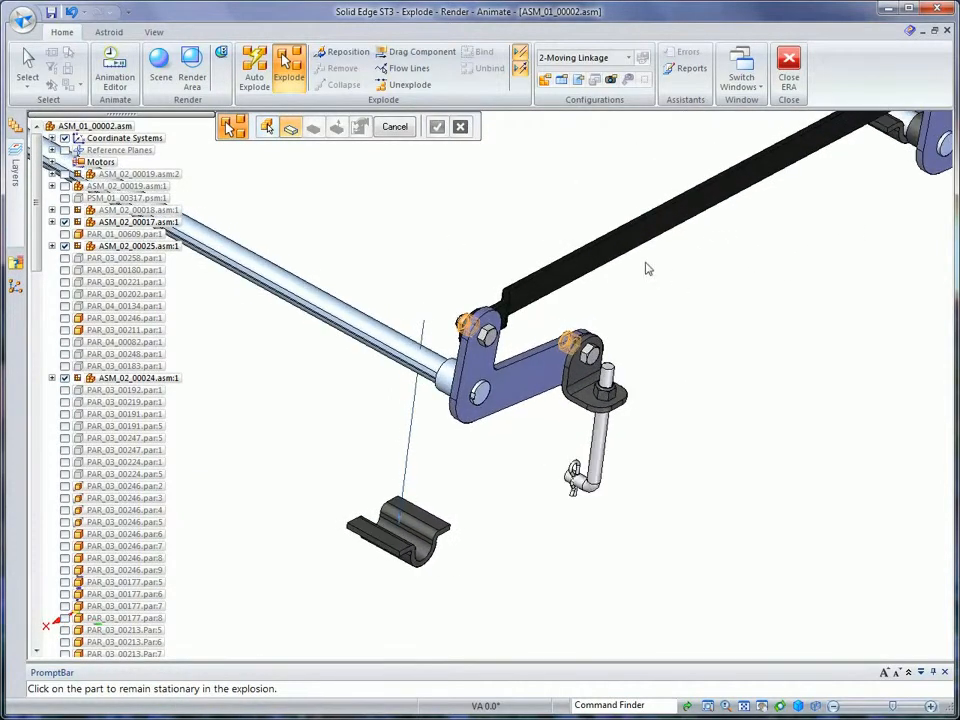
left_click(630, 243)
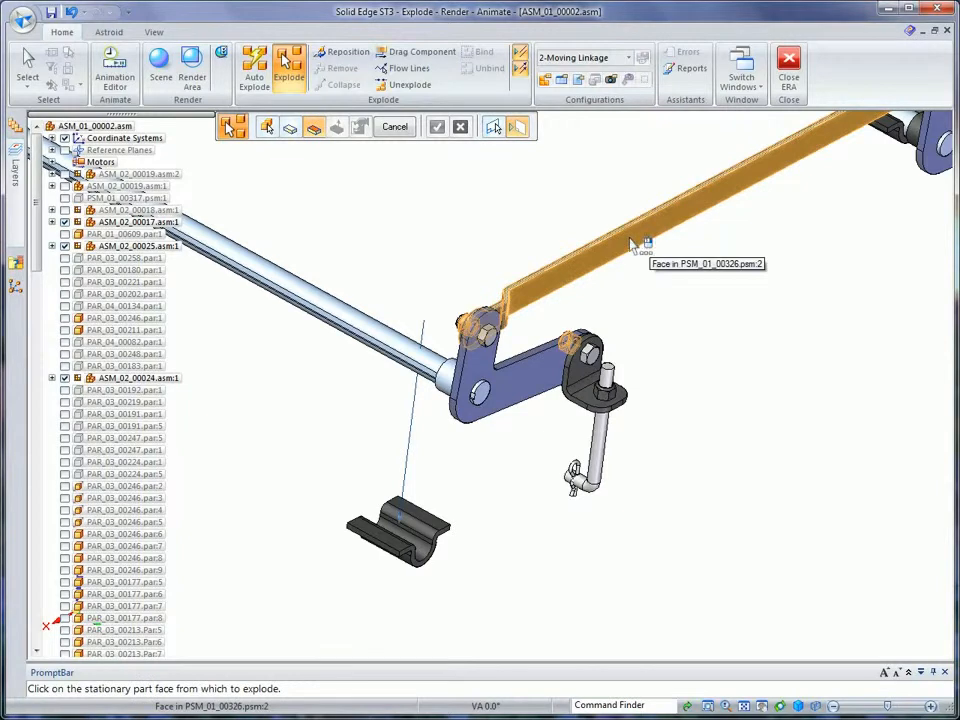
right_click(631, 244)
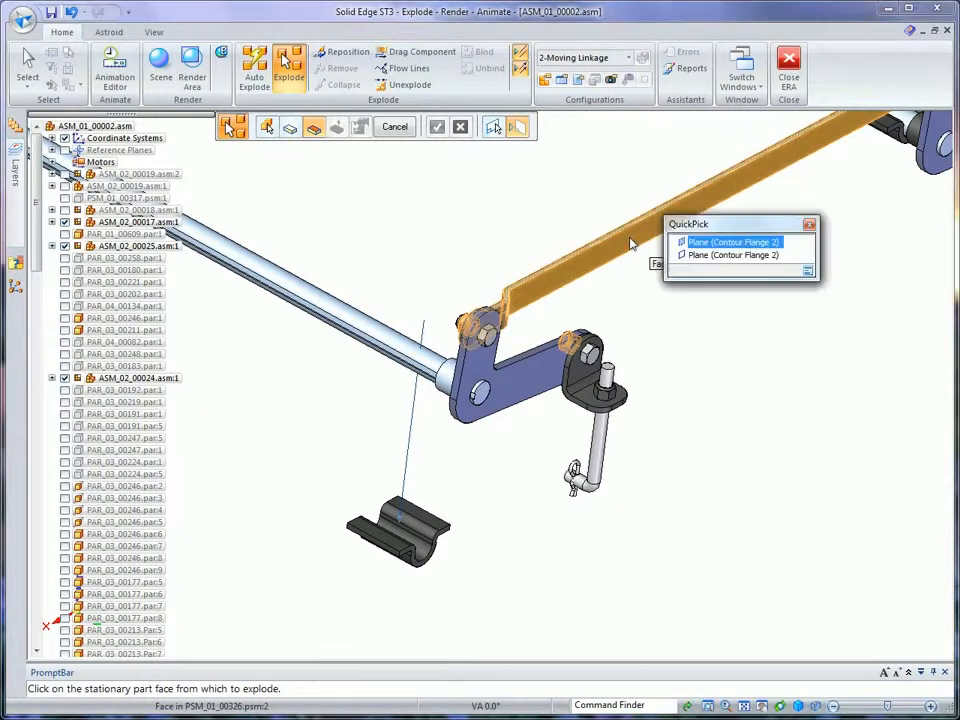
left_click(692, 256)
left_click(584, 229)
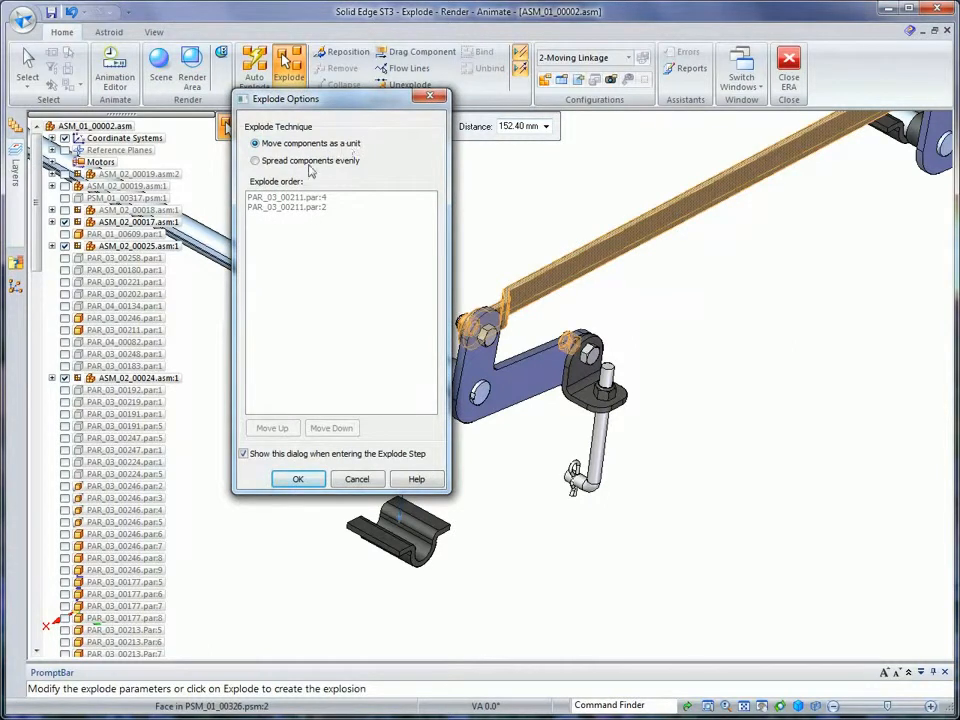
left_click(298, 479)
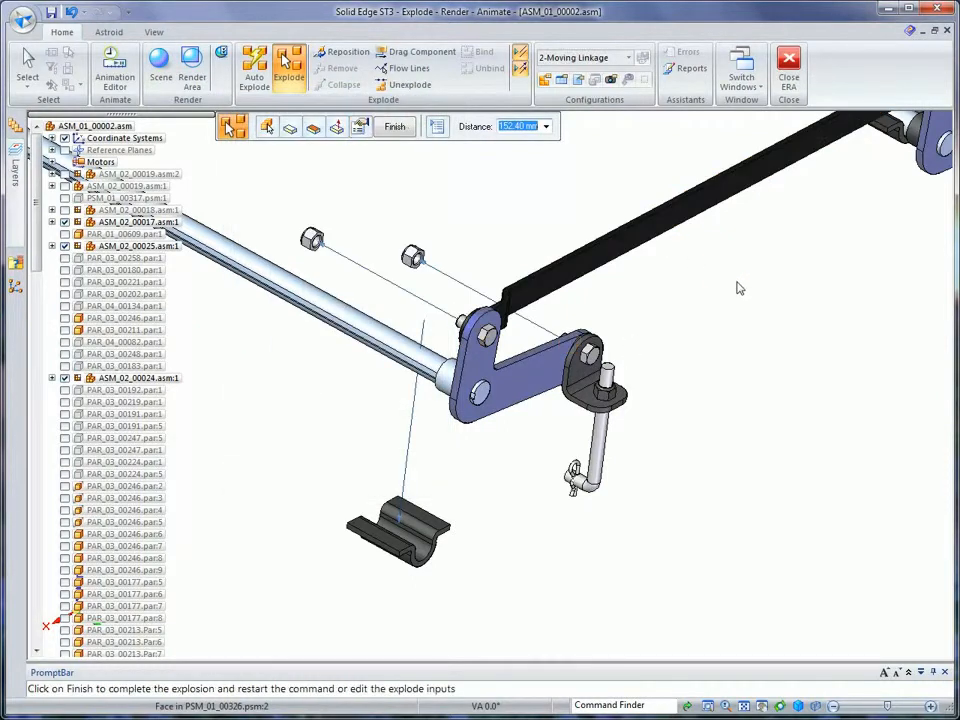
left_click(437, 126)
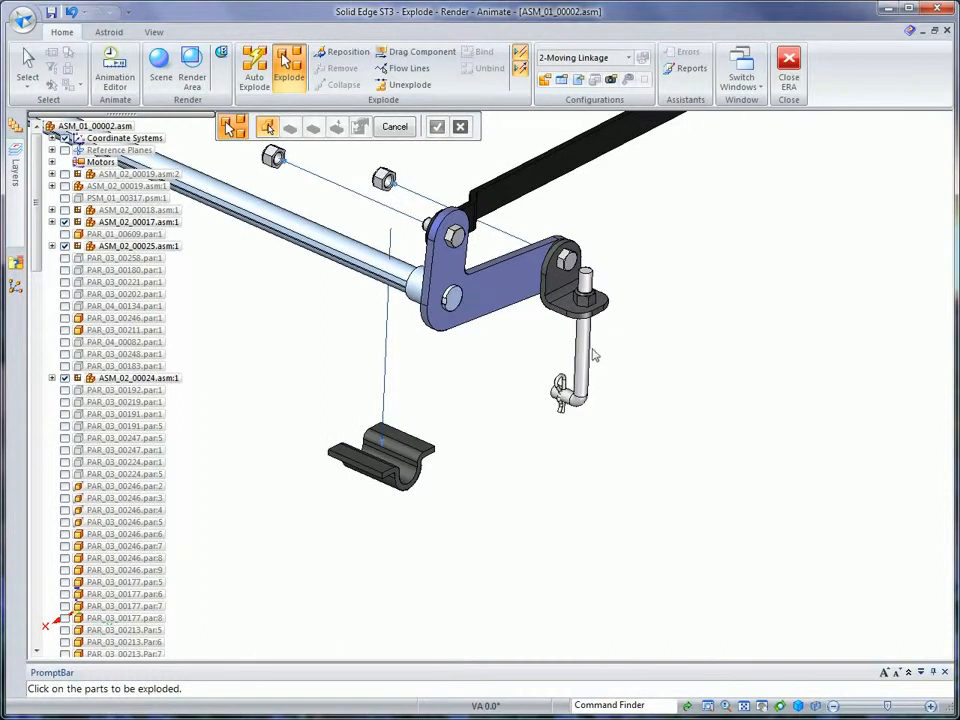
Step: Explode the L-shaped hanger rod downward from the horizontal flange of the angle bracket, keeping the bracket stationary
left_click(582, 345)
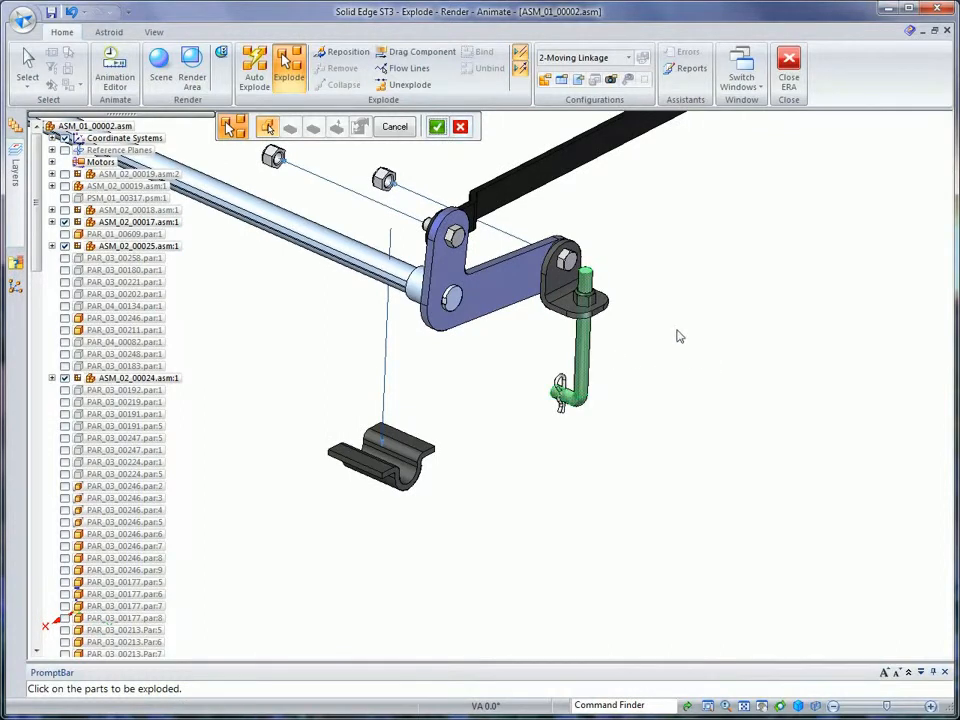
right_click(711, 295)
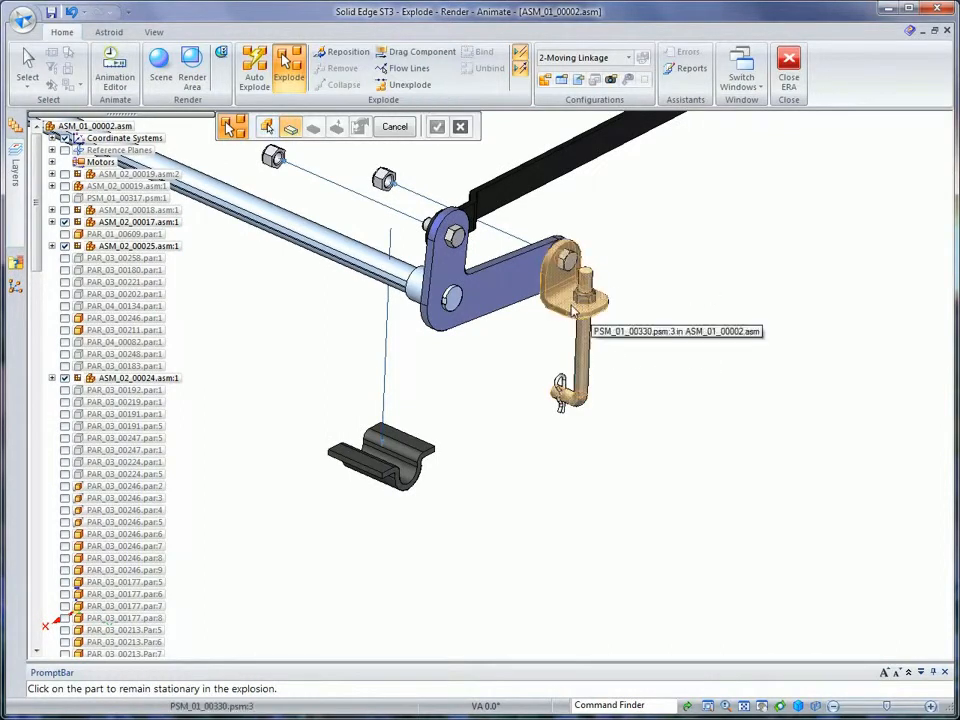
left_click(573, 313)
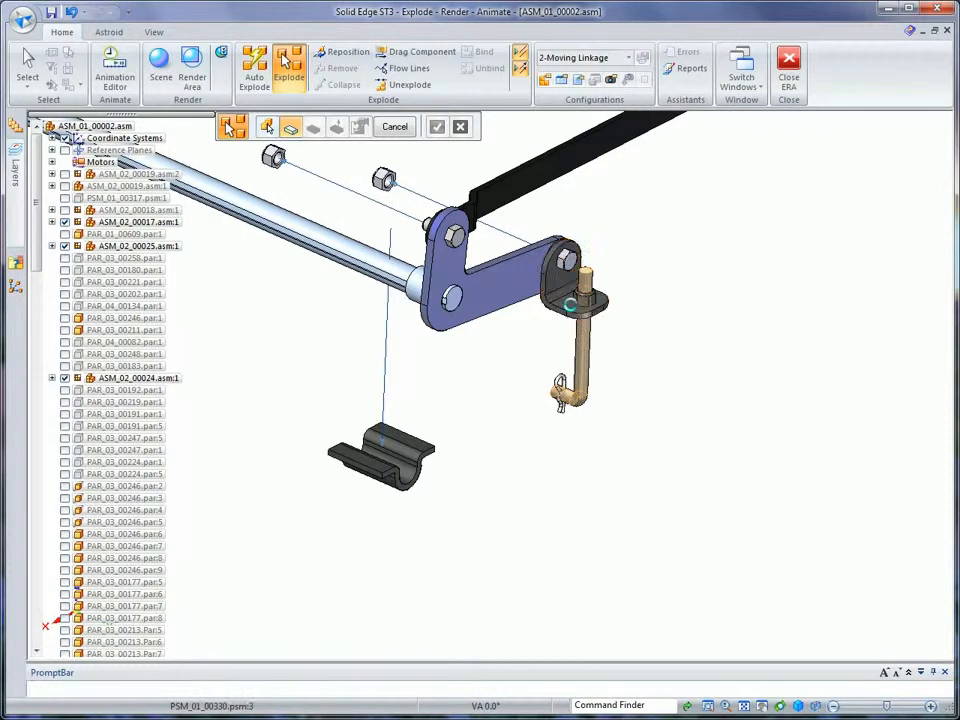
right_click(576, 312)
left_click(643, 321)
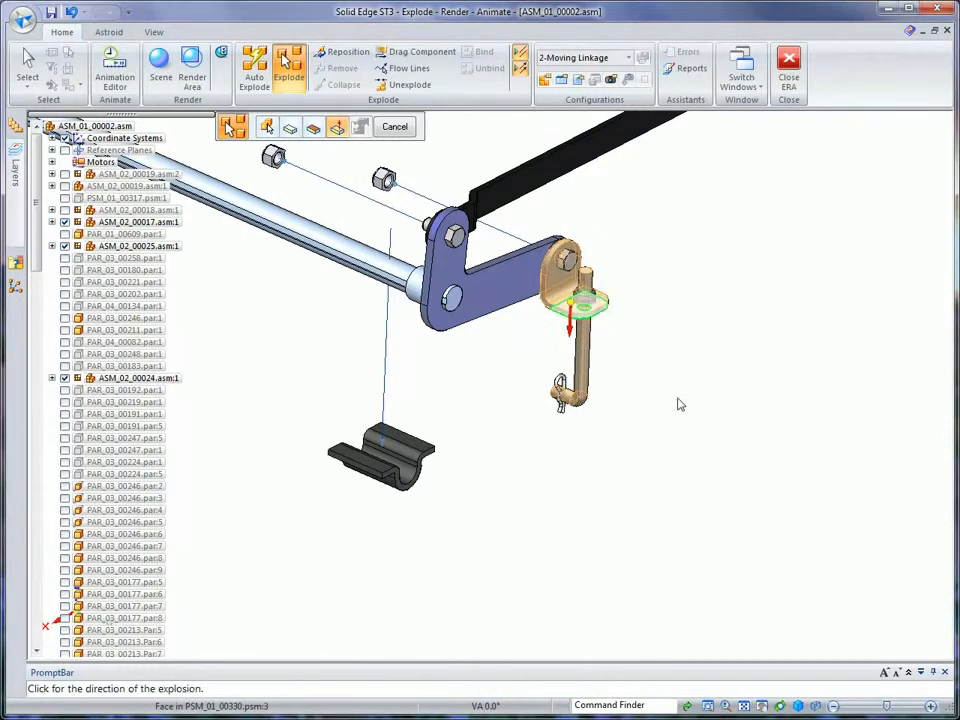
left_click(688, 427)
key("Return")
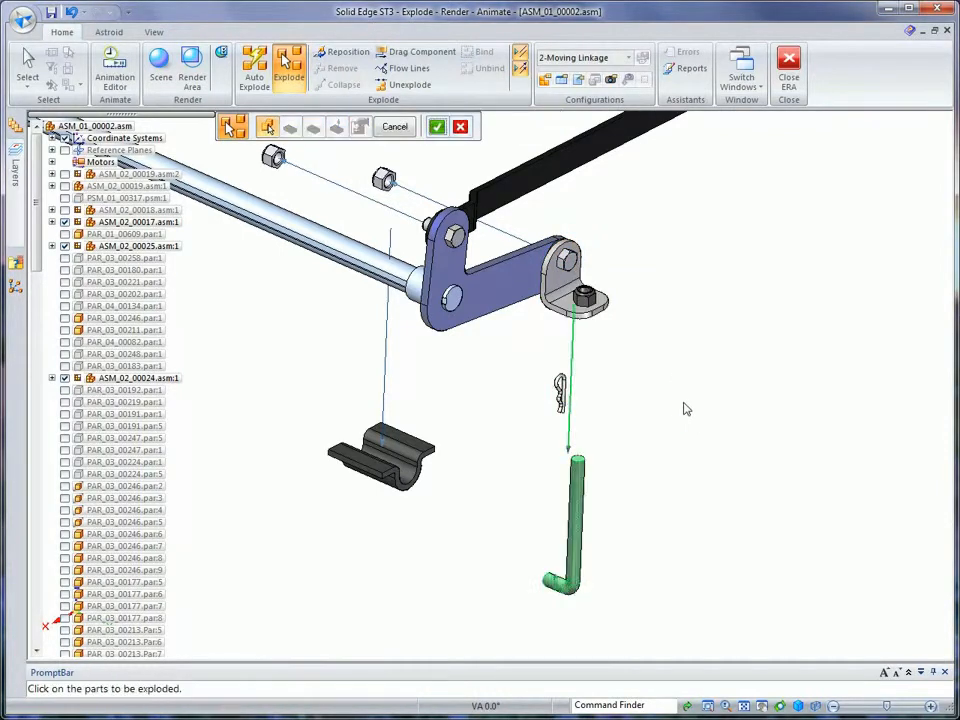
left_click(460, 126)
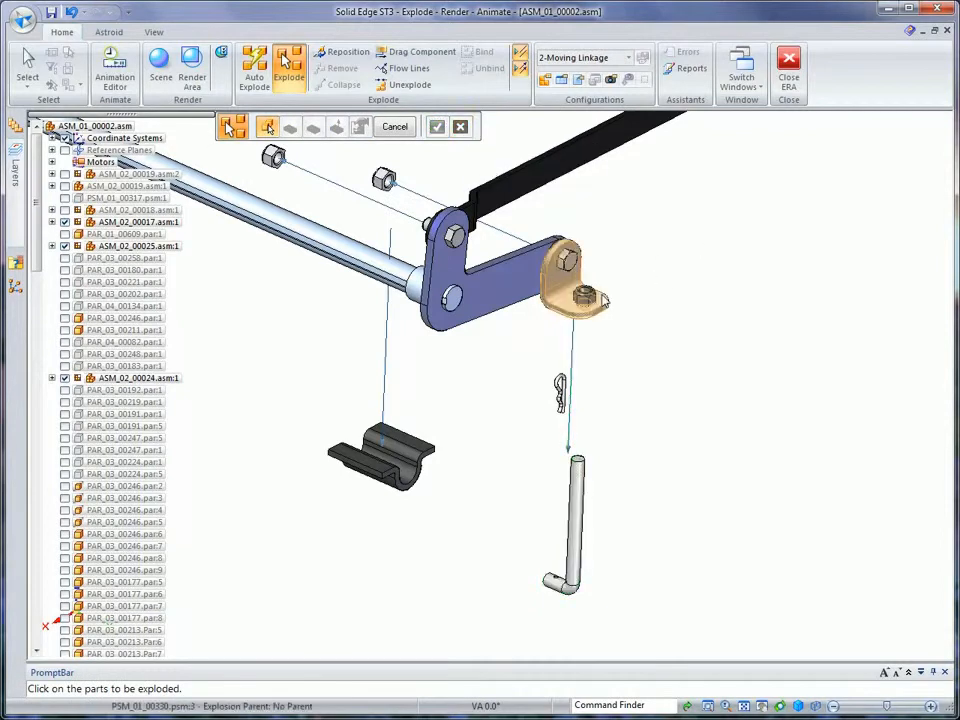
Step: Explode the nut on the angle bracket upward from the bracket's horizontal flange face
left_click(589, 299)
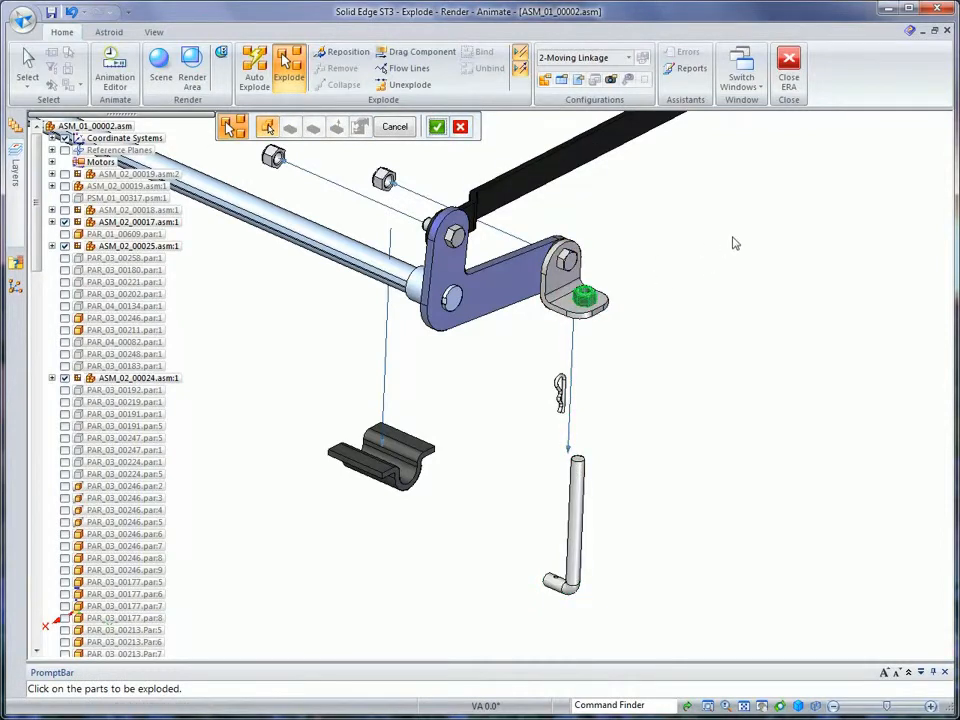
key("Return")
left_click(571, 308)
left_click(574, 298)
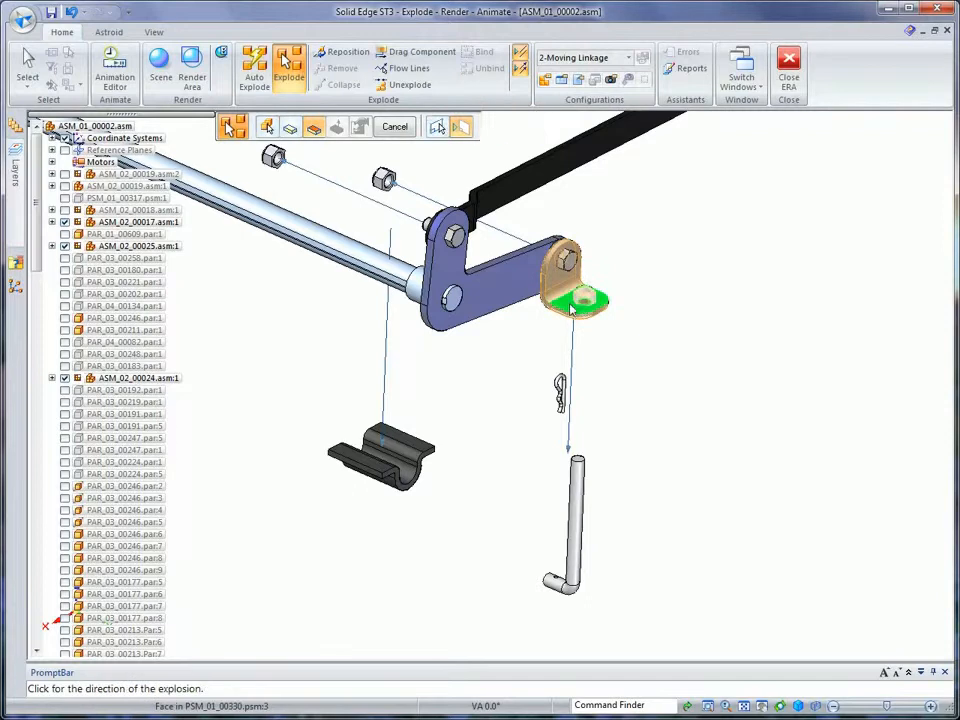
left_click(576, 296)
key("Return")
key("Return")
Step: Select the shaft collar, blue crank plate, its bolt, PAR_03_00251.par:1, the angle bracket and the bracket's bolt as parts to explode
middle_click_drag(773, 254, 355, 320)
left_click(461, 127)
left_click(355, 320)
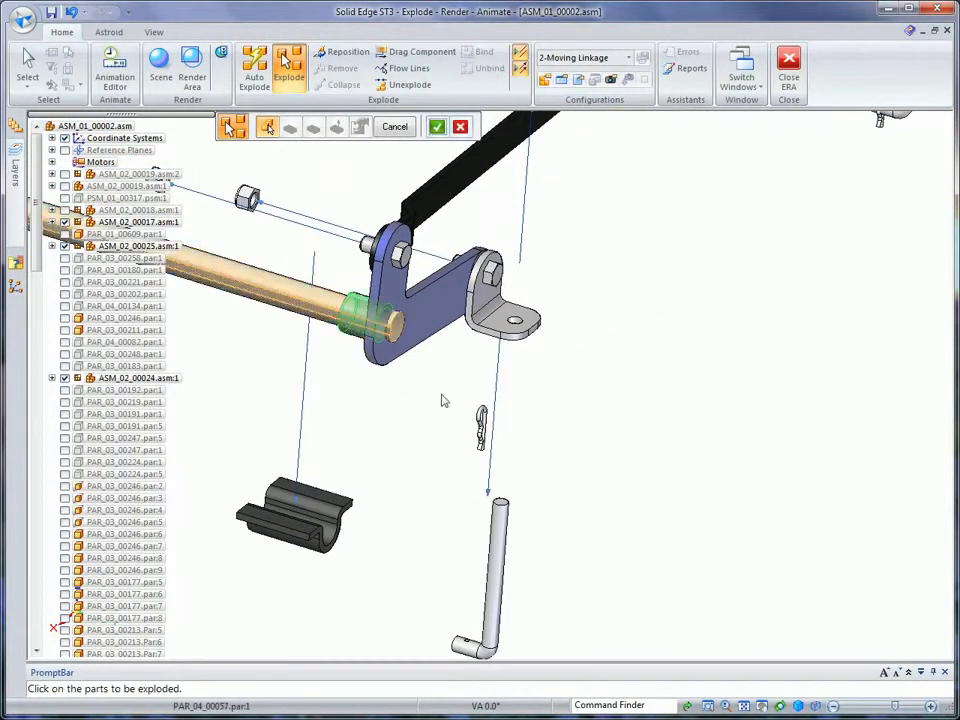
left_click(443, 331)
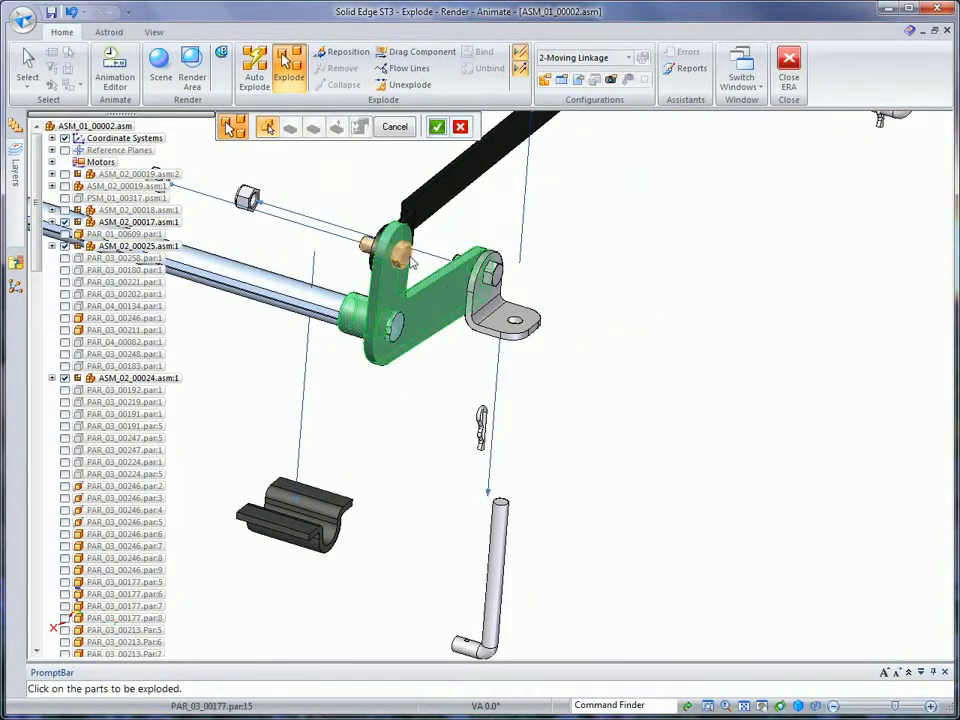
right_click(485, 268)
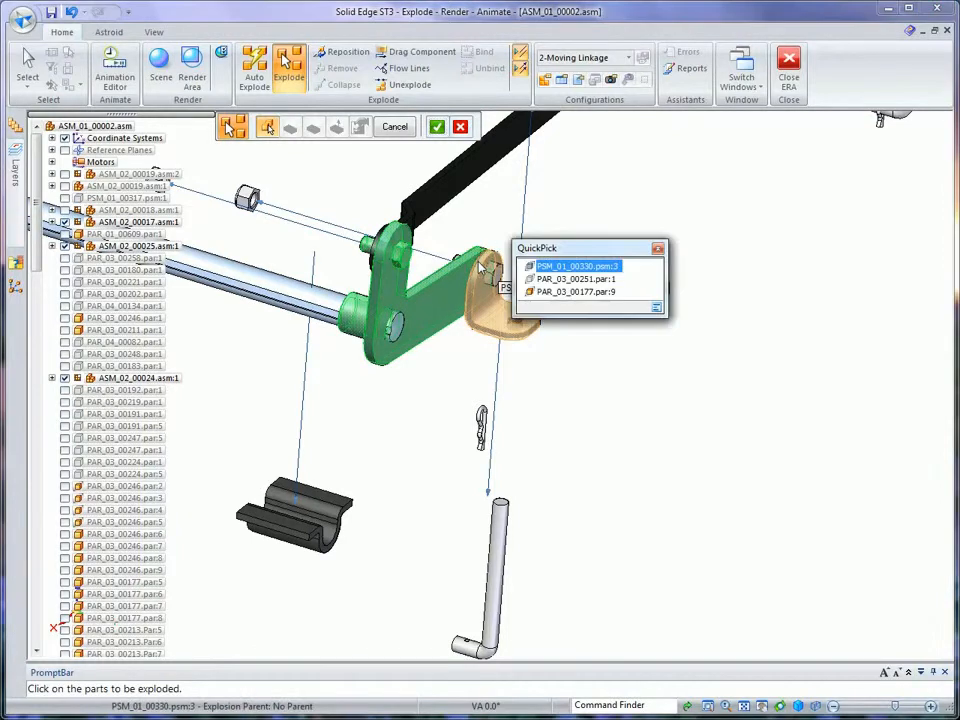
left_click(549, 279)
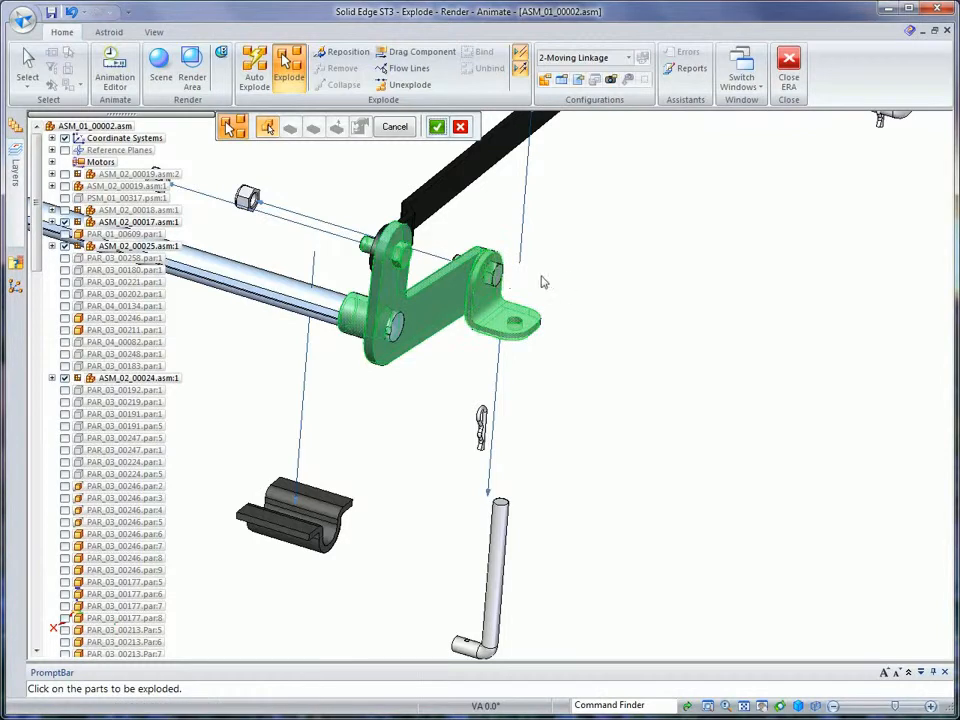
left_click(500, 275)
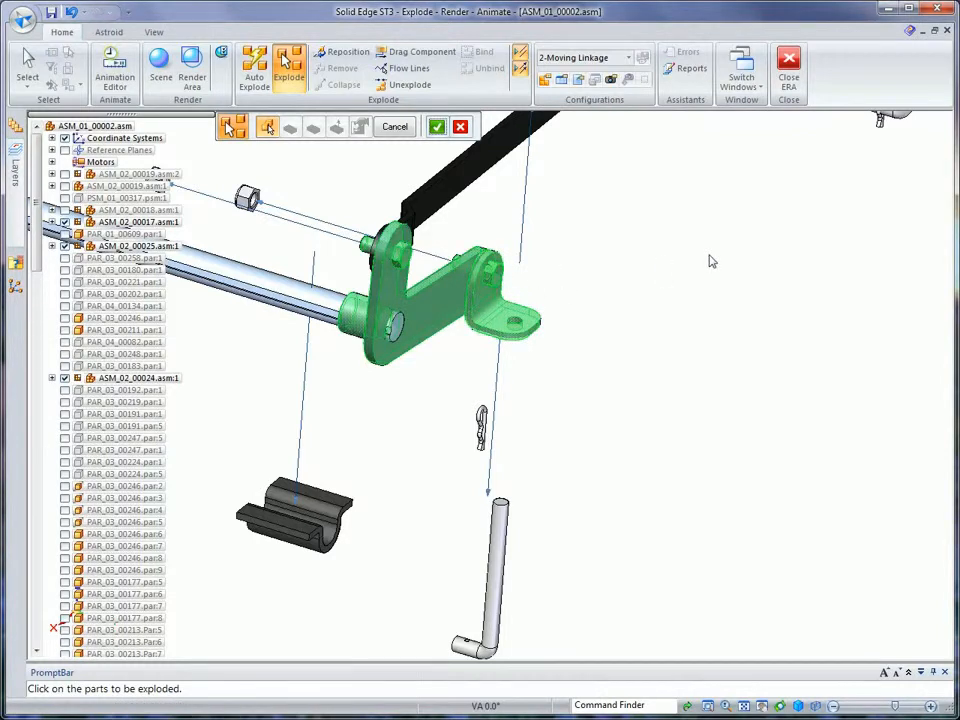
right_click(663, 232)
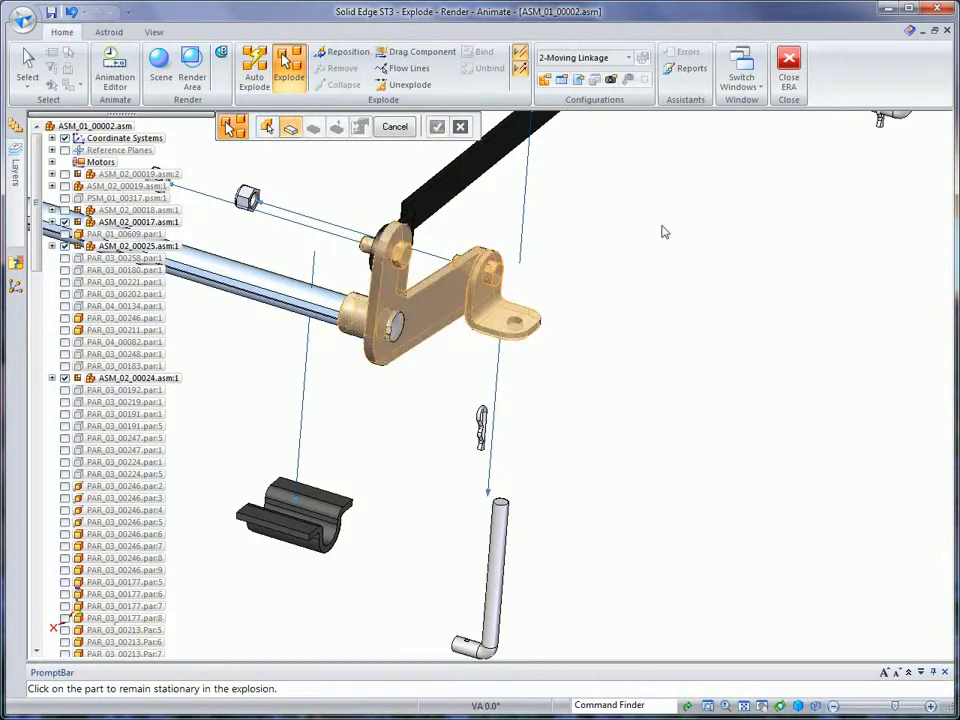
Step: Explode the selected parts outward from the black link bar's front face, spreading the components evenly at 152.40 mm
left_click(505, 140)
left_click(485, 158)
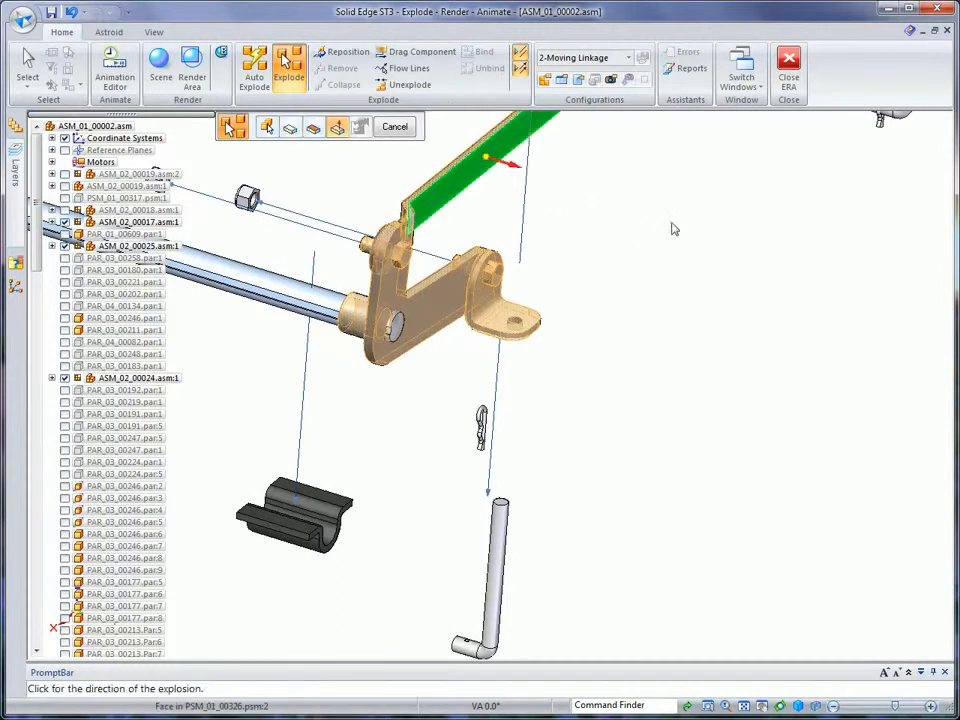
left_click(673, 229)
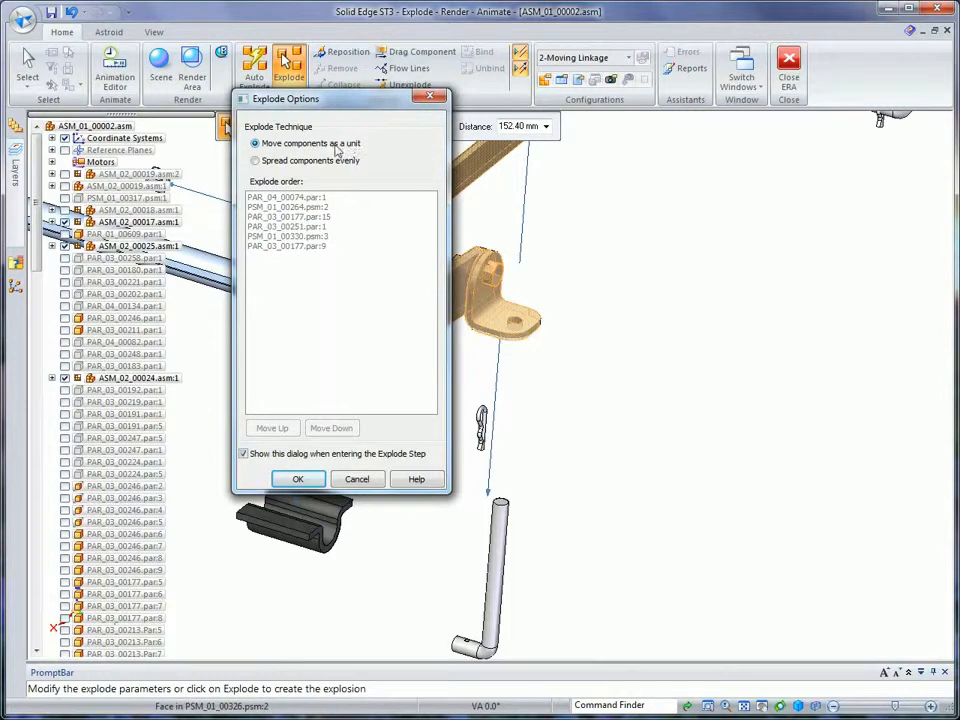
left_click(256, 162)
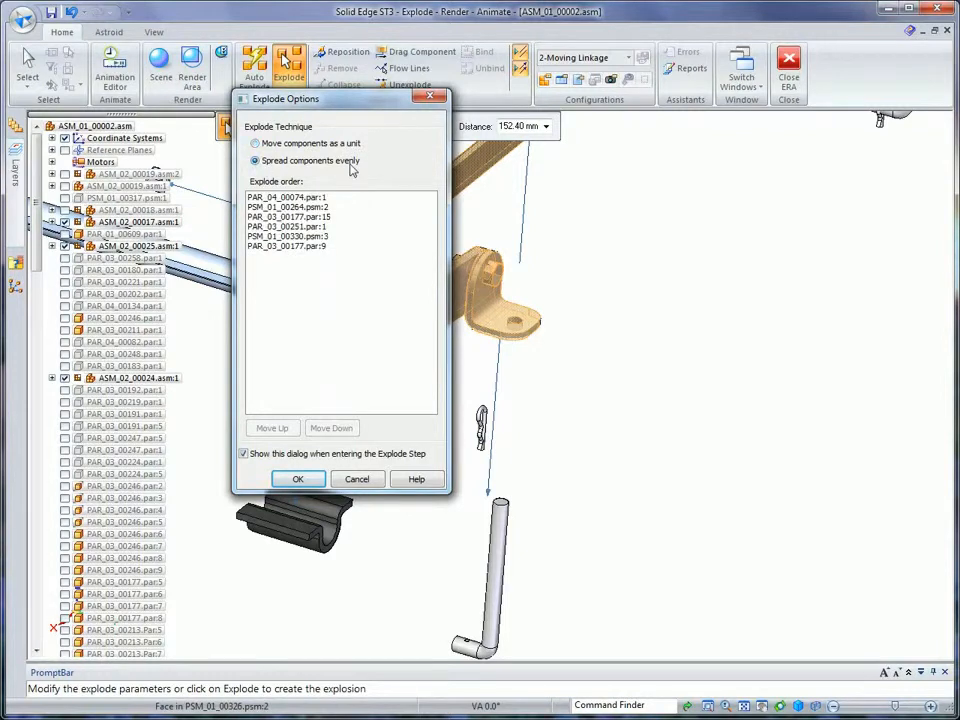
left_click(299, 480)
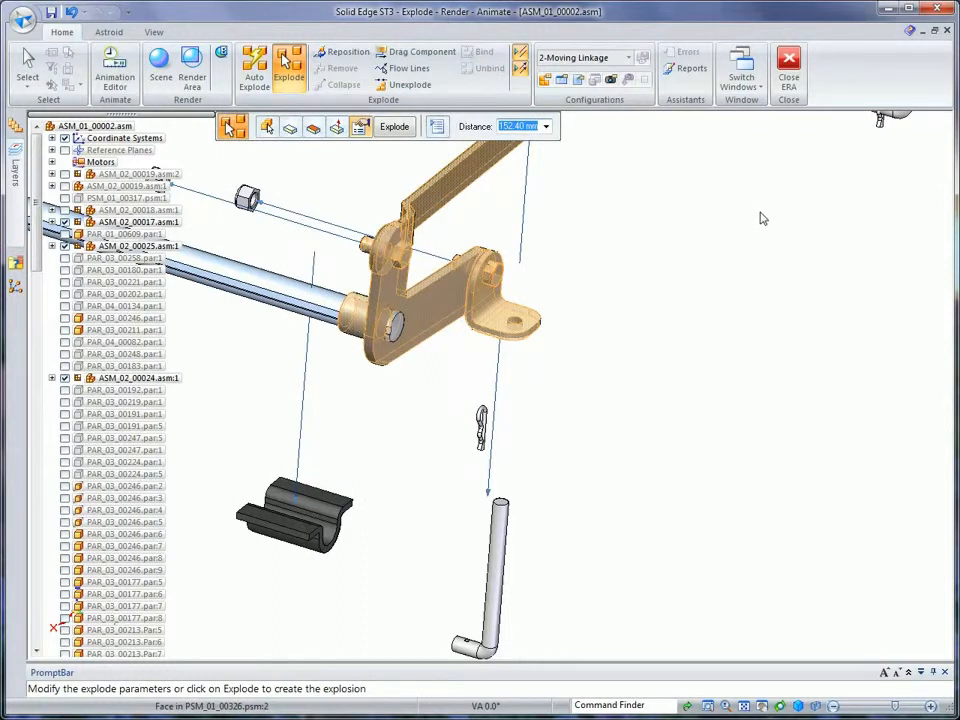
right_click(763, 218)
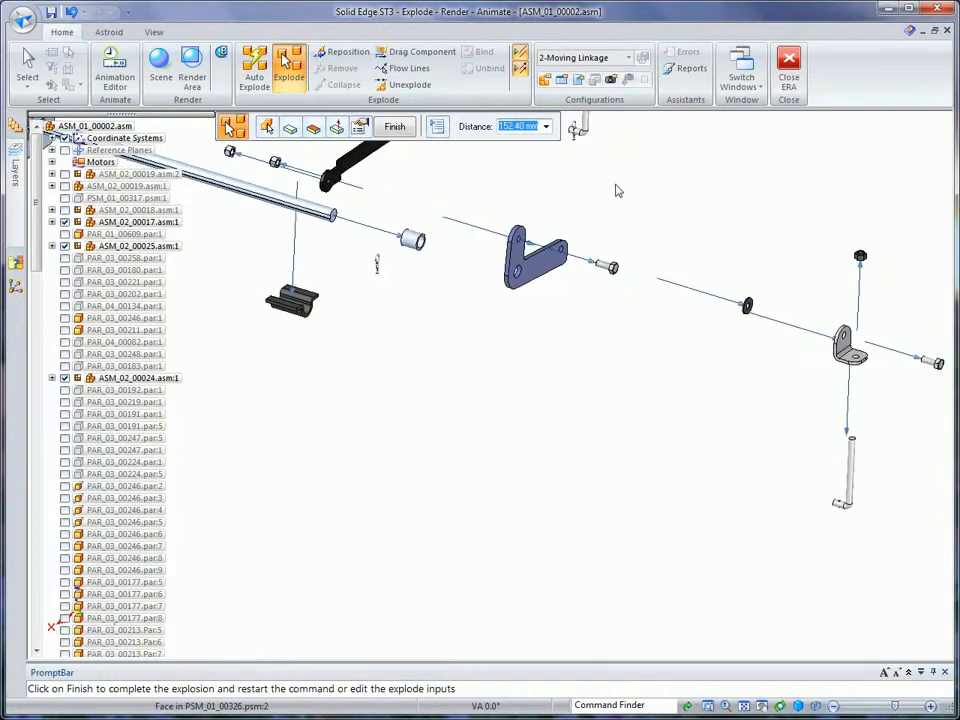
left_click(28, 62)
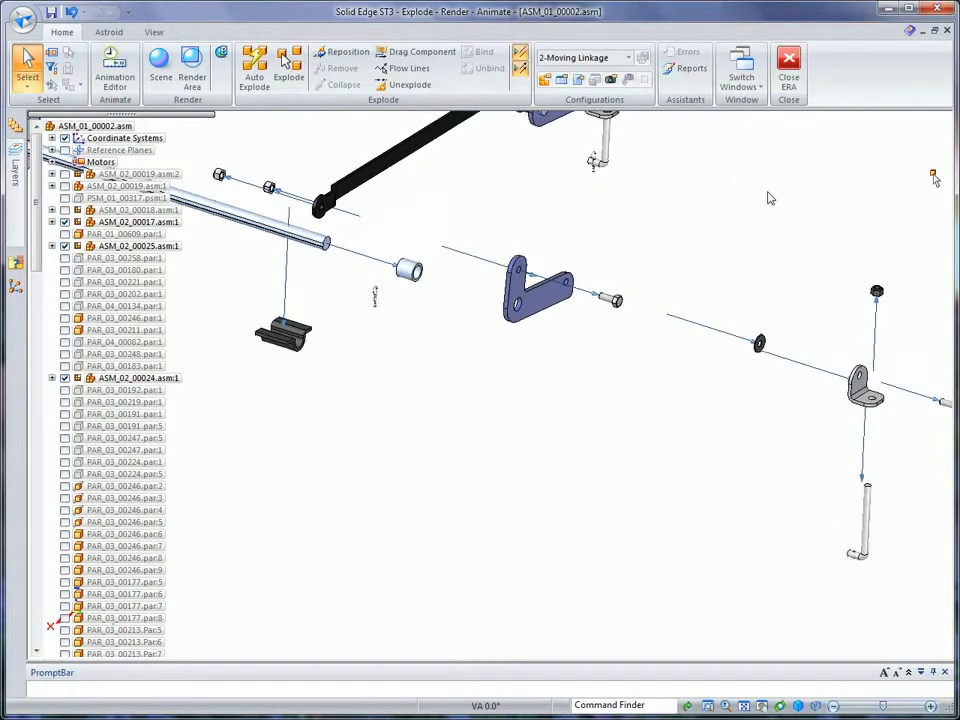
Step: Move the exploded black clamp backward along its Y axis and about 94.47 mm down along Z using Drag Component
left_click(424, 54)
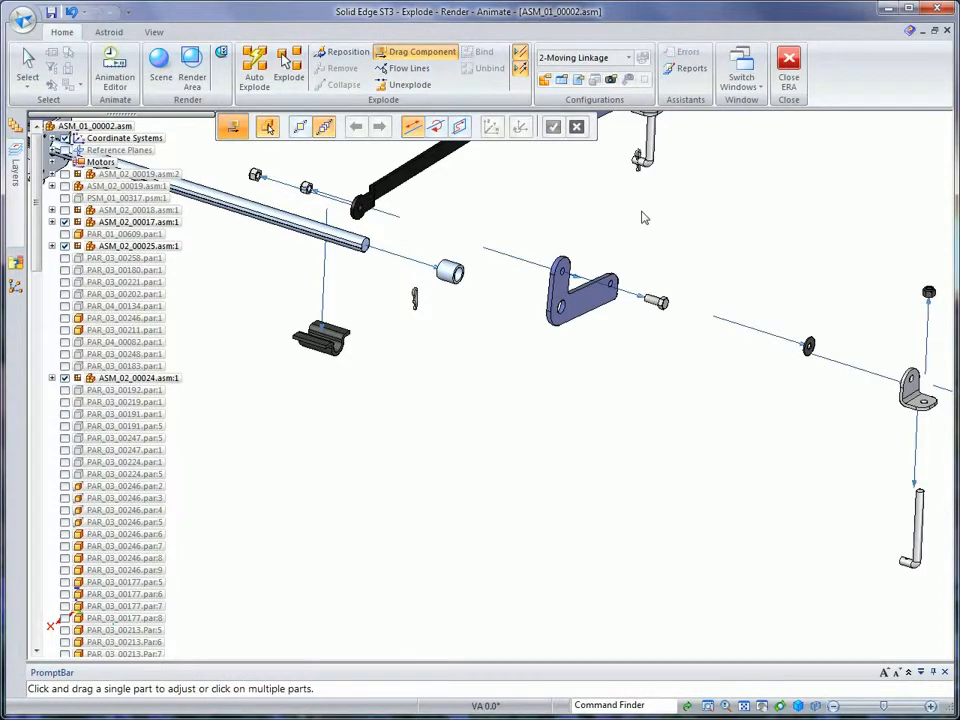
left_click(333, 345)
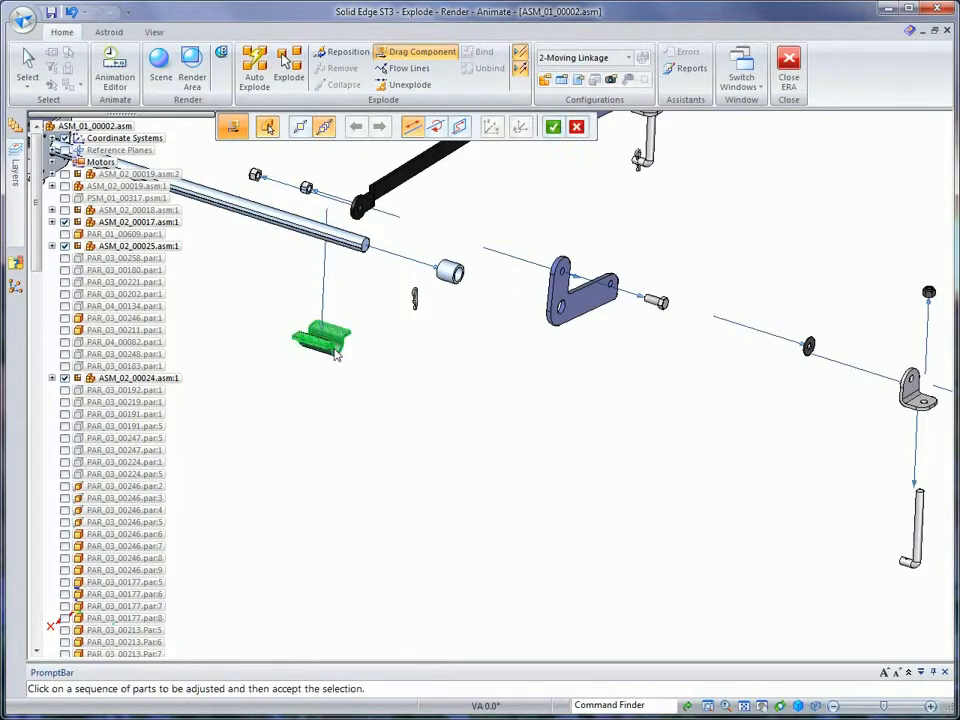
key("Return")
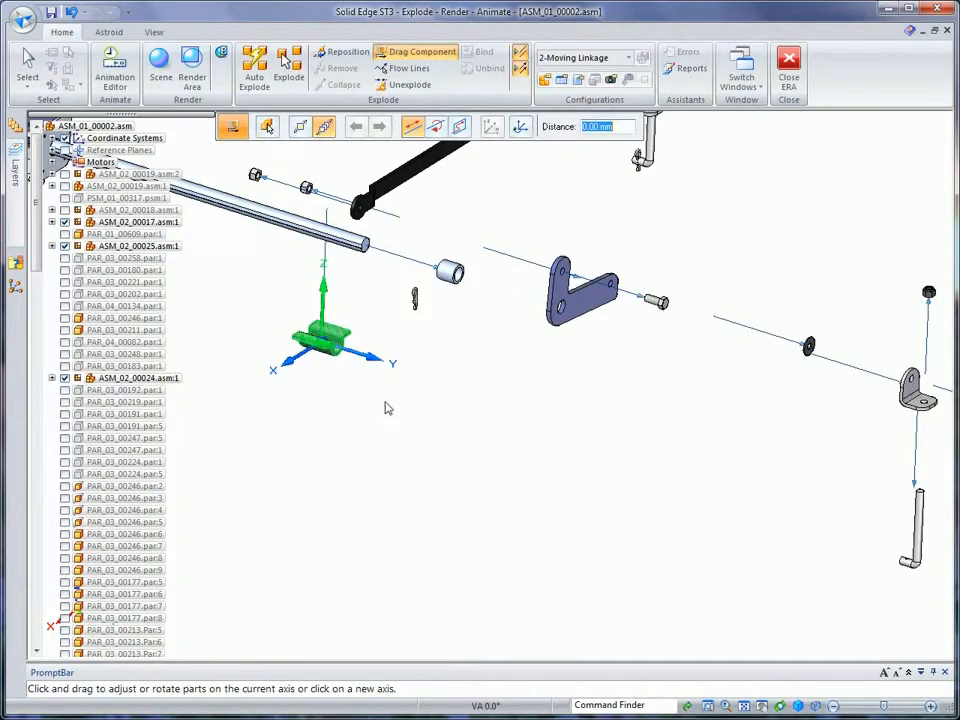
left_click_drag(362, 376, 305, 360)
left_click_drag(265, 292, 262, 385)
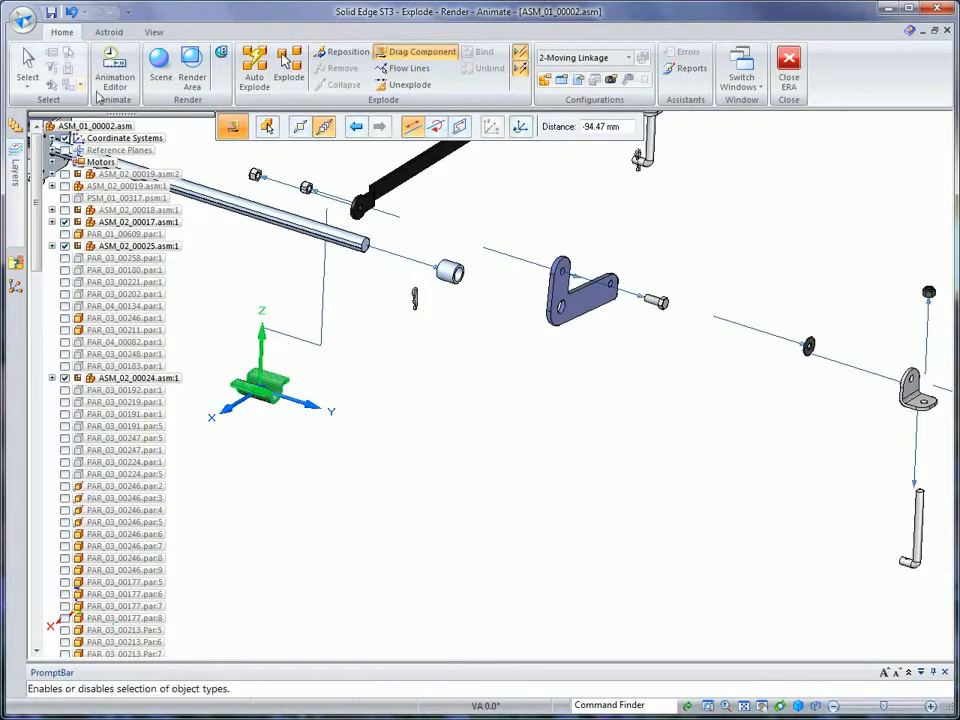
left_click(27, 62)
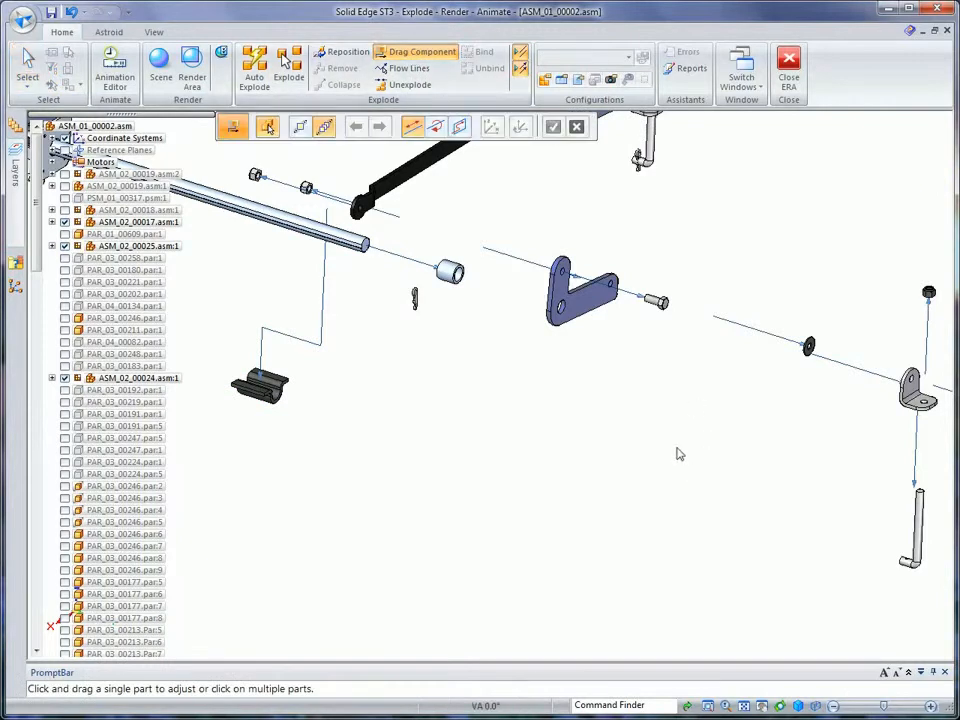
Step: Move the exploded blue crank plate and its dependent parts back along the explosion axis, closer to the shaft collar
left_click(576, 308)
left_click_drag(577, 303, 549, 299)
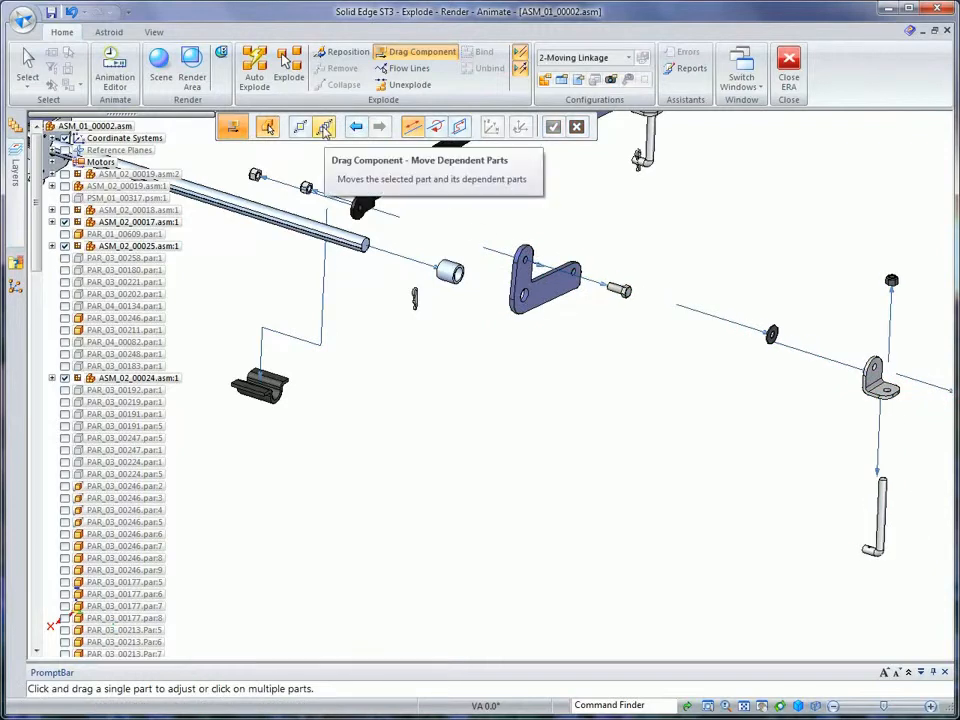
left_click(325, 128)
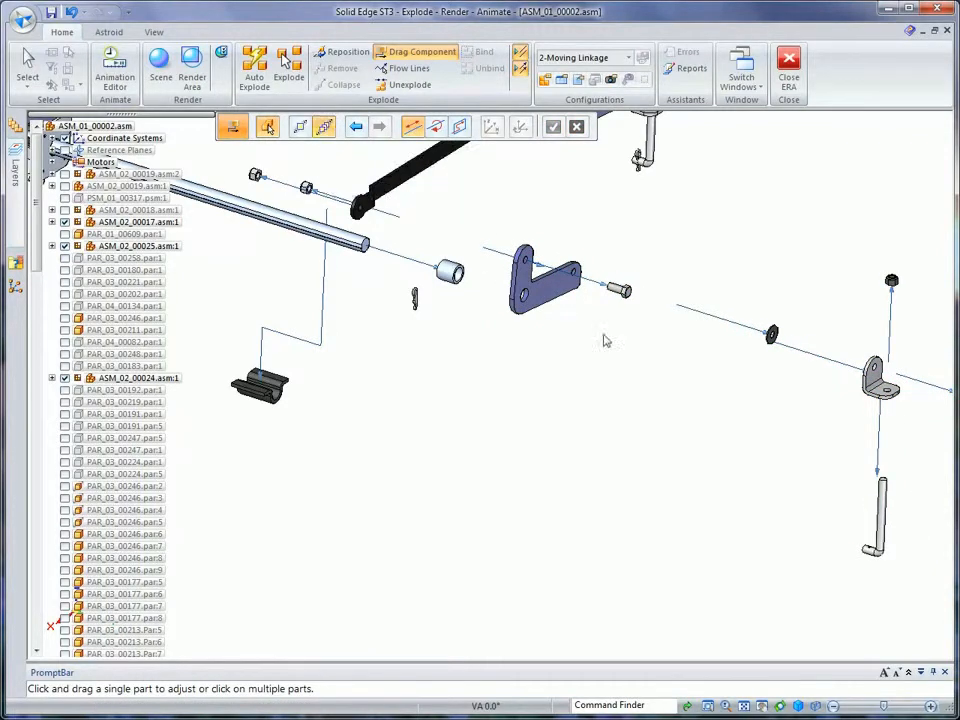
left_click(568, 308)
left_click_drag(568, 311, 572, 215)
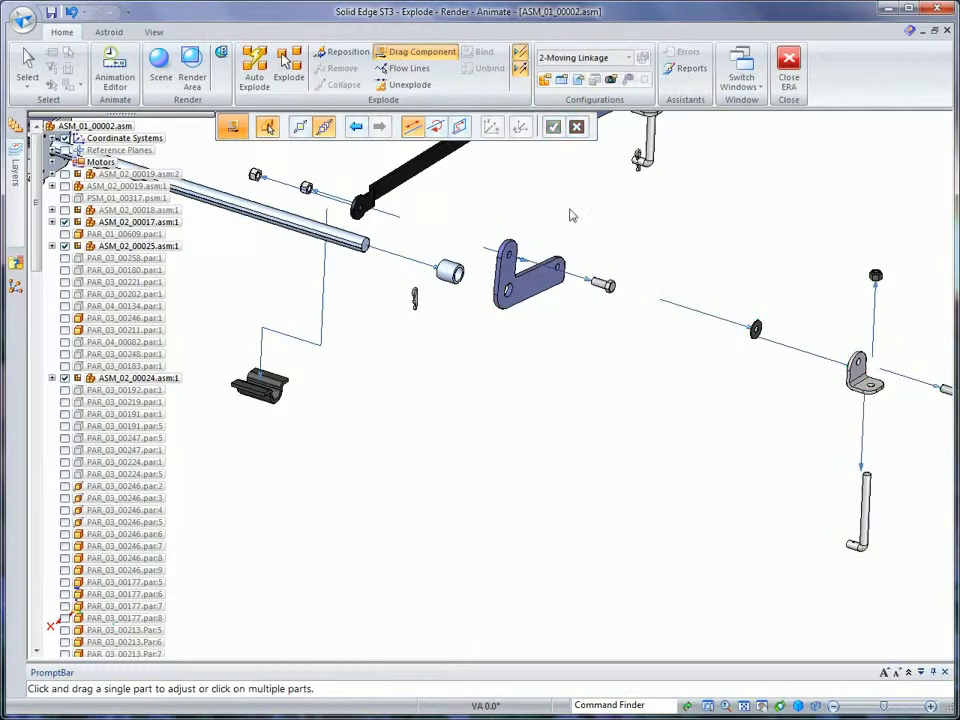
Step: Move the washer and angle bracket with their dependent parts closer to the crank's bolt, and raise the L-shaped rod toward the bracket
left_click_drag(753, 327, 655, 298)
left_click_drag(755, 346, 692, 326)
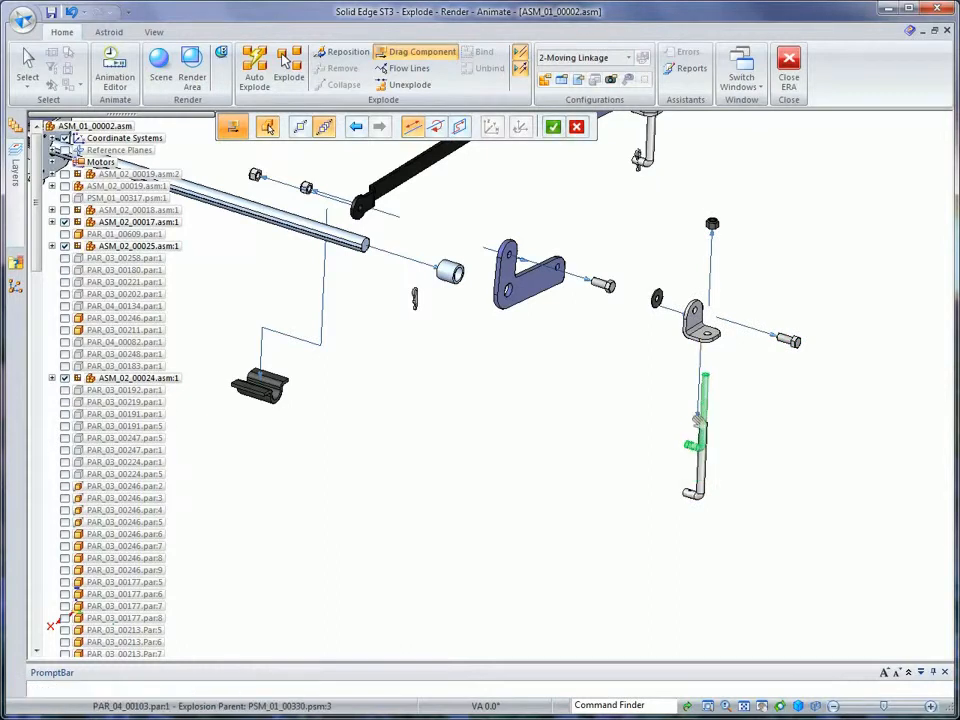
scroll(908, 475, "down", 3)
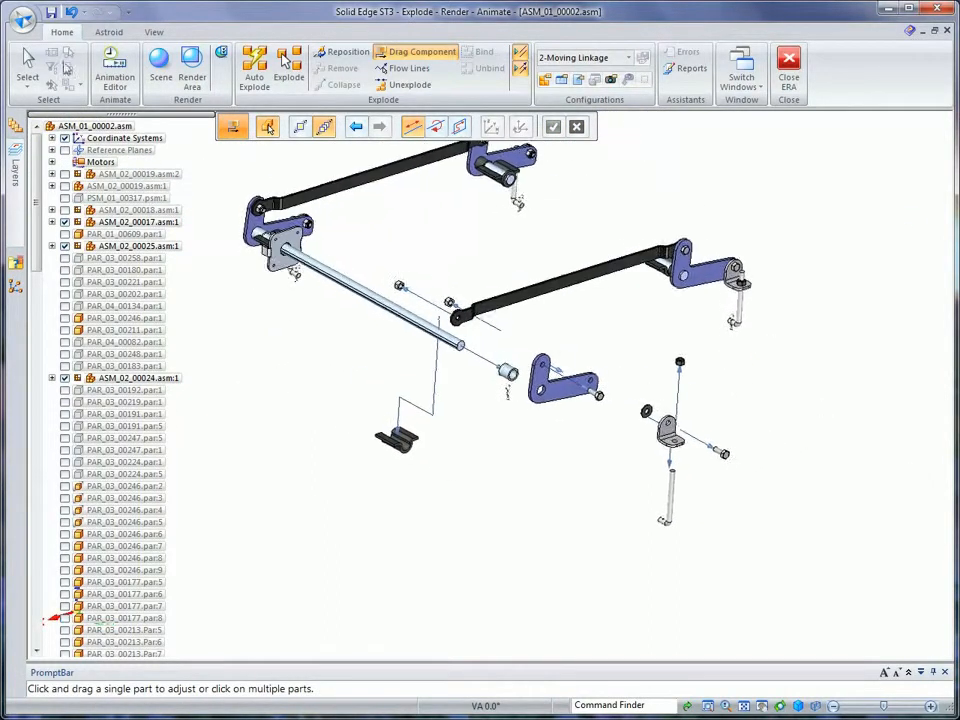
left_click(28, 66)
Step: Examine the contents of Group 2, Group 3 and Group 6 under Explosion in the Explode PathFinder
scroll(881, 190, "up", 3)
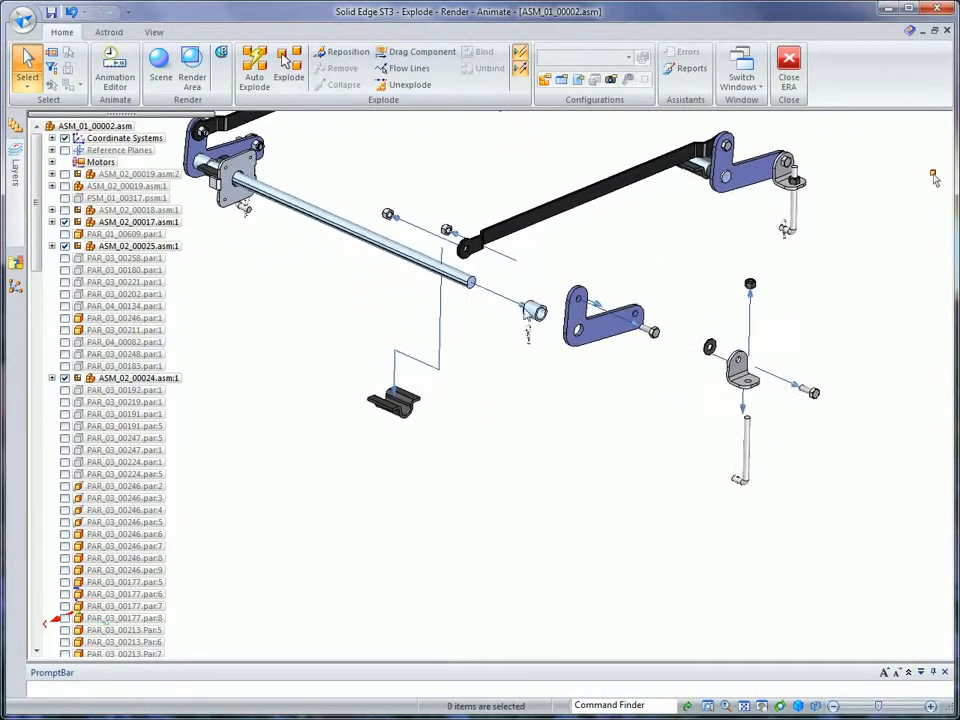
left_click(16, 286)
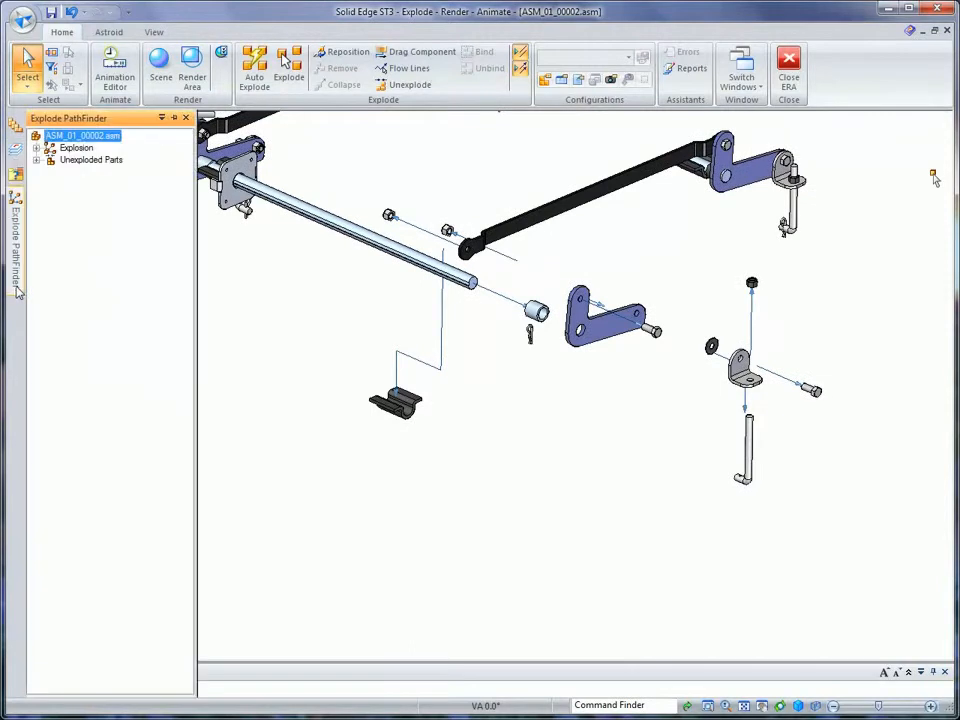
left_click(37, 148)
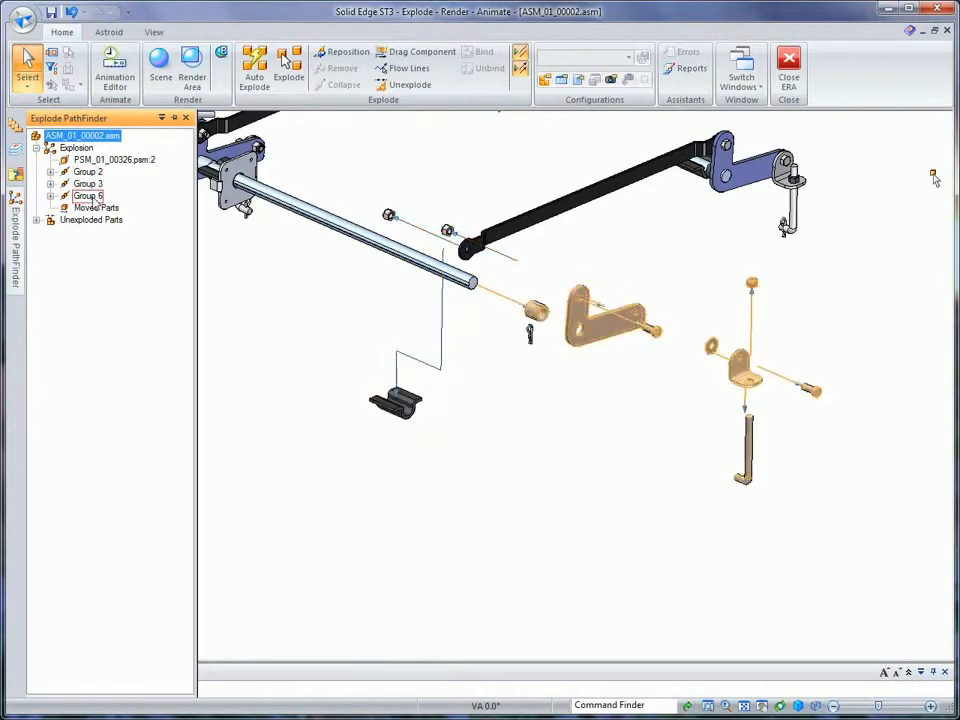
left_click(51, 172)
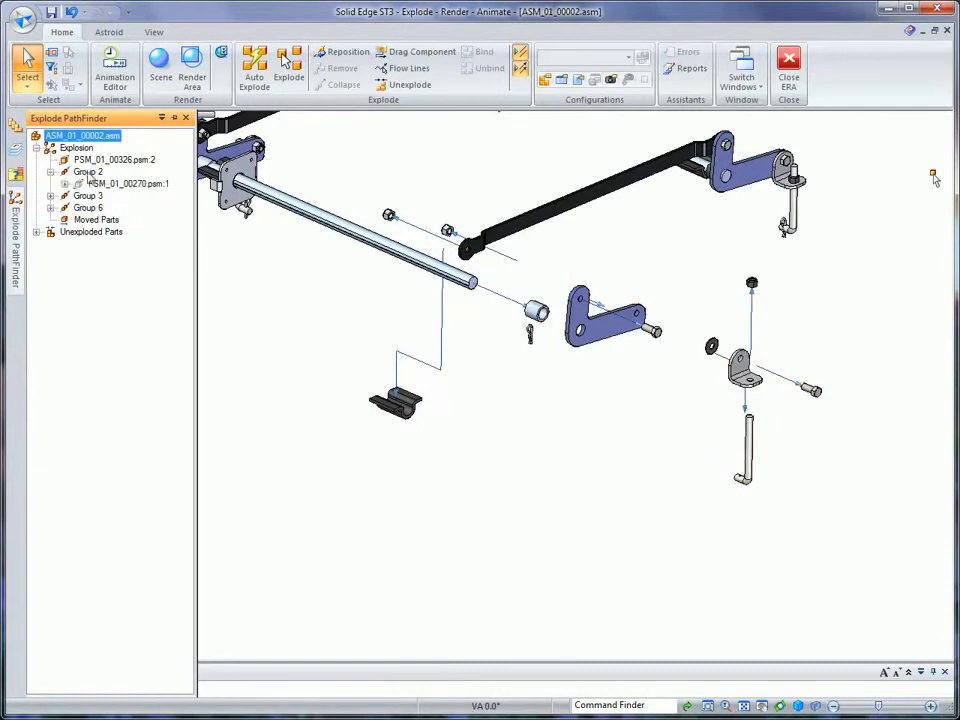
left_click(51, 196)
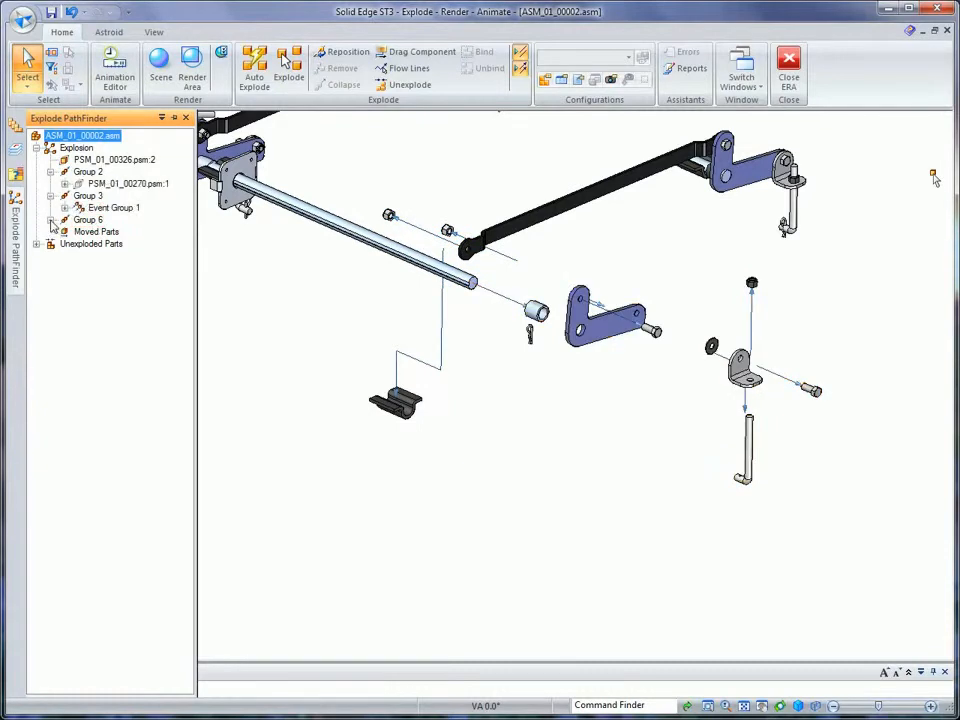
left_click(51, 220)
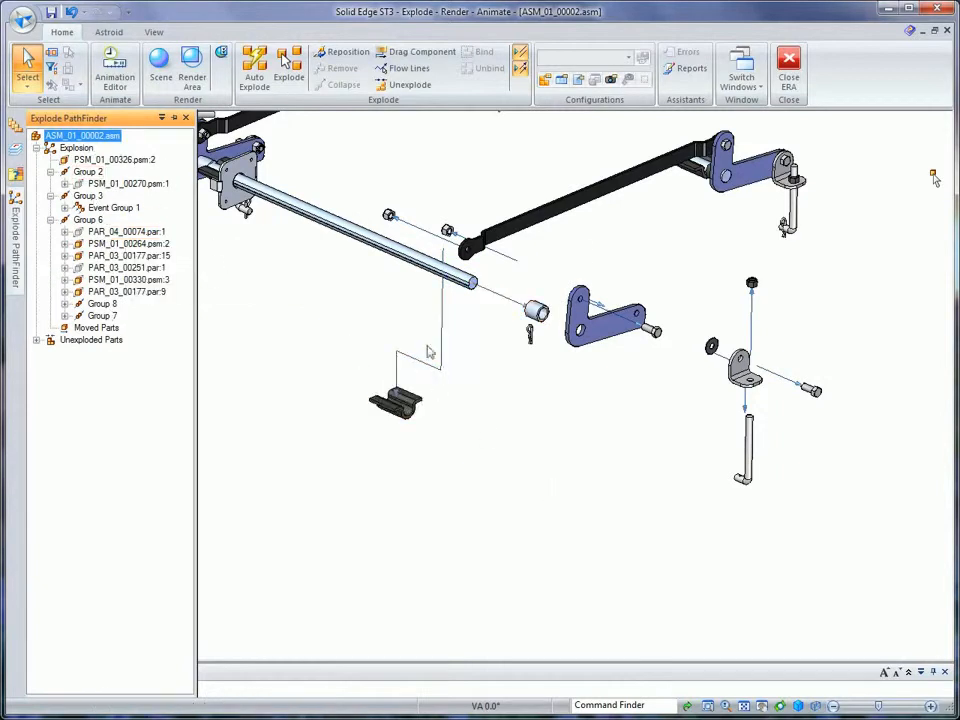
left_click(492, 146)
left_click(789, 68)
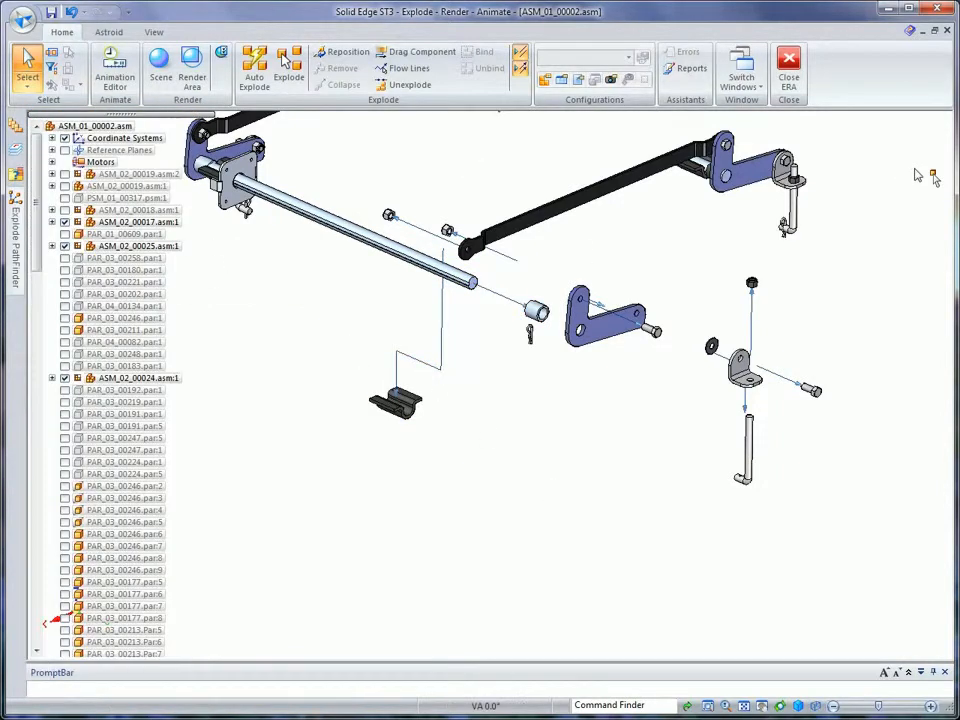
Step: Update the linkage explode display configuration with the current exploded view
left_click(545, 80)
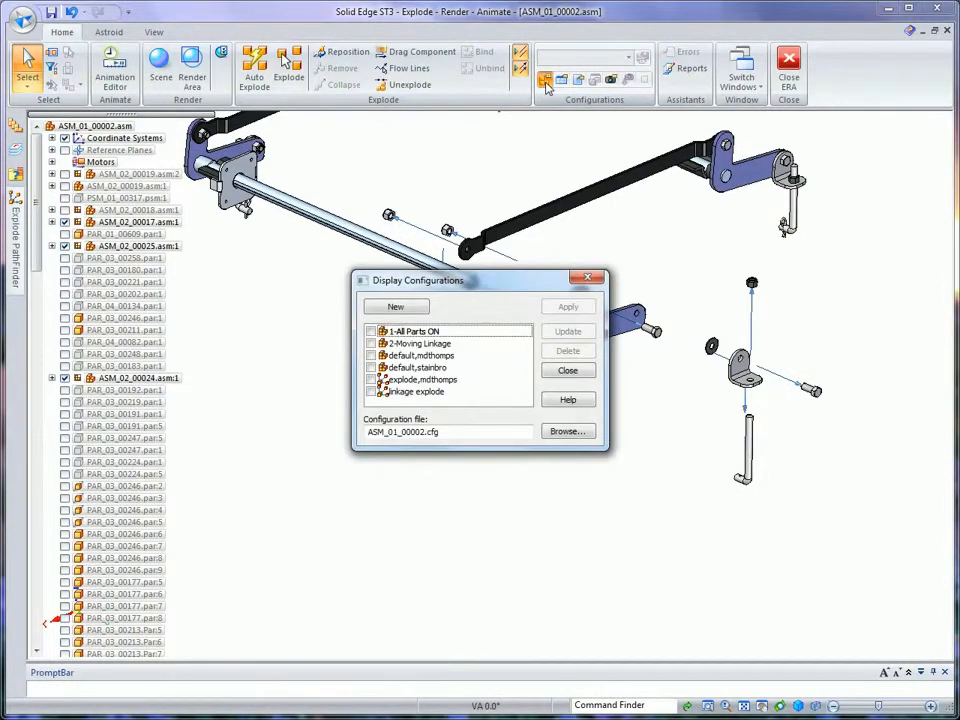
left_click(416, 393)
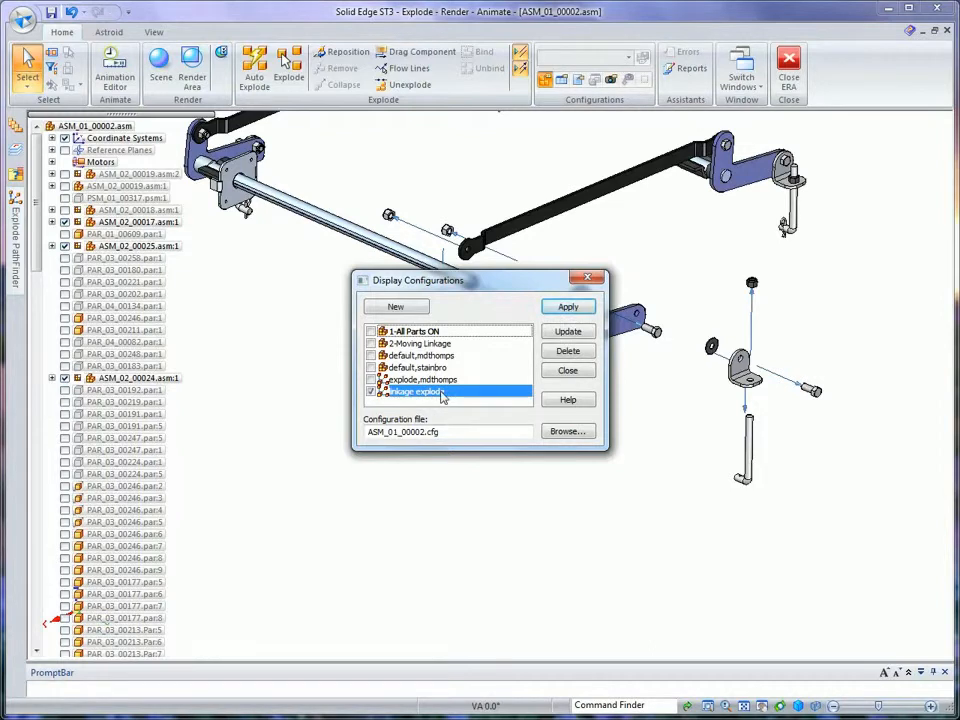
left_click(568, 332)
left_click(567, 371)
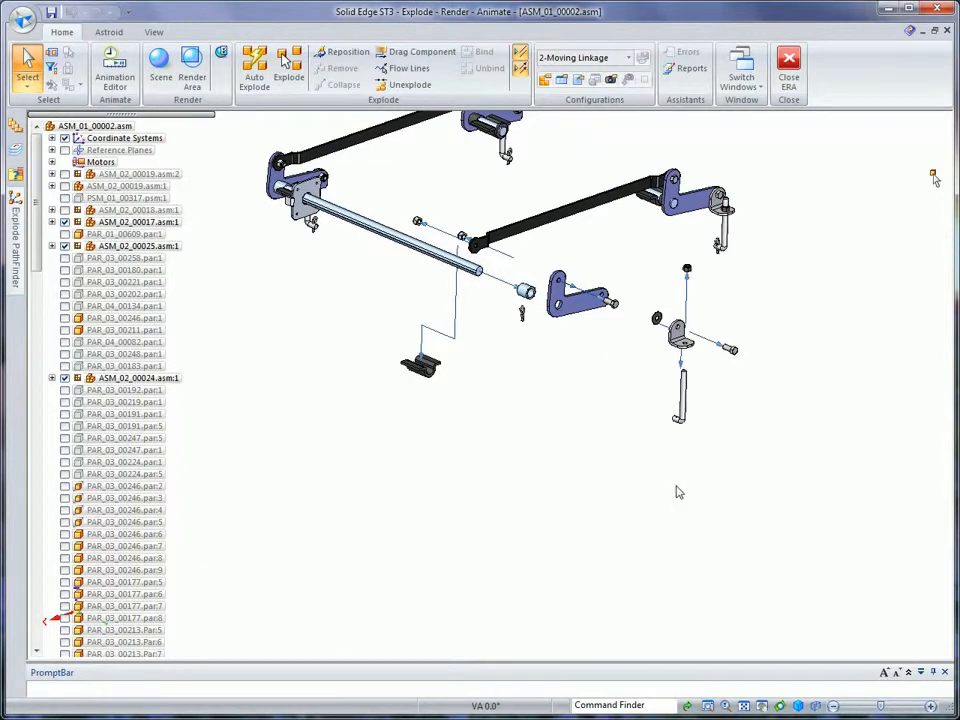
scroll(678, 492, "up", 2)
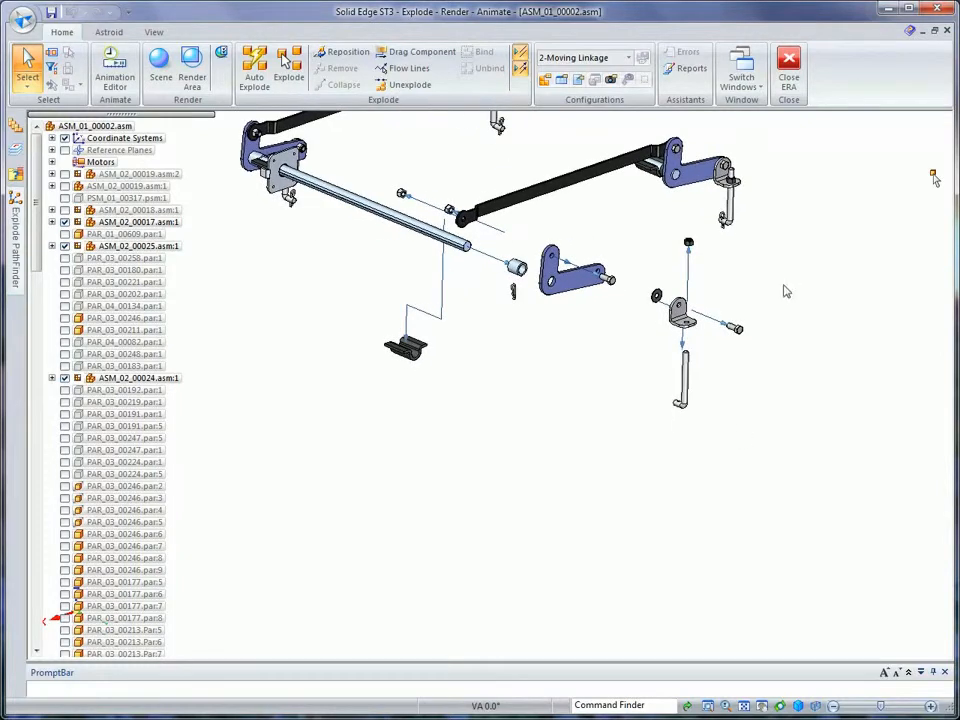
scroll(824, 305, "up", 1)
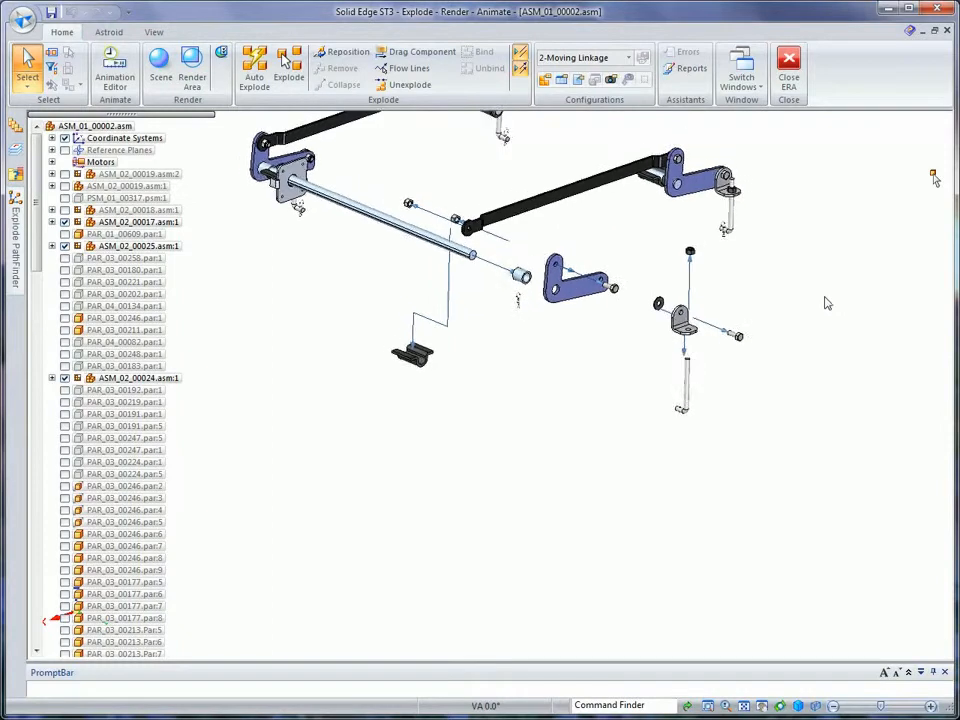
scroll(826, 303, "down", 2)
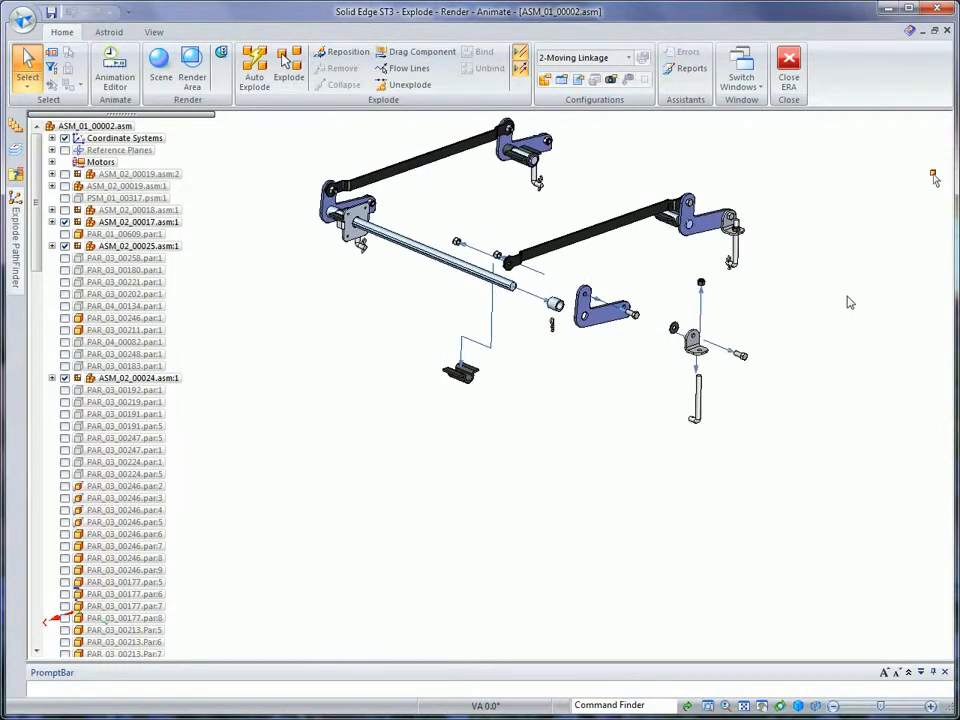
scroll(848, 302, "up", 2)
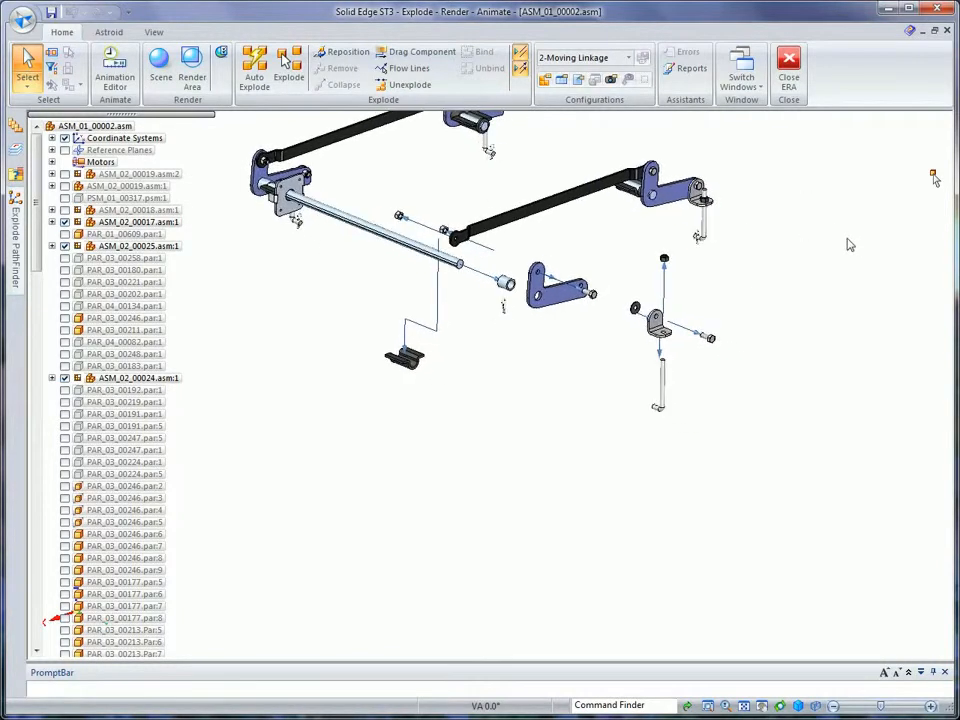
Step: Open the Animation Editor, add Motor 1 to Animation_1 with no analysis and motor limits as duration, and select its timeline bar
left_click(117, 75)
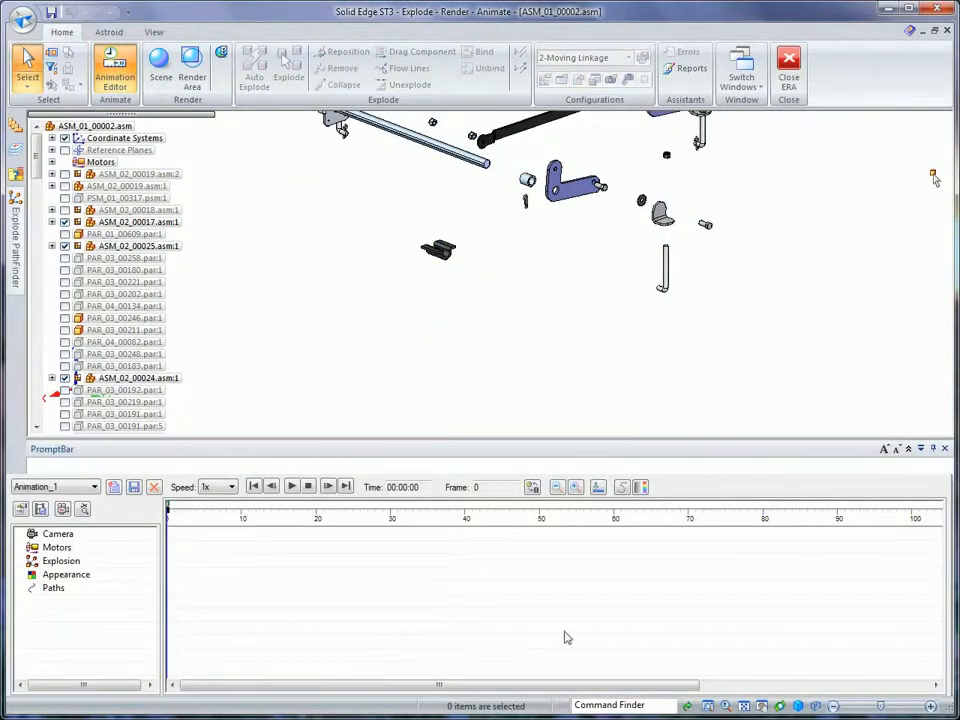
middle_click_drag(506, 353, 514, 439, "shift")
middle_click_drag(808, 340, 798, 325)
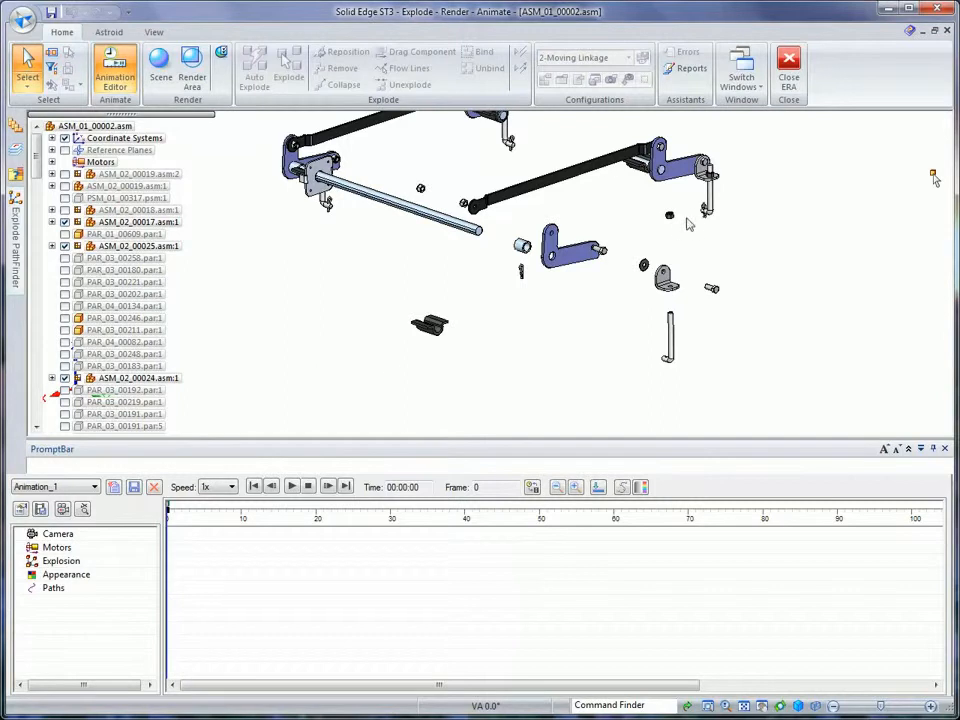
left_click(62, 549)
right_click(68, 551)
left_click(115, 591)
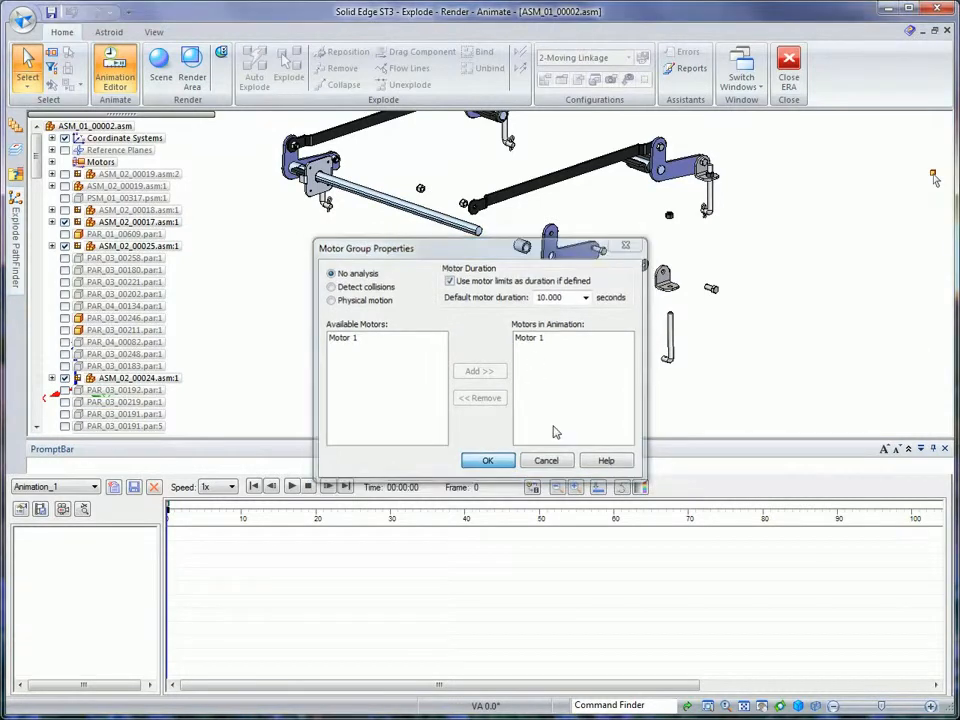
left_click(489, 461)
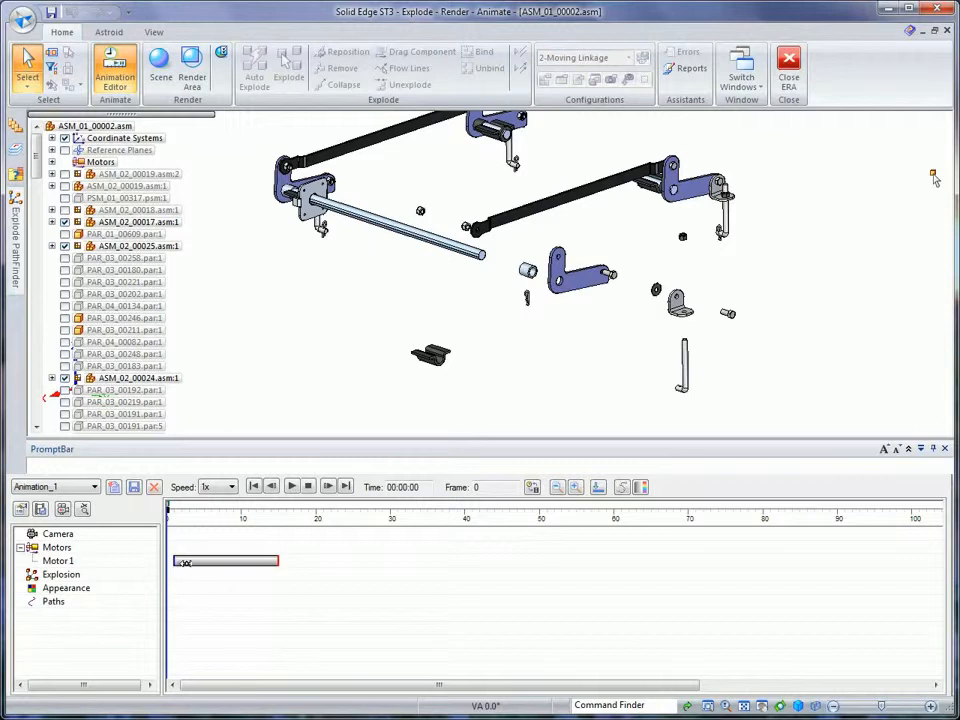
left_click(255, 562)
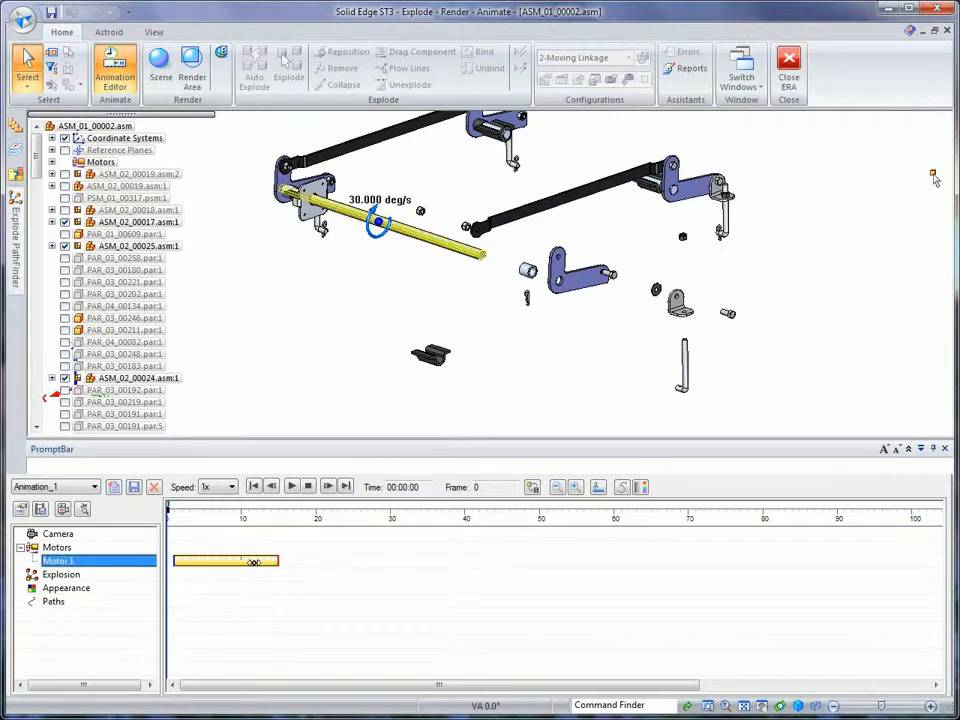
Step: Copy the Motor 1 timeline bar, paste it mirrored, and place the mirrored bar directly after the original
right_click(257, 566)
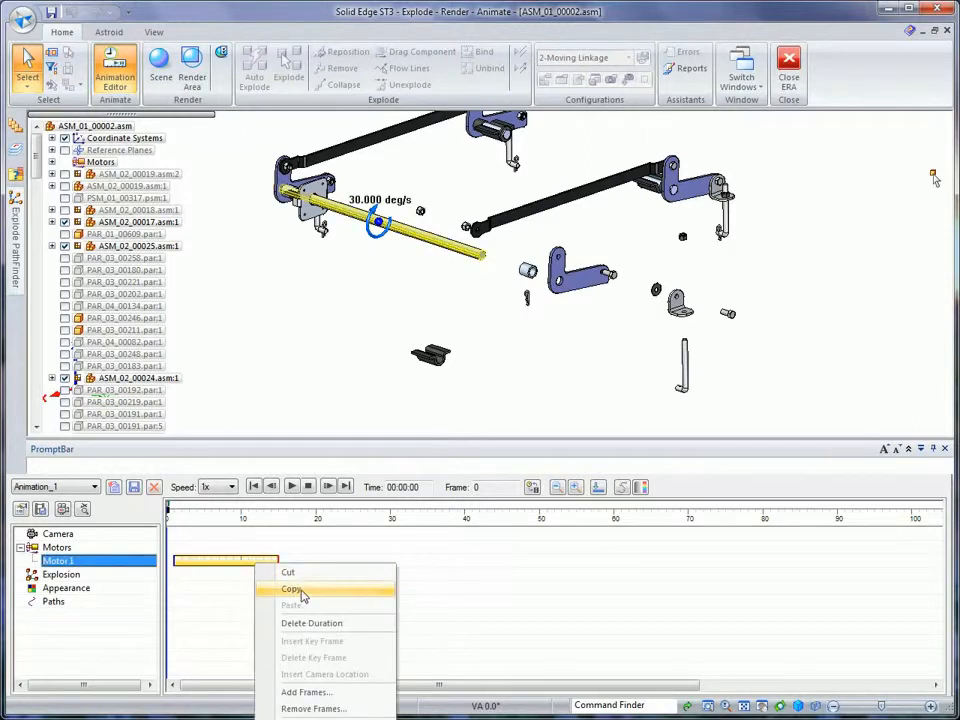
left_click(300, 589)
left_click(304, 568)
right_click(304, 564)
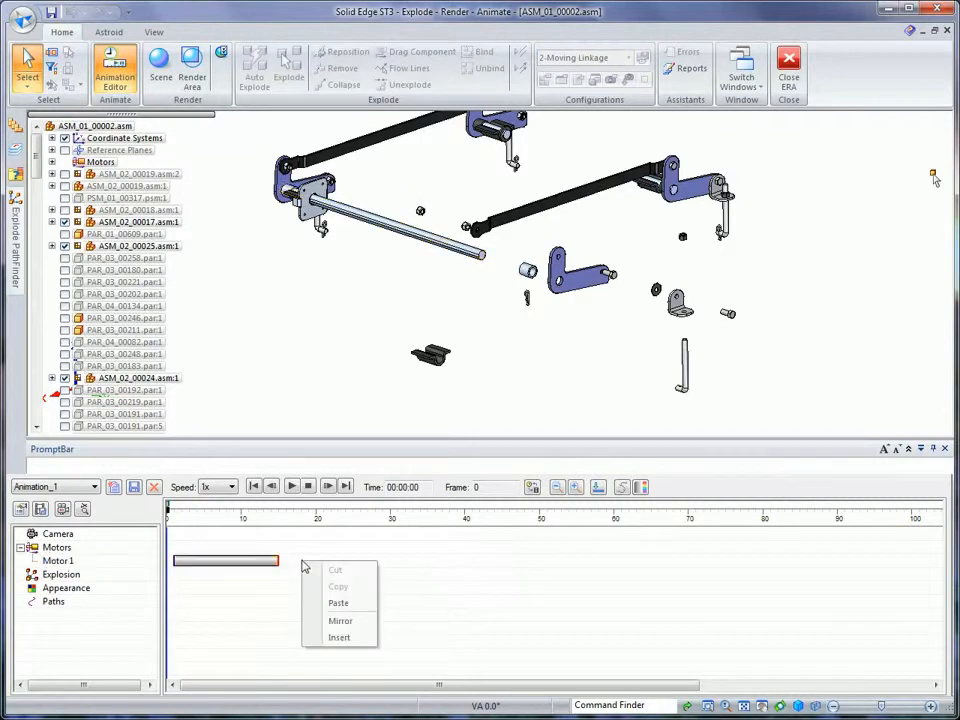
left_click(340, 622)
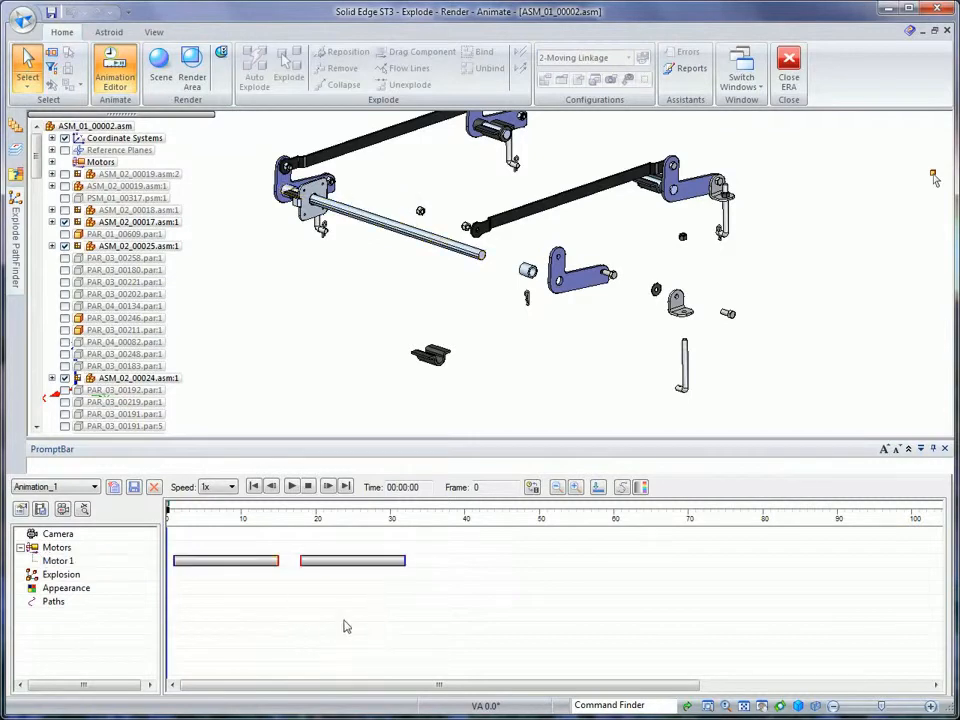
left_click(345, 561)
left_click_drag(345, 561, 307, 563)
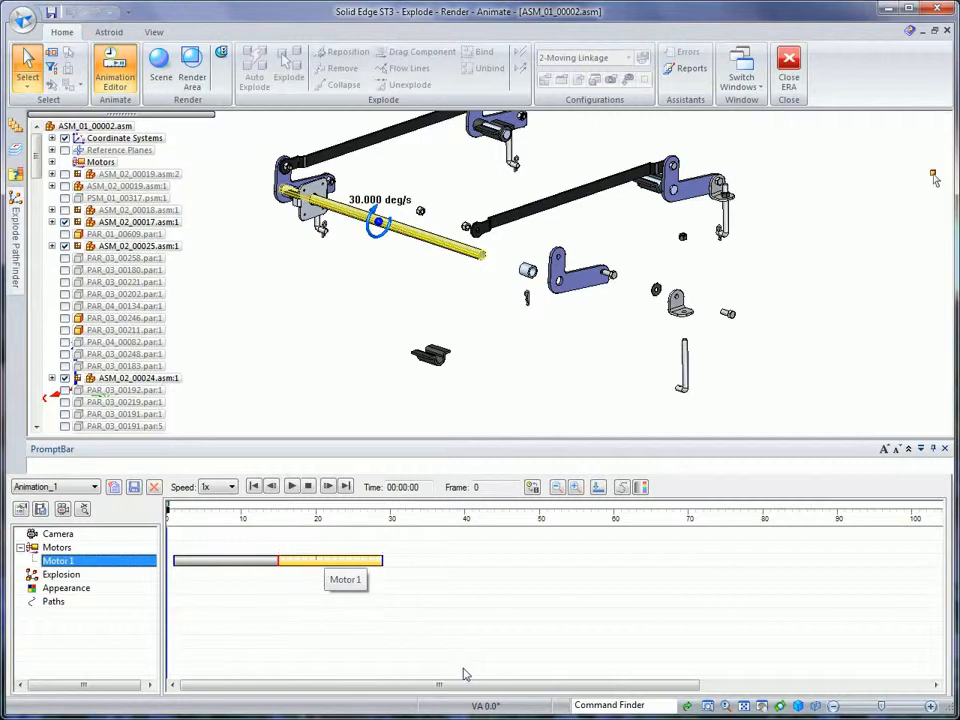
left_click(283, 583)
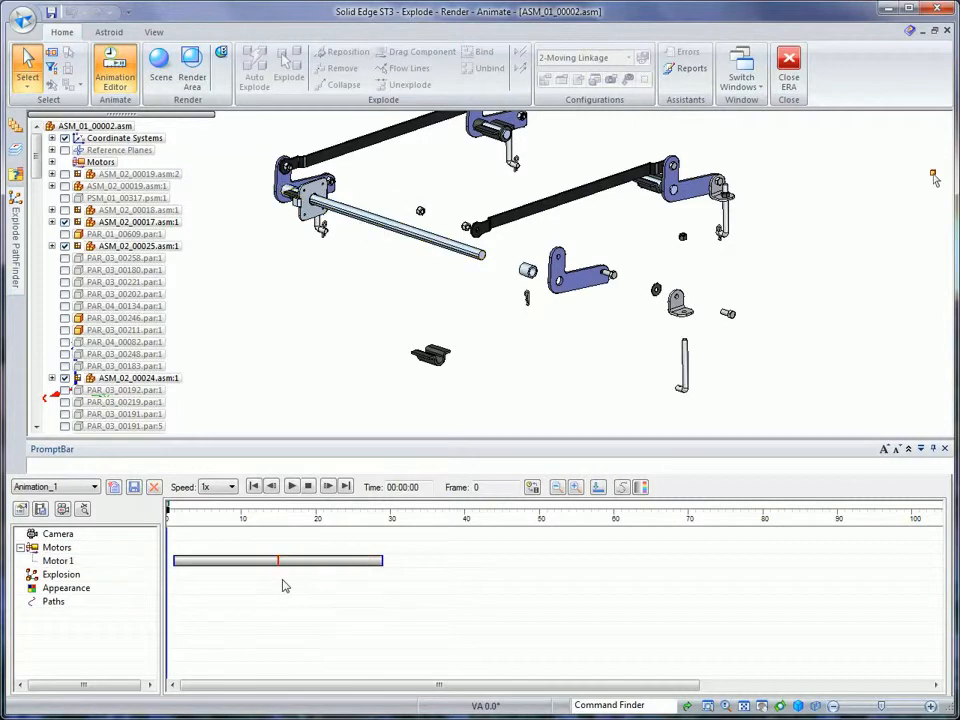
Step: Define the animation's explosion from the linkage explode configuration, with exploded initial state, common velocity 0.1 and innermost-first order
left_click(62, 575)
right_click(64, 577)
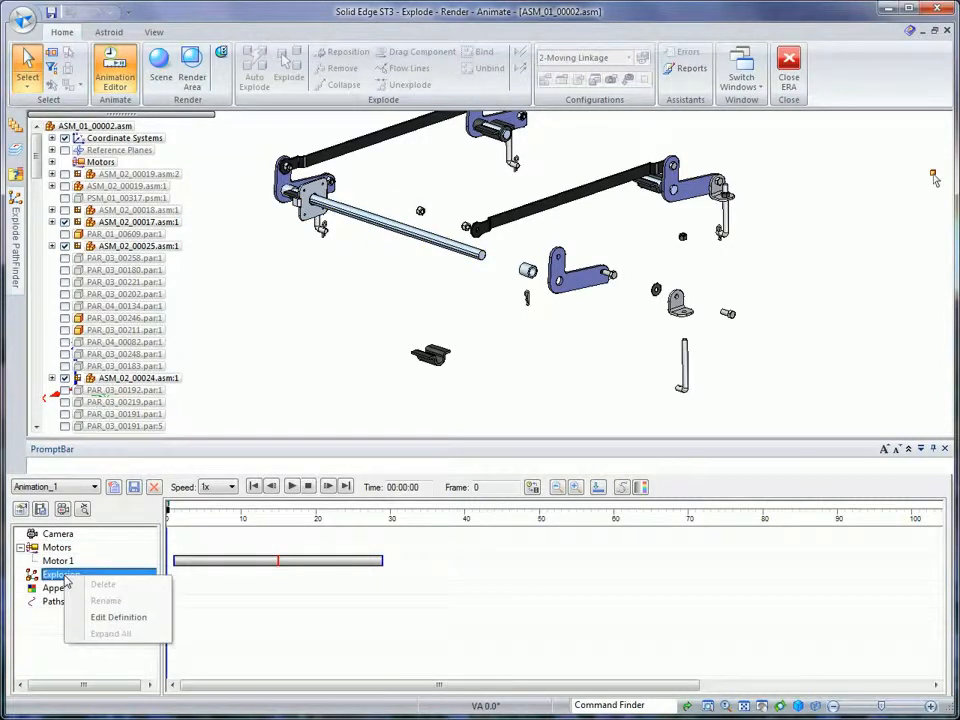
left_click(117, 618)
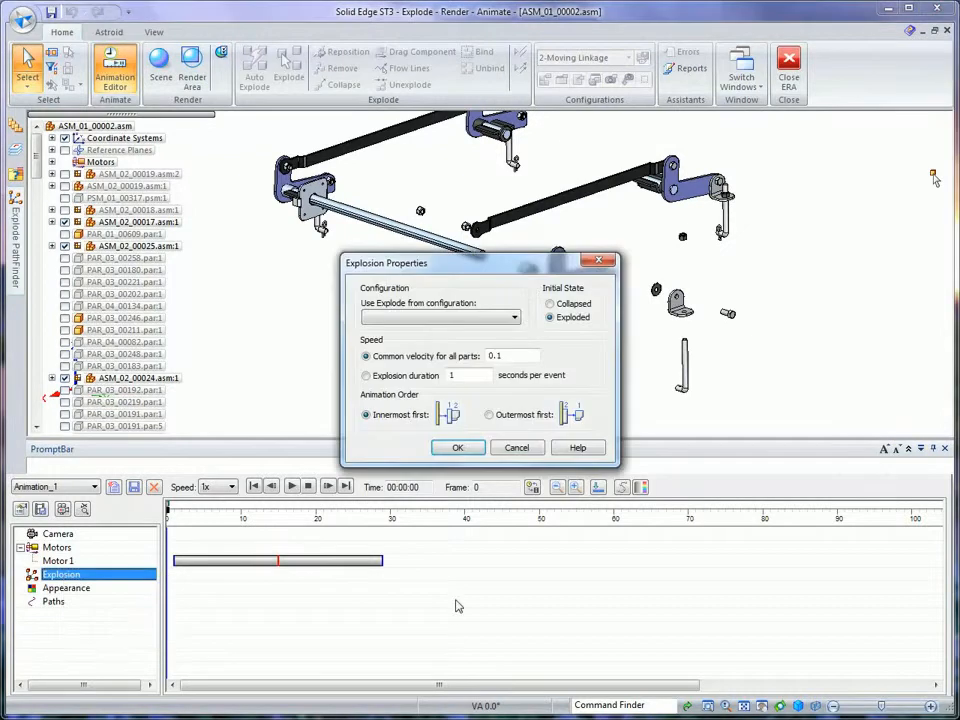
left_click(515, 318)
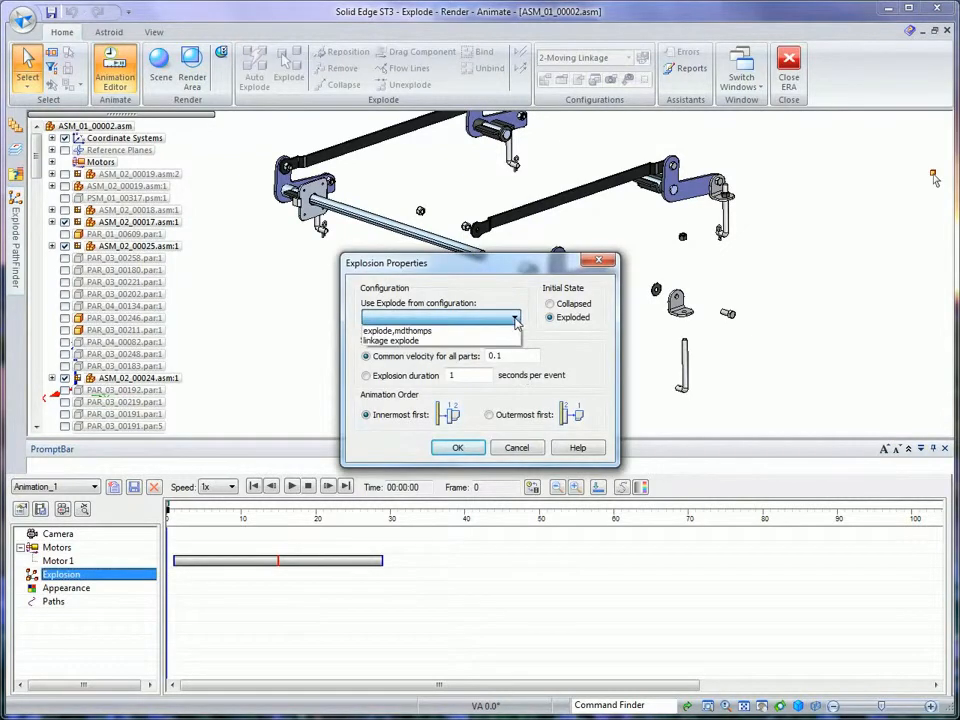
left_click(395, 342)
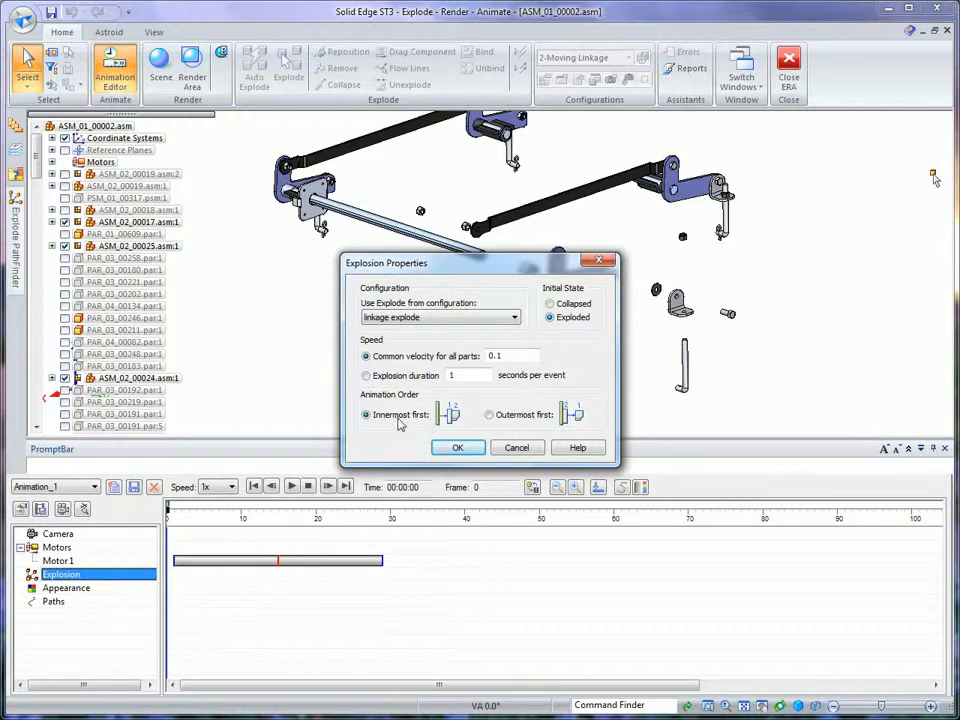
left_click(458, 448)
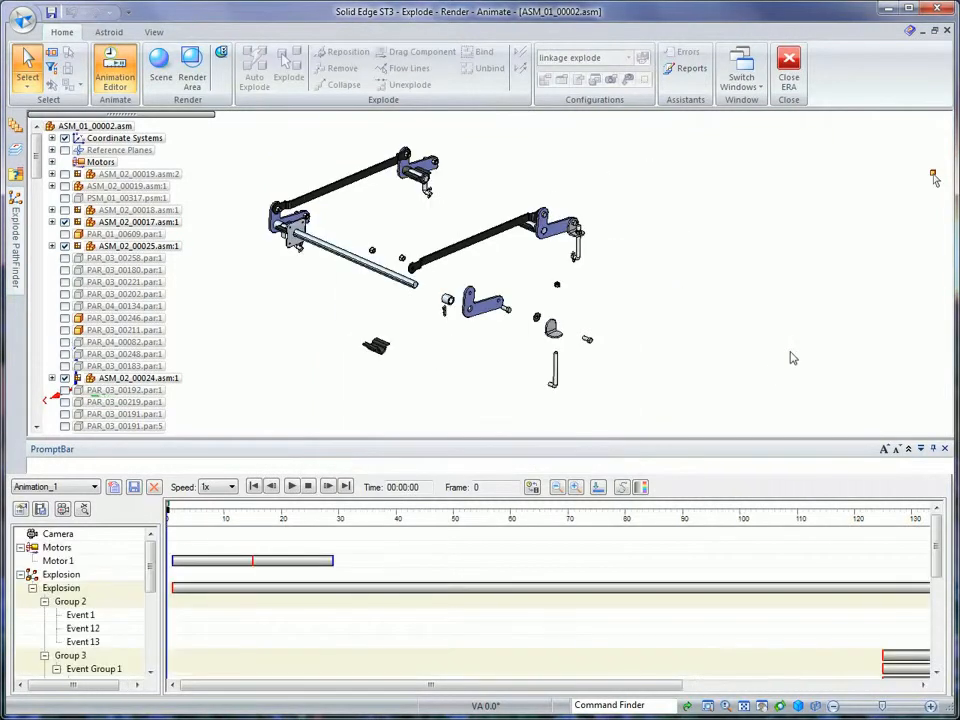
Step: Collapse the explosion's event list, start its bar where the motor motion ends at about frame 29, and shorten it to about frame 100
mouse_move(937, 546)
left_mouse_down()
mouse_move(938, 640)
mouse_move(938, 540)
left_mouse_up()
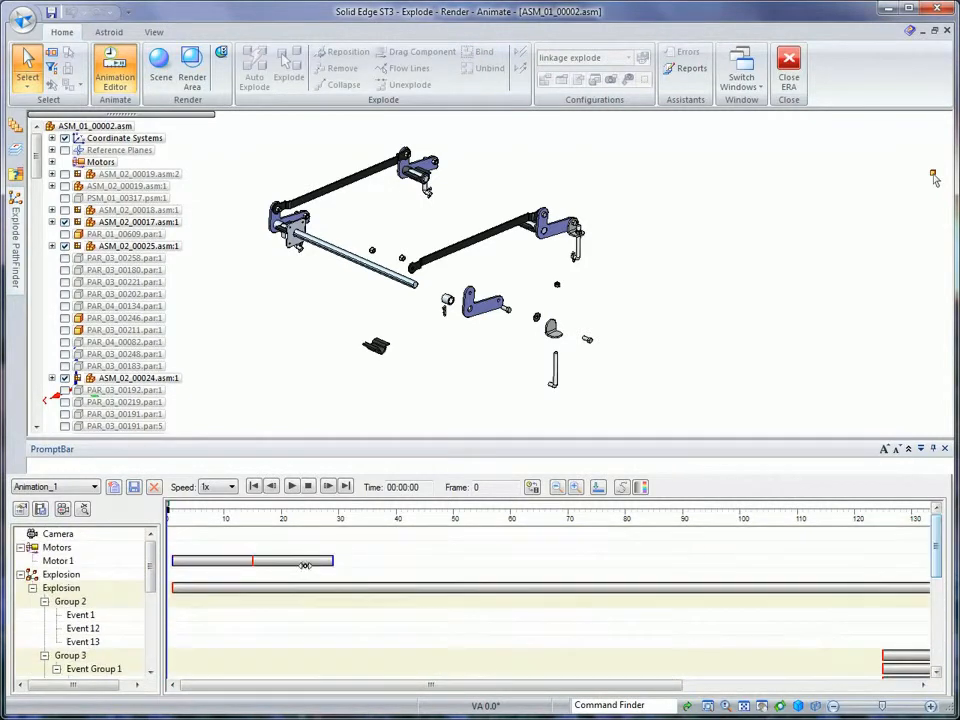
left_click(33, 590)
left_click_drag(172, 588, 328, 588)
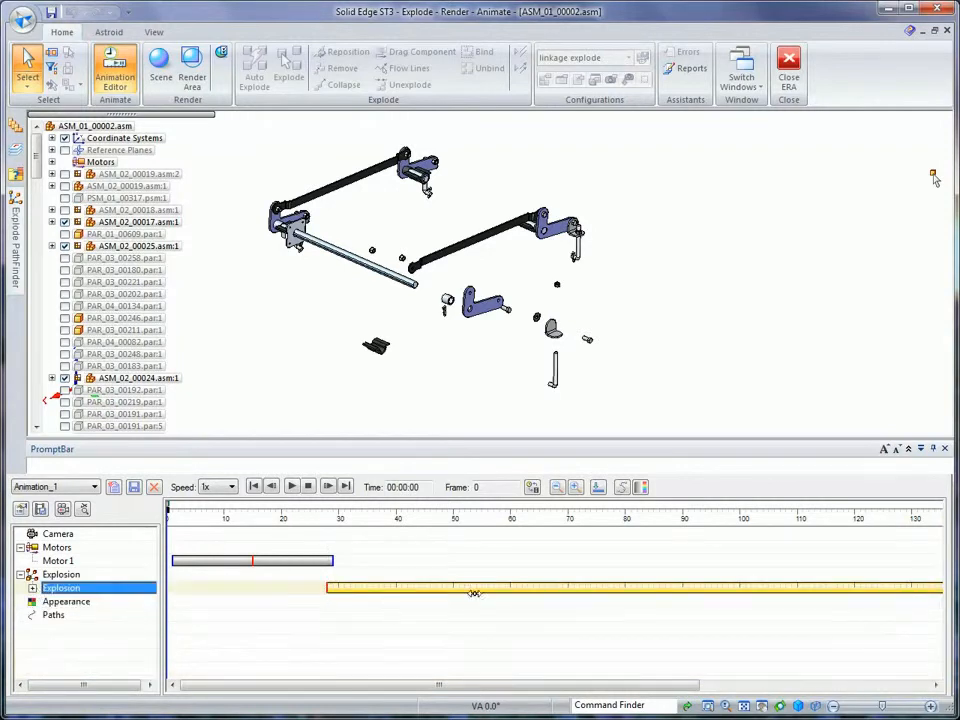
left_click_drag(482, 589, 376, 589)
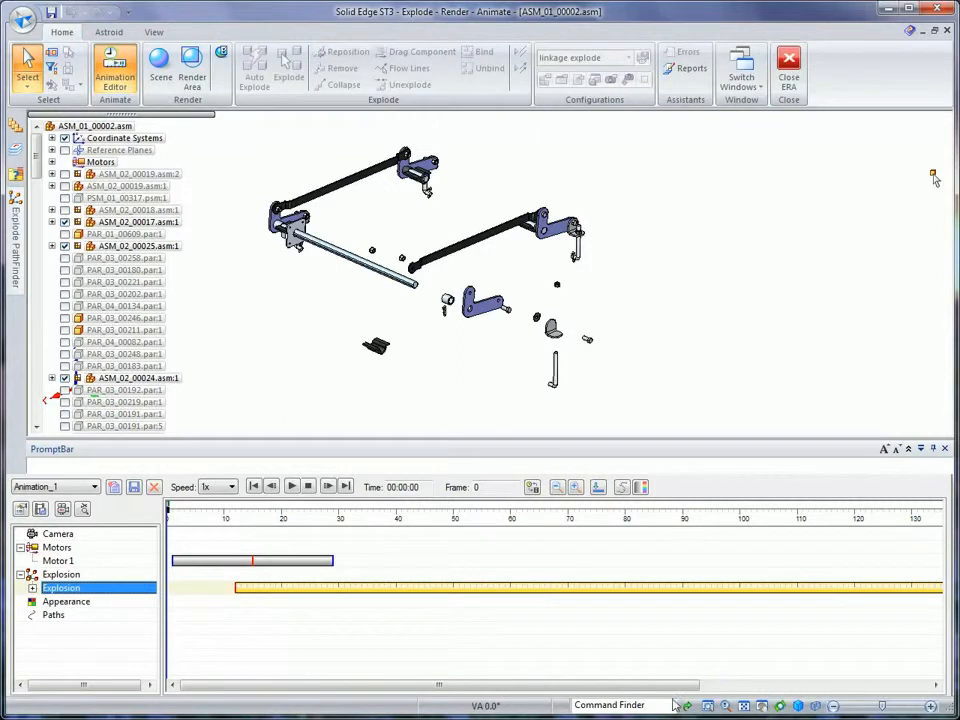
left_click_drag(680, 686, 915, 686)
left_click_drag(854, 588, 375, 588)
left_click_drag(480, 686, 266, 691)
left_click_drag(323, 588, 436, 587)
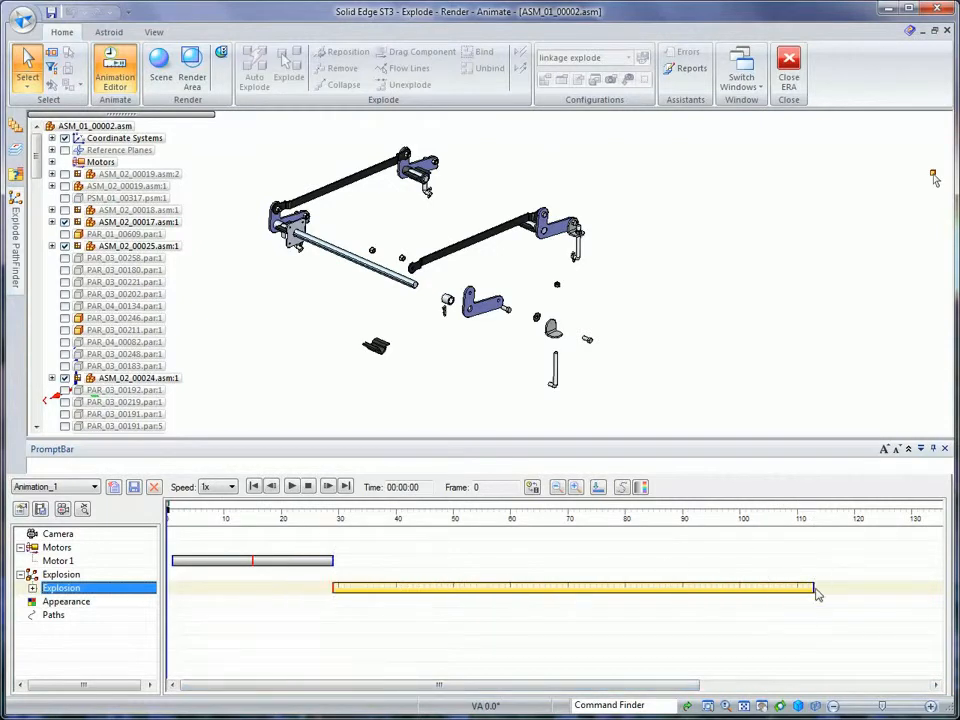
left_click_drag(815, 587, 740, 589)
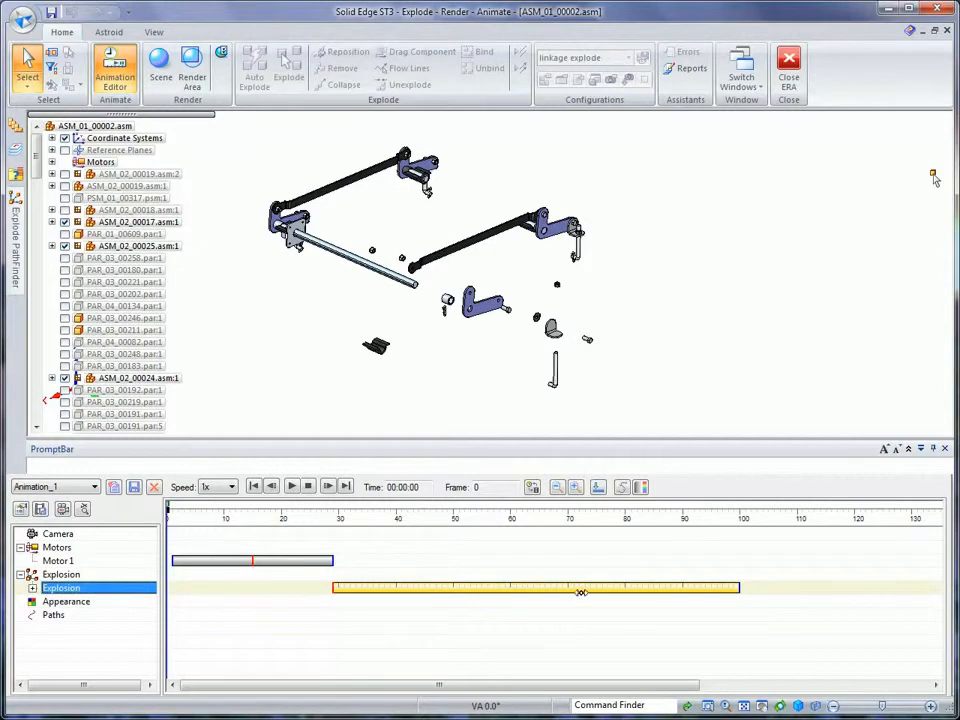
Step: Paste a copy of the first Motor 1 bar so that it starts at the explosion's end, about frame 100
left_click(230, 561)
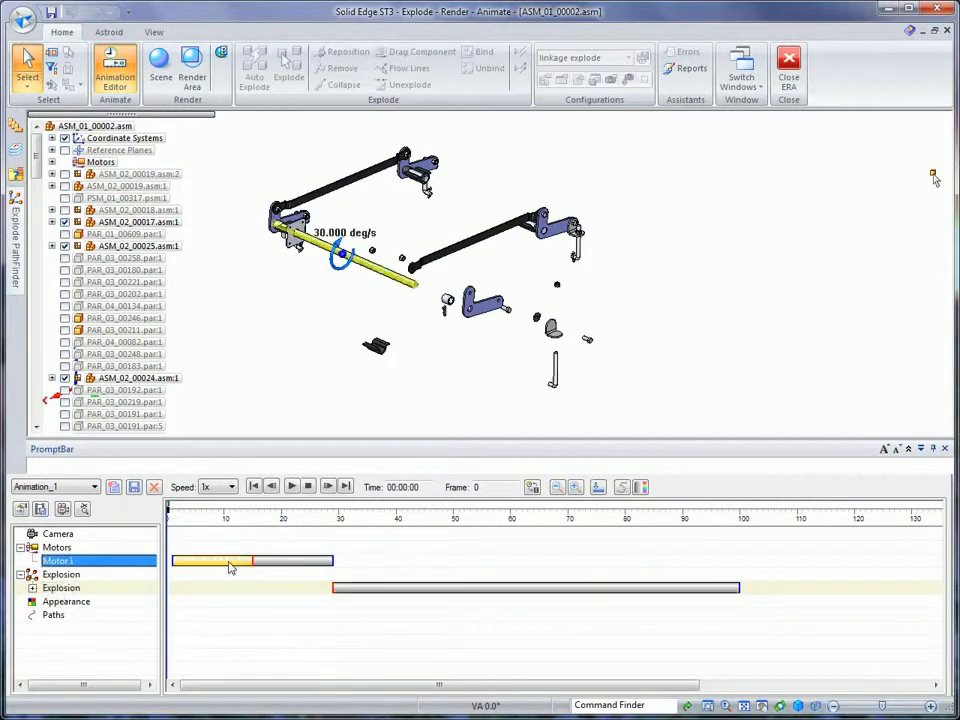
right_click(231, 566)
left_click(266, 588)
left_click(780, 566)
right_click(778, 564)
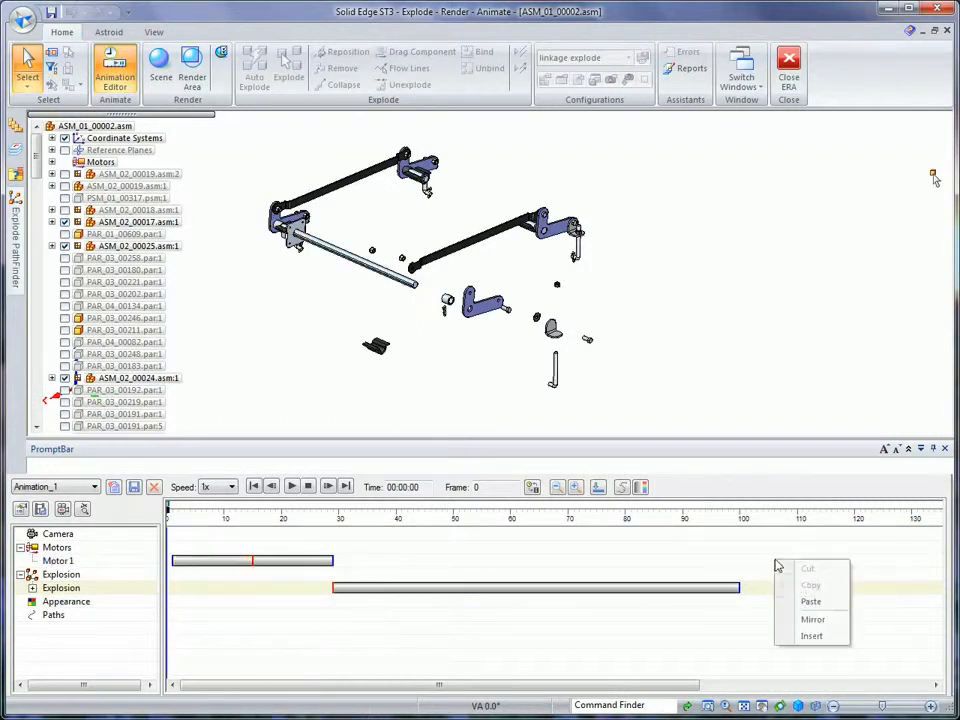
left_click(818, 603)
left_click_drag(804, 558, 772, 560)
Step: Add a mirrored copy of the pasted Motor 1 bar and place it directly behind that bar
right_click(784, 566)
left_click(816, 590)
right_click(844, 562)
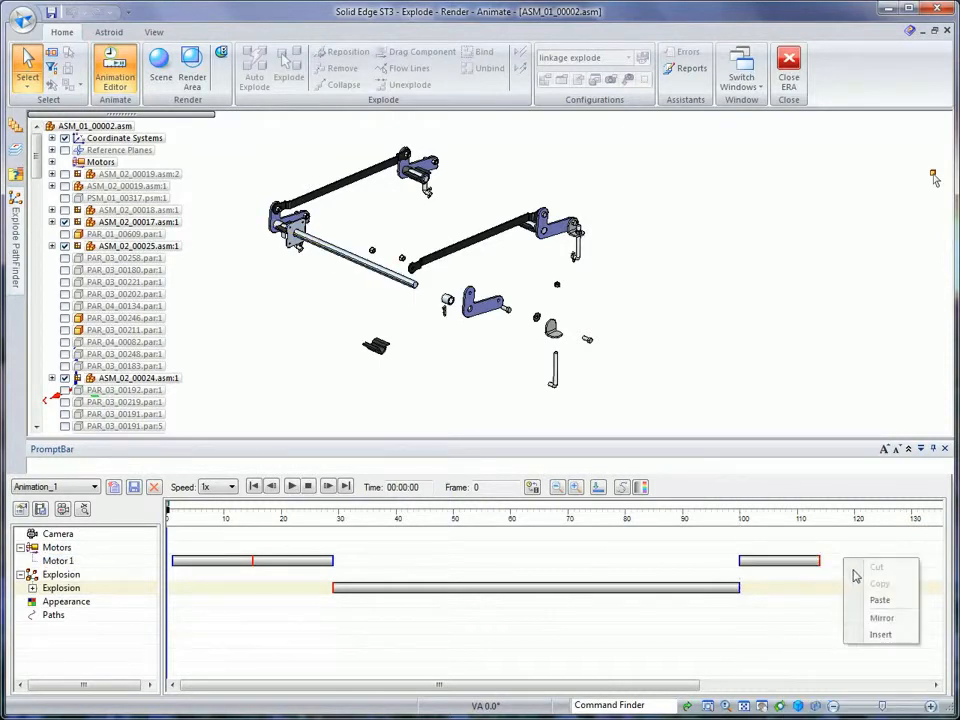
left_click(881, 619)
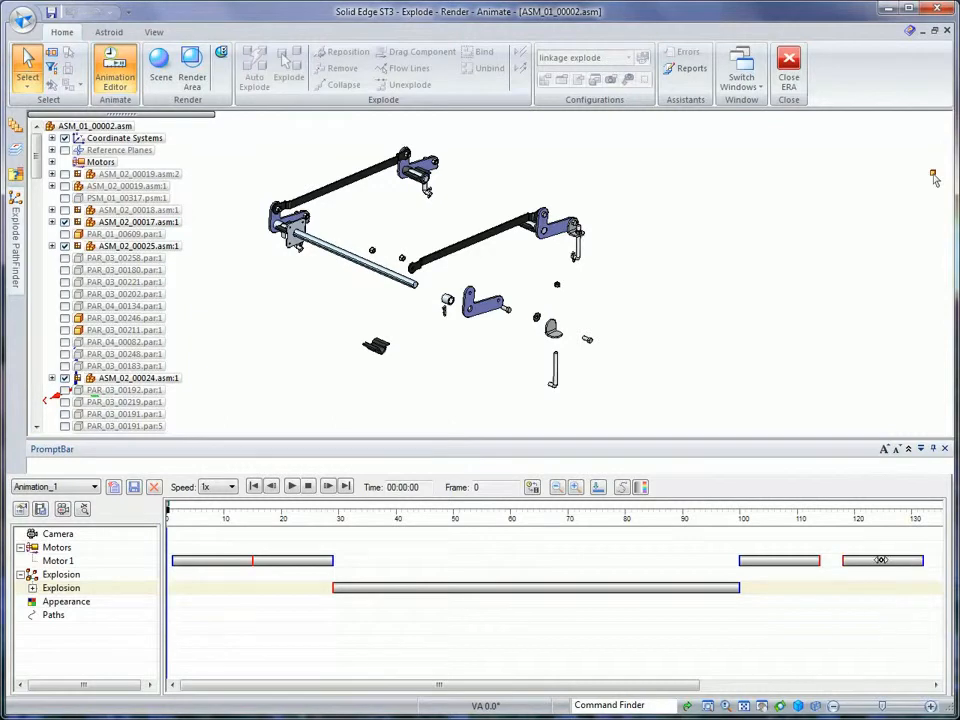
left_click_drag(882, 560, 845, 561)
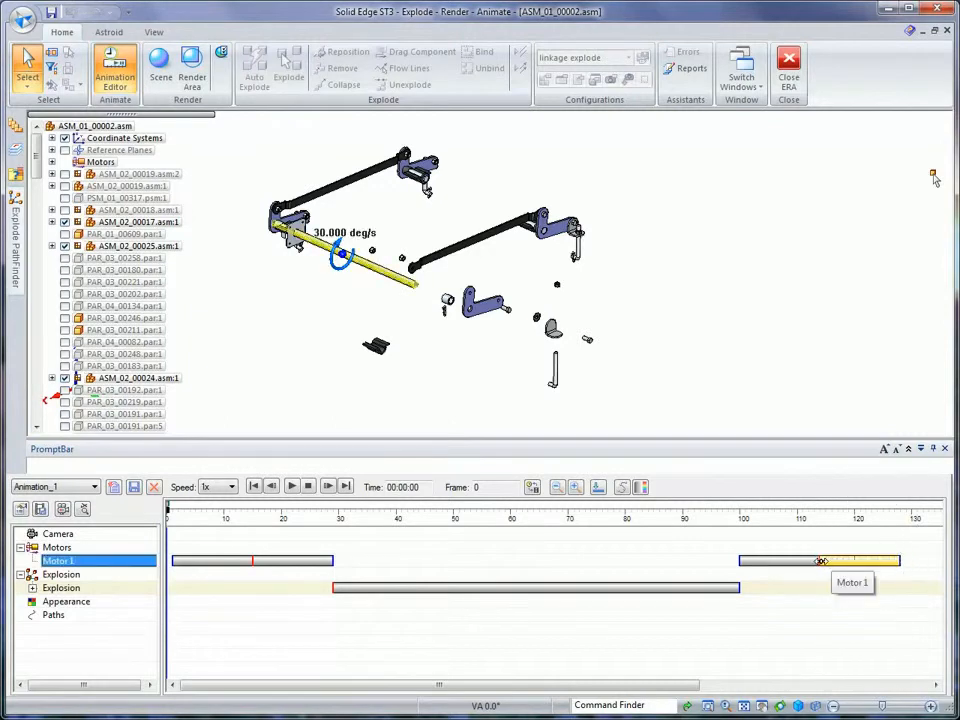
left_click(700, 656)
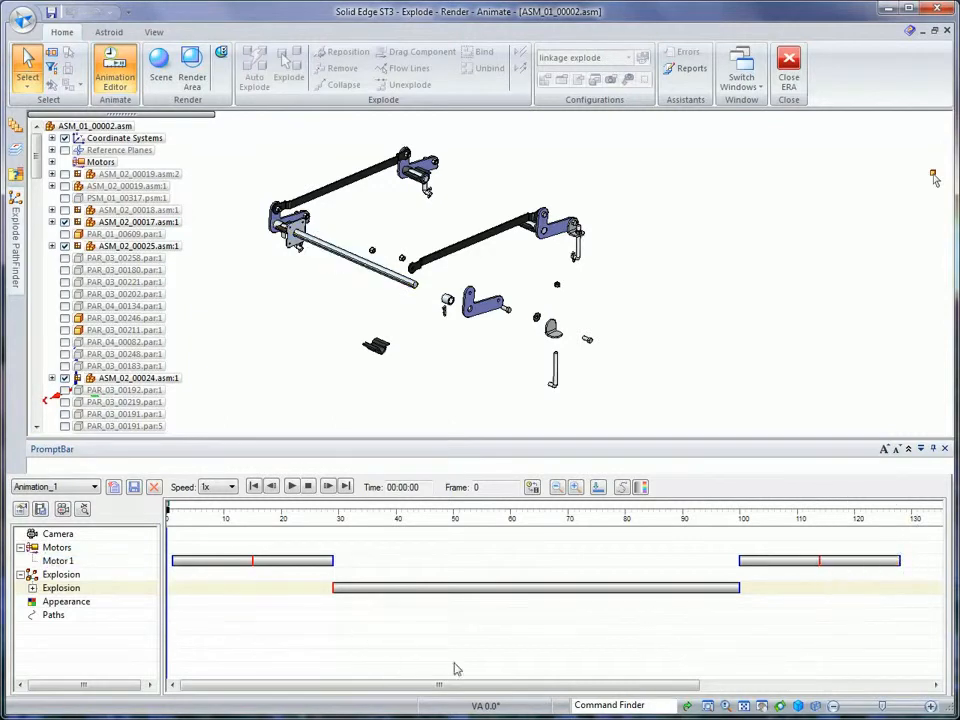
Step: Copy the explosion bar and paste it mirrored after the last motor bar, at about frame 129
left_click(461, 588)
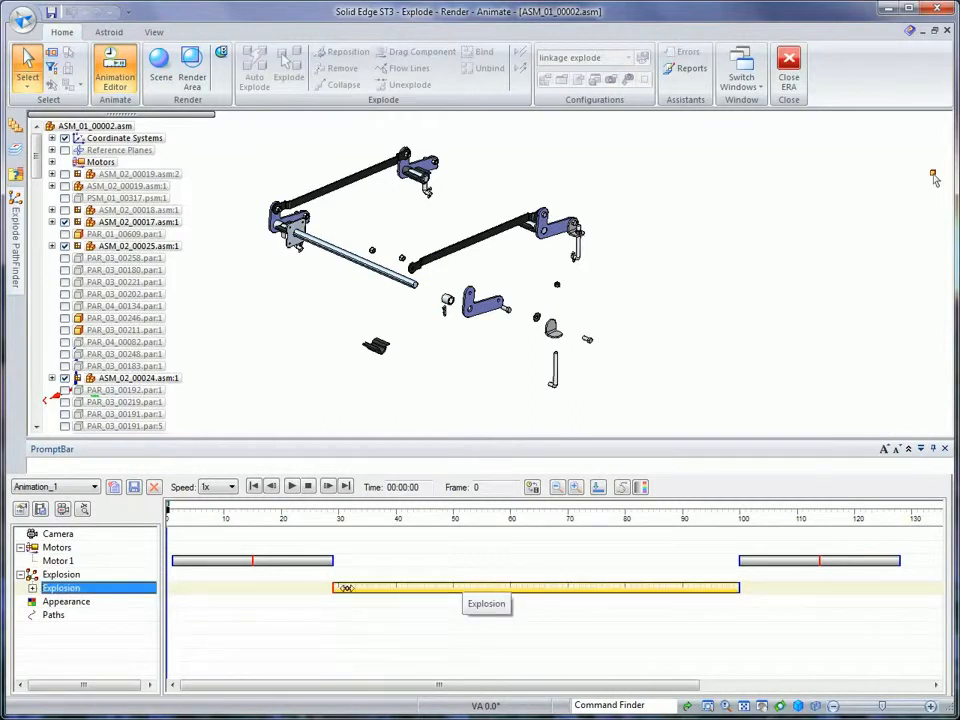
right_click(568, 596)
left_click(600, 450)
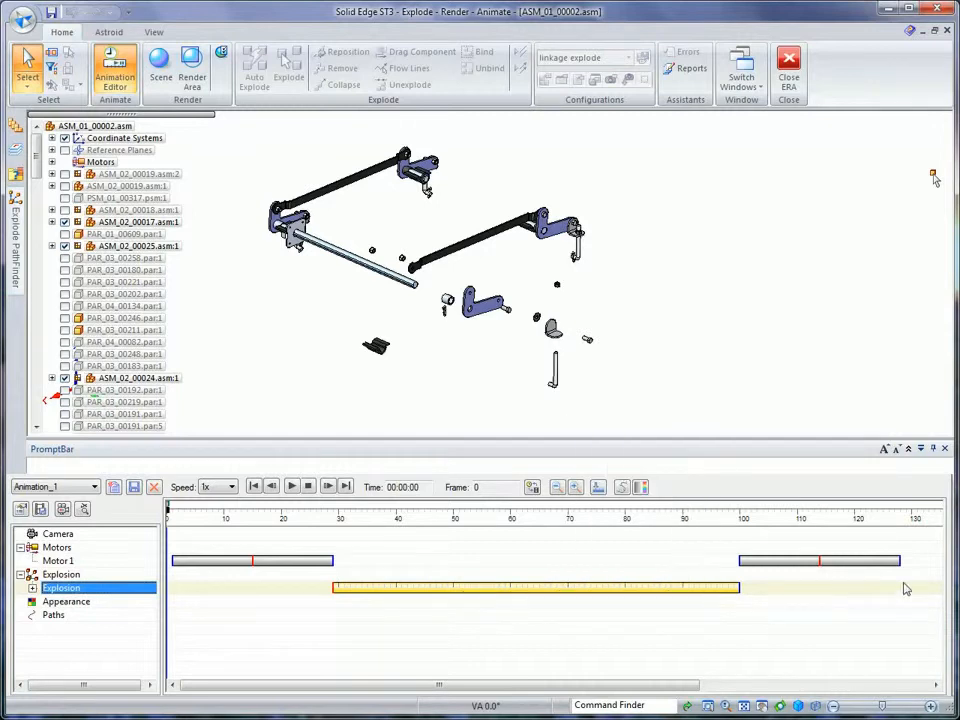
right_click(908, 592)
left_click(935, 645)
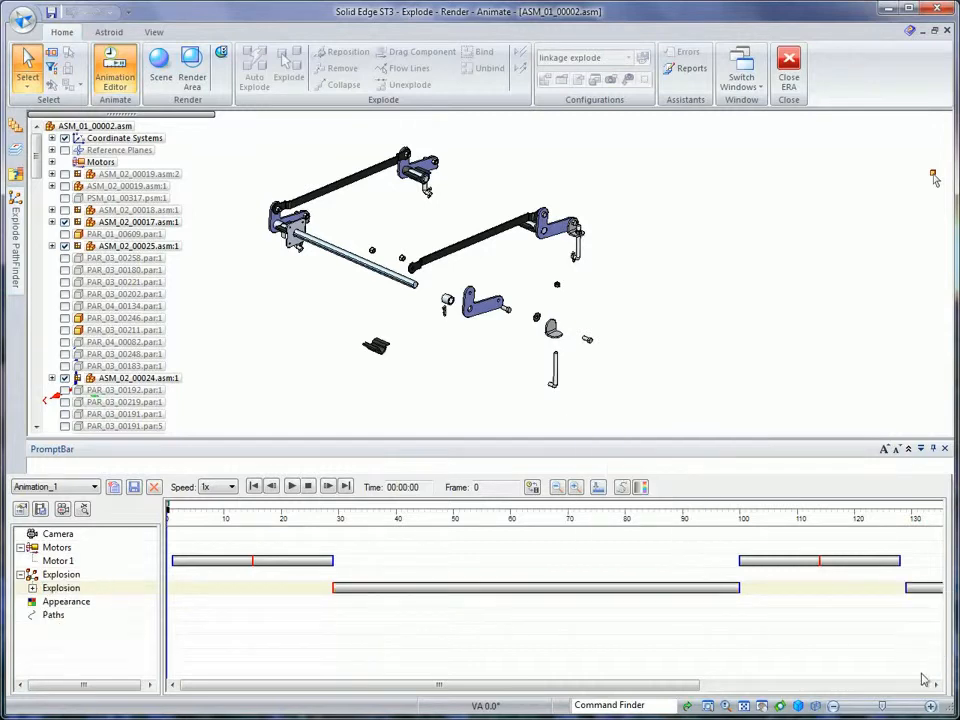
left_click_drag(640, 690, 601, 693)
Step: Start an appearance change event and accept the exploded L-shaped crank as its part
scroll(793, 257, "up", 4)
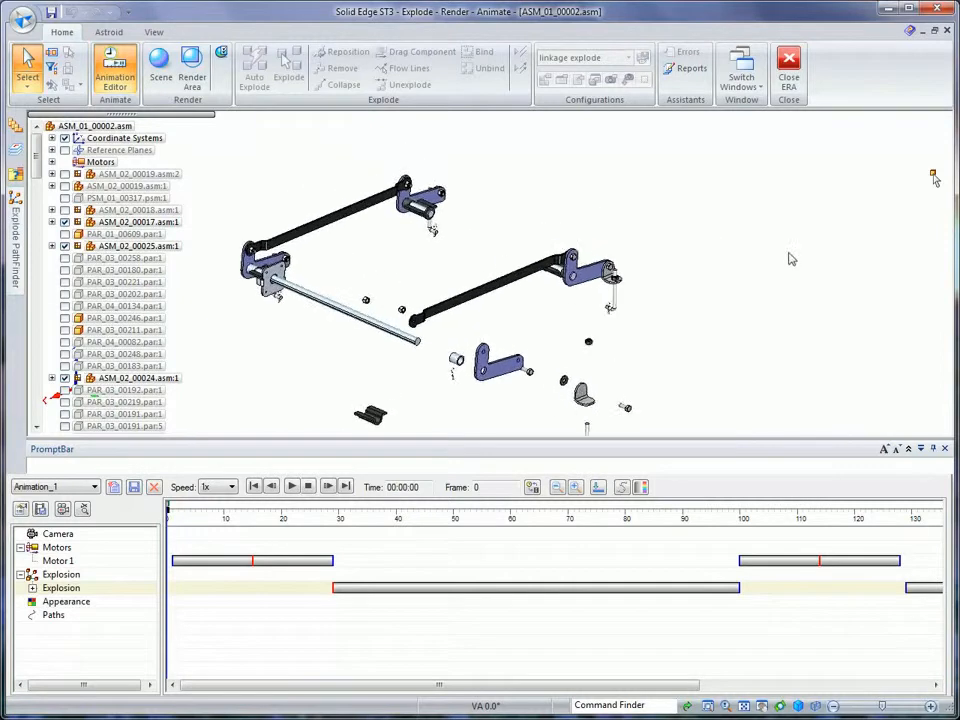
scroll(802, 268, "up", 4)
scroll(576, 343, "down", 1)
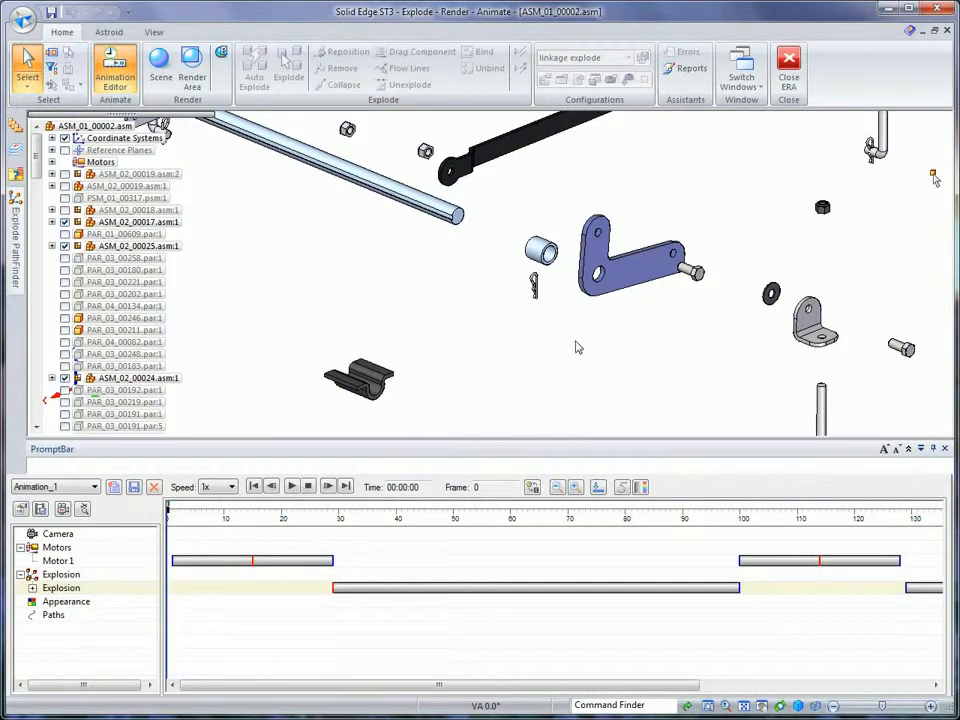
left_click(641, 488)
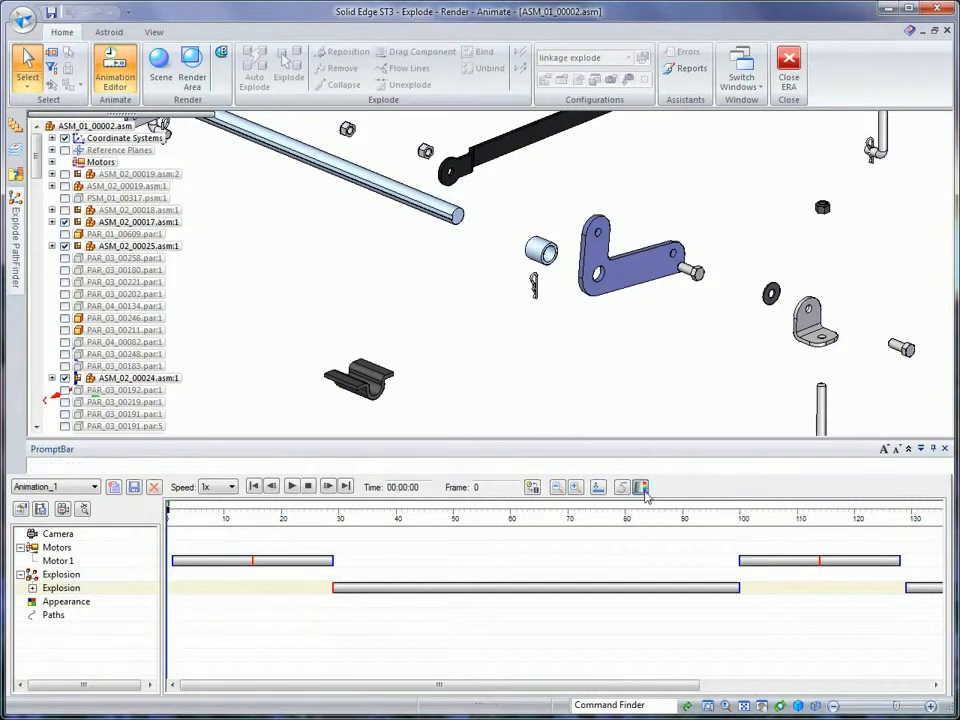
left_click(639, 273)
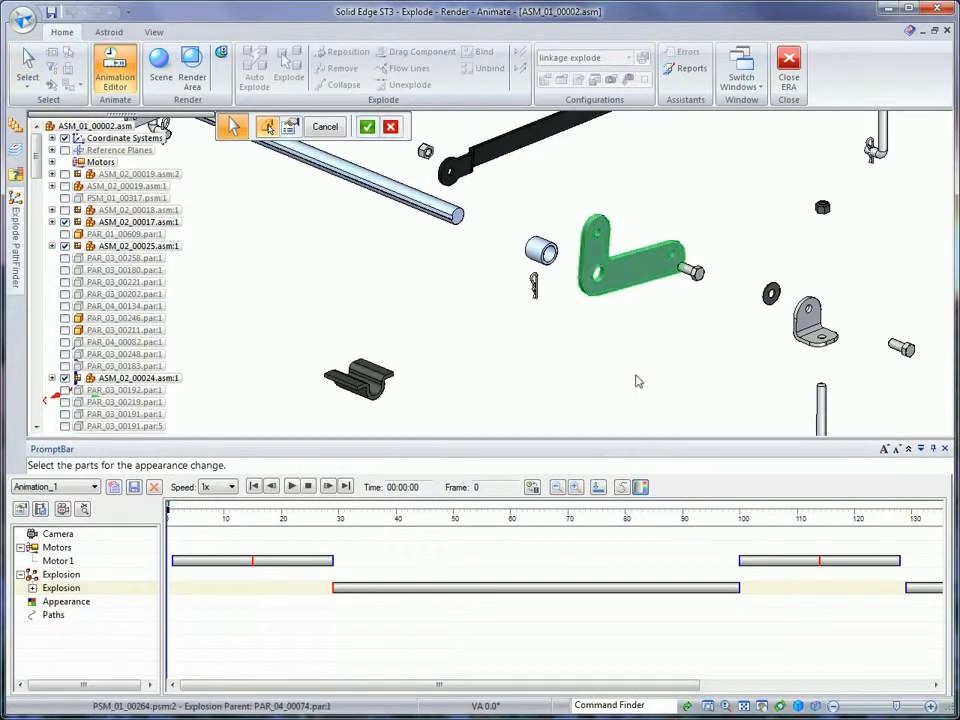
key("Return")
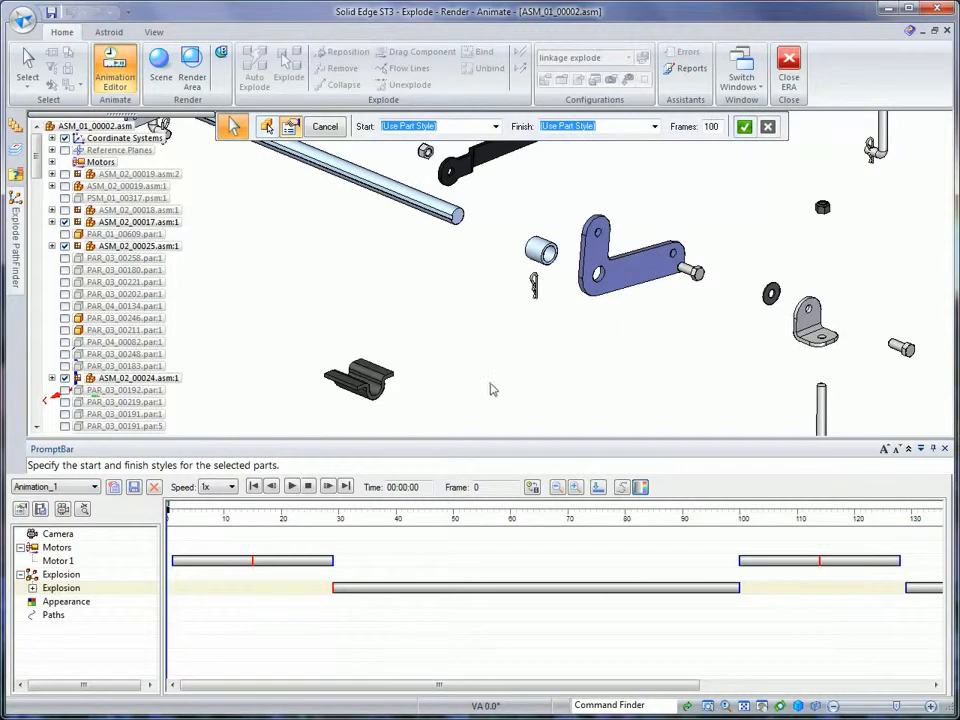
Step: Set the crank's start style to Brass, keep Use Part Style as the finish over 100 frames, and finish the appearance event
left_click(496, 126)
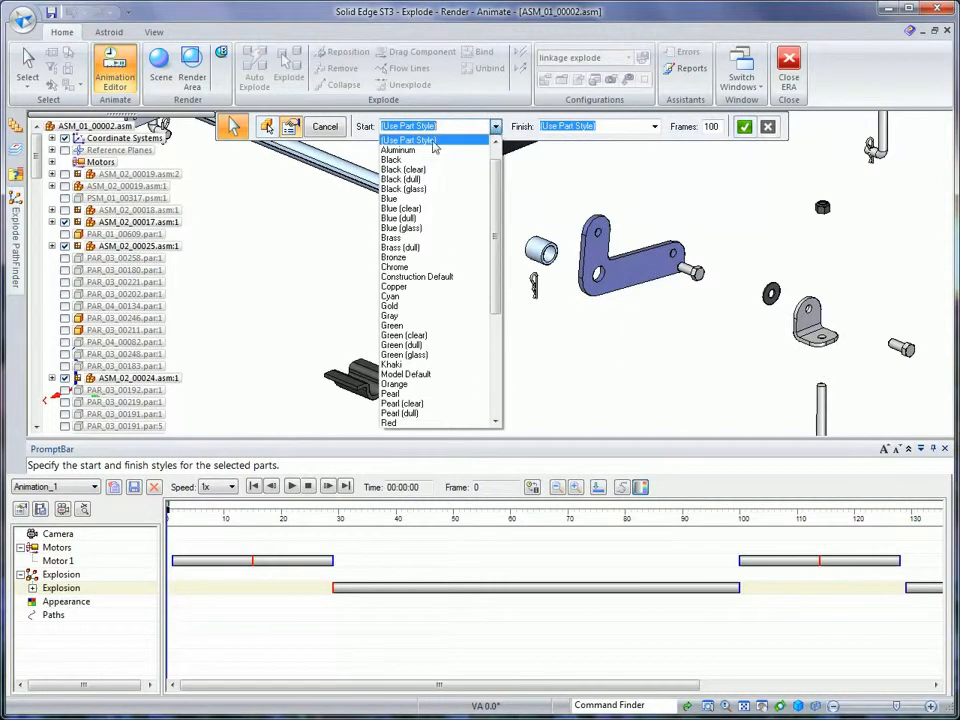
left_click(398, 238)
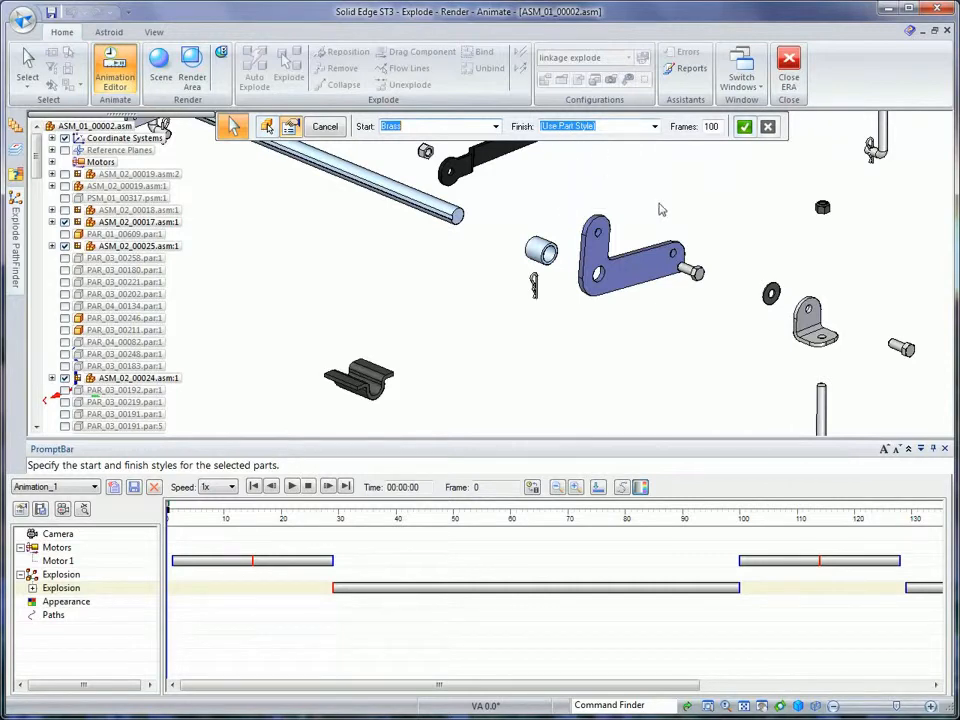
left_click(495, 127)
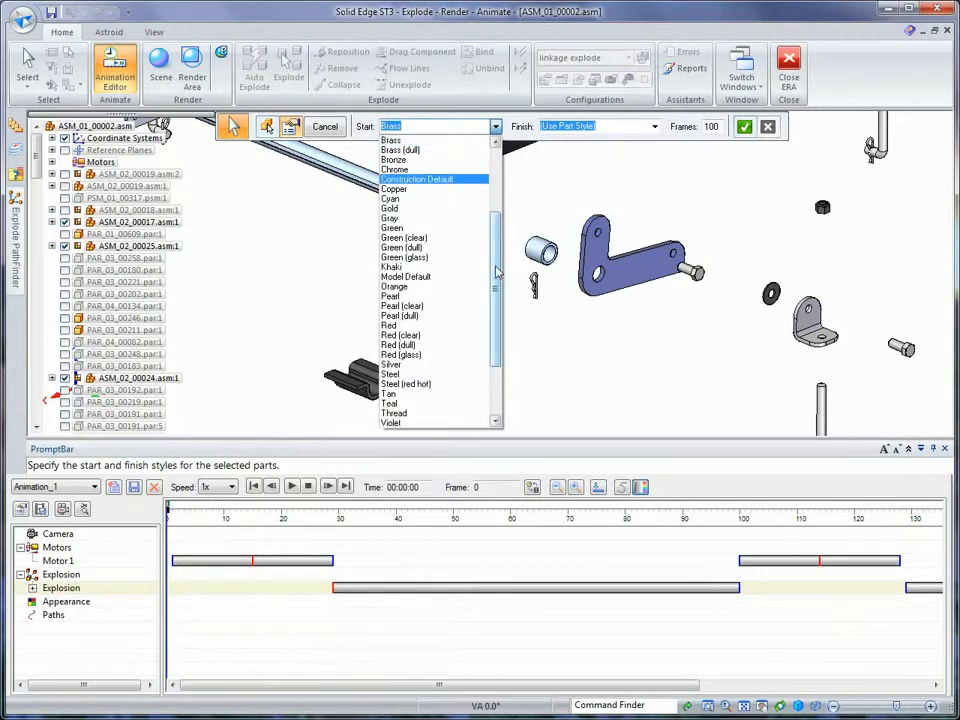
left_click_drag(495, 275, 494, 336)
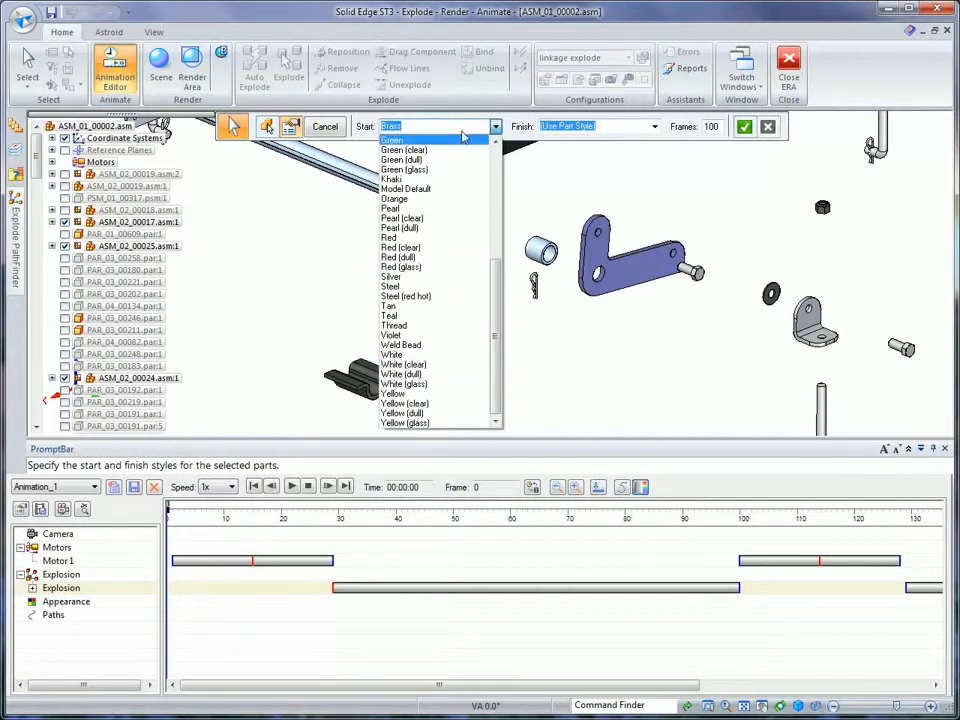
left_click(828, 162)
left_click(744, 126)
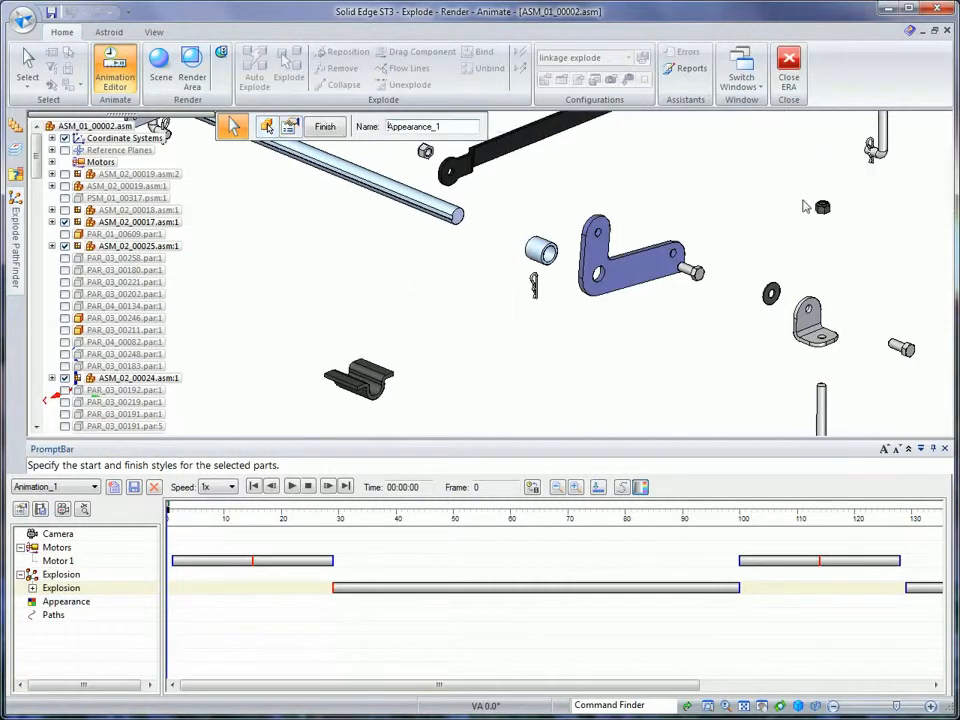
left_click(325, 126)
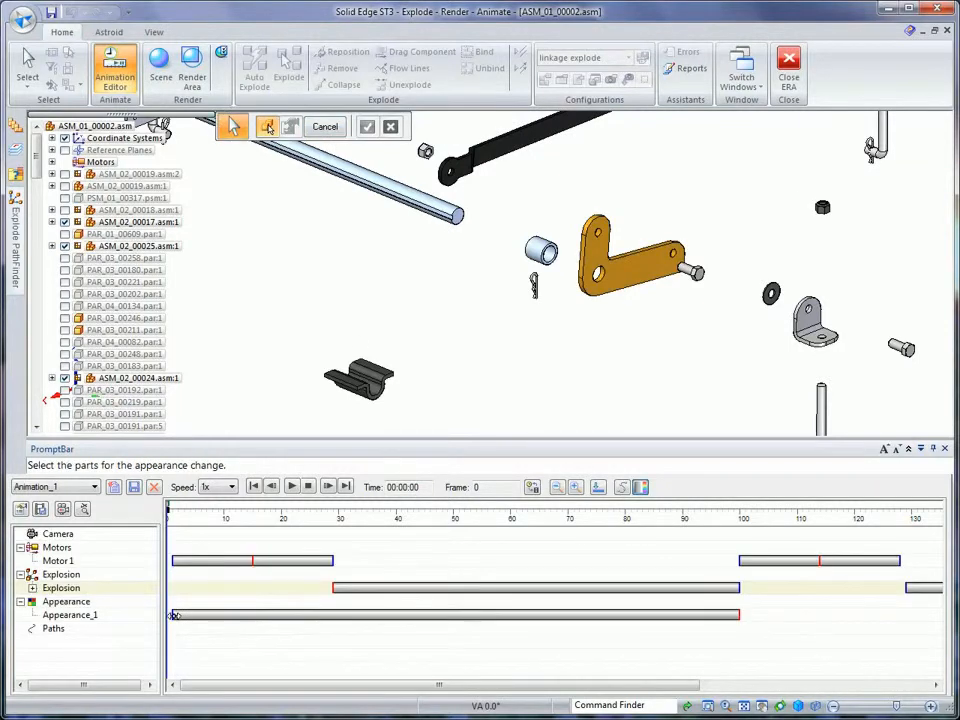
Step: Start the Appearance_1 bar at about frame 29, then copy it and paste it mirrored at about frame 129
left_click_drag(172, 615, 335, 615)
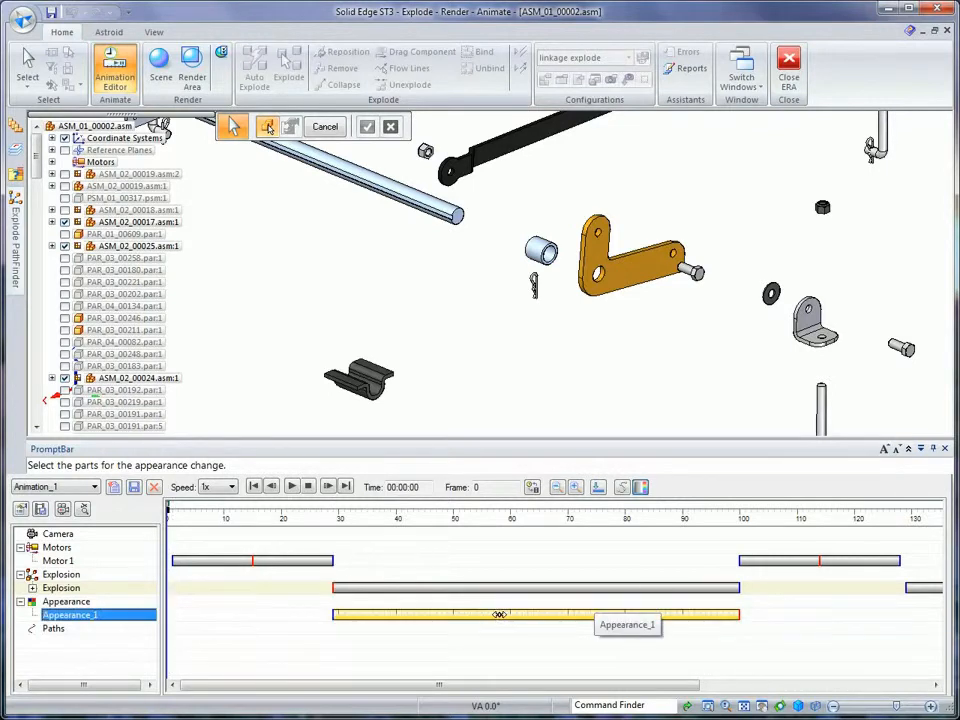
right_click(501, 621)
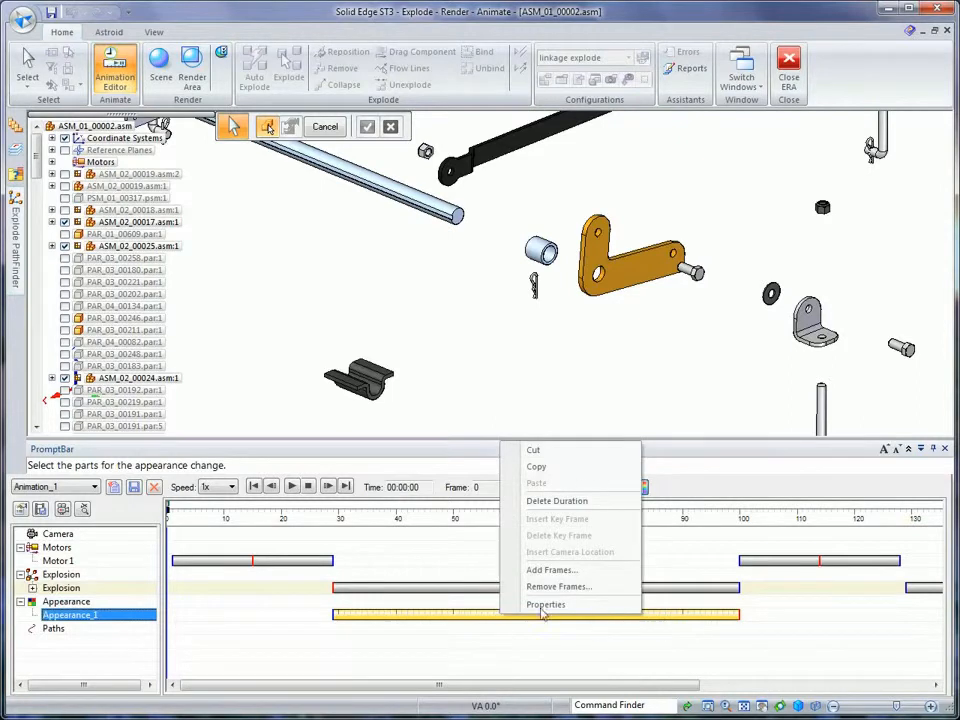
left_click(574, 466)
right_click(914, 622)
left_click(925, 633)
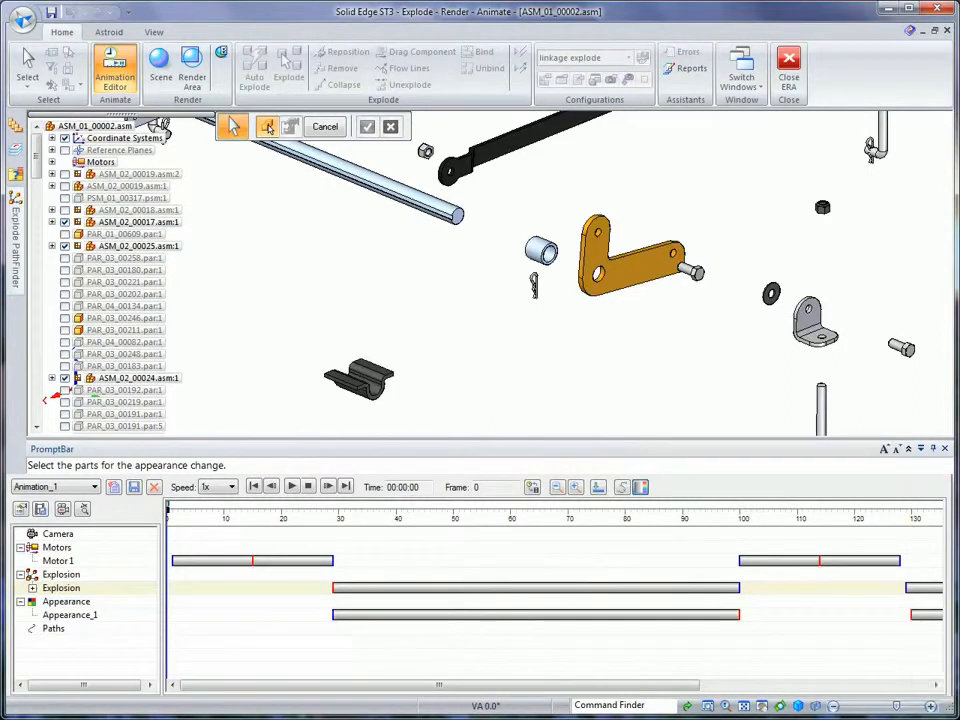
left_click(920, 616)
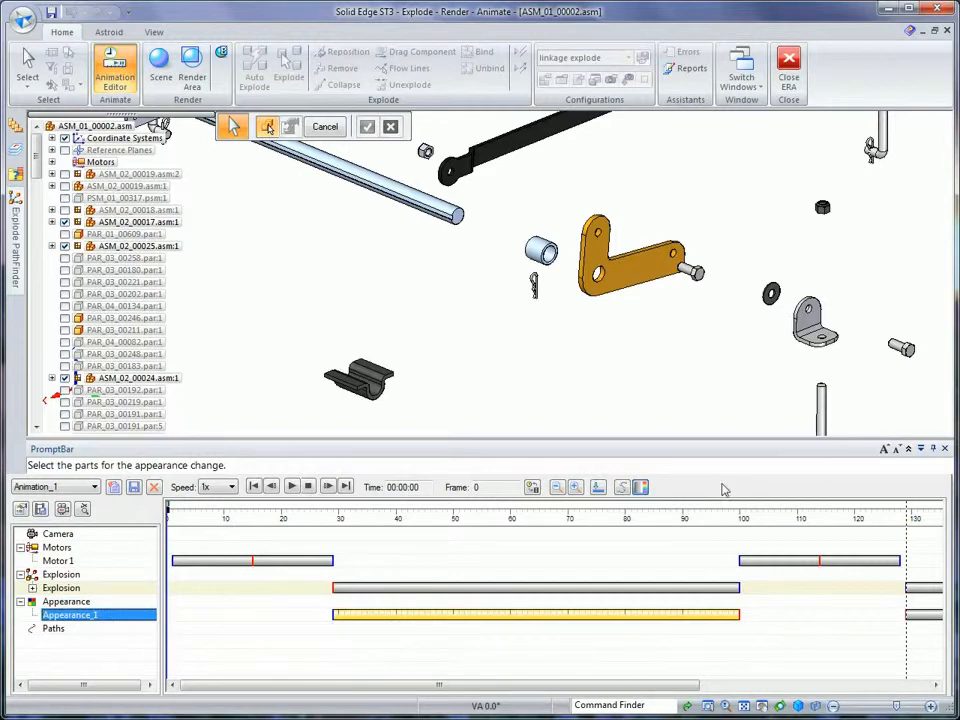
Step: Collapse the animation timeline, fit the exploded linkage in view, and play Animation_1 at 1x speed
scroll(720, 402, "down", 5)
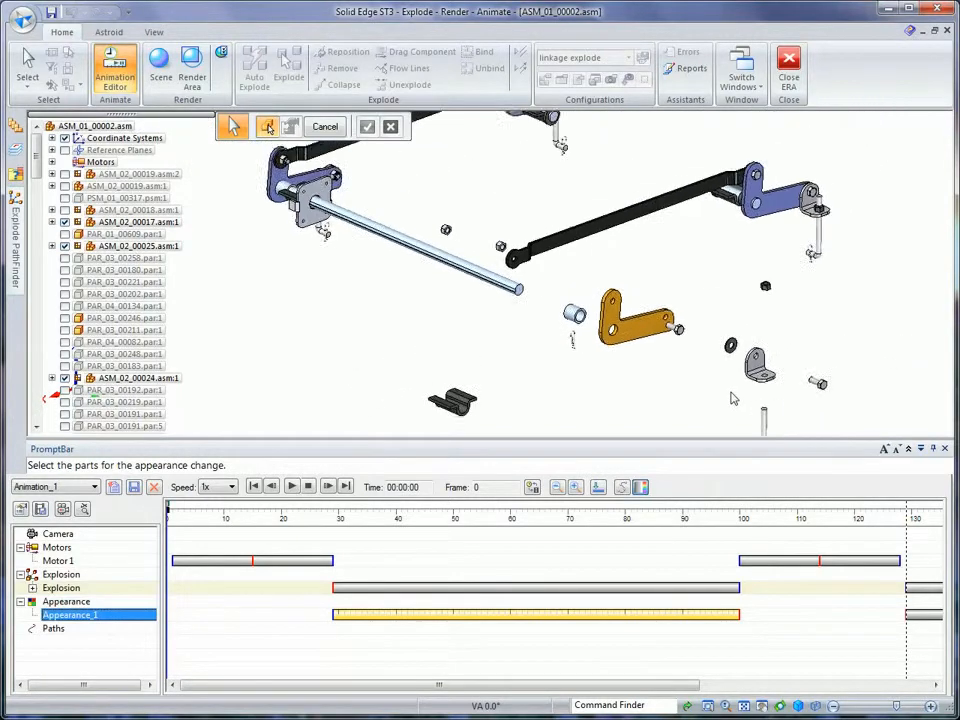
left_click(598, 487)
scroll(848, 424, "up", 3)
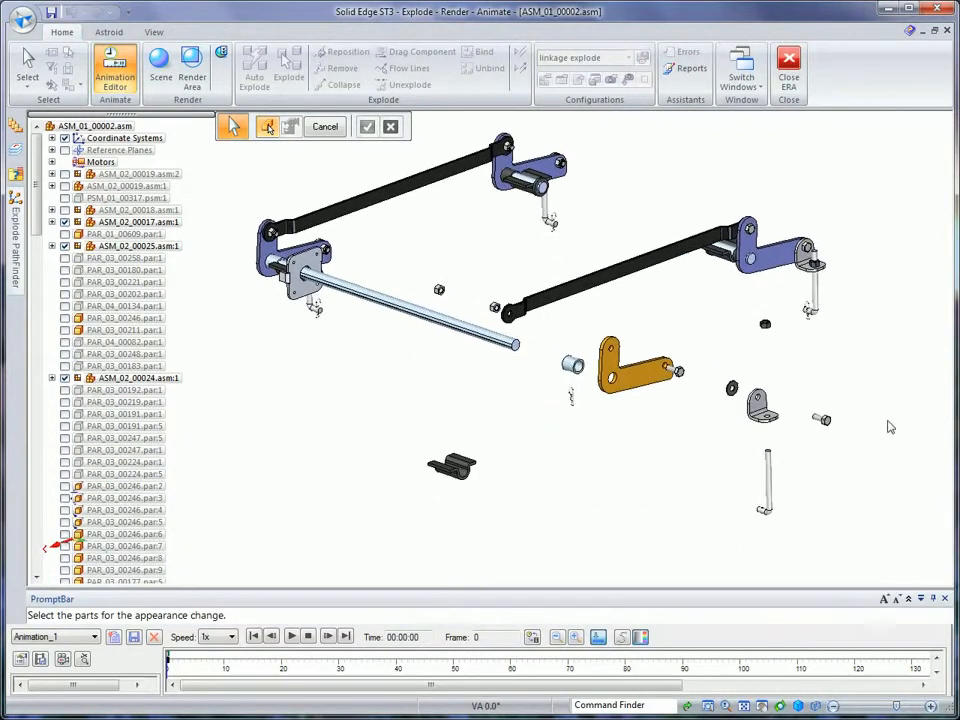
scroll(893, 428, "up", 2)
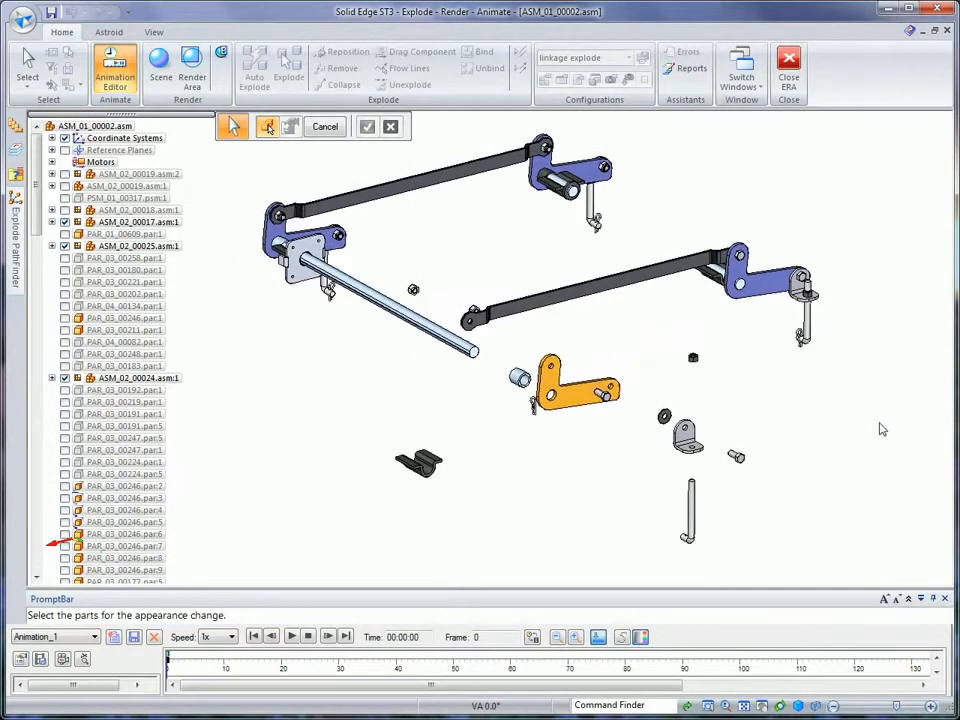
middle_click_drag(882, 429, 797, 461)
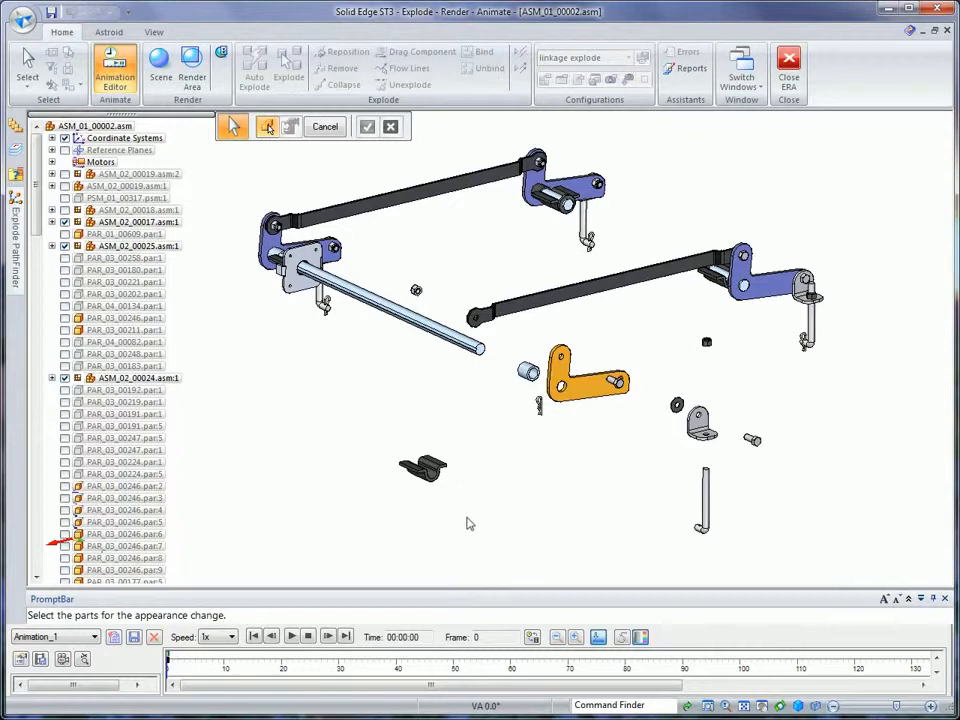
left_click(232, 637)
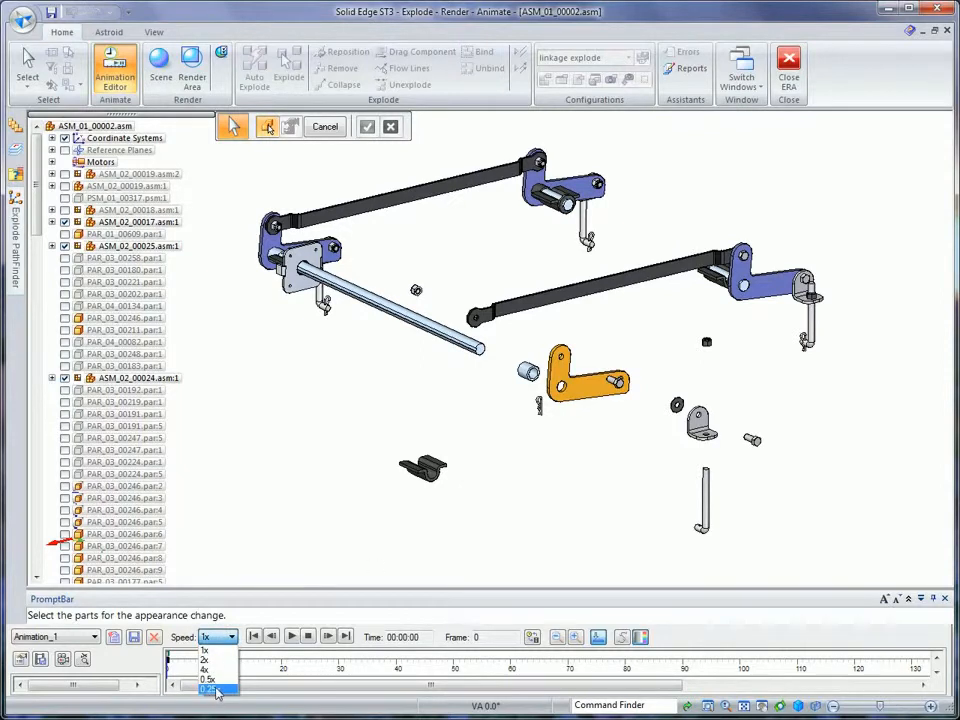
left_click(206, 650)
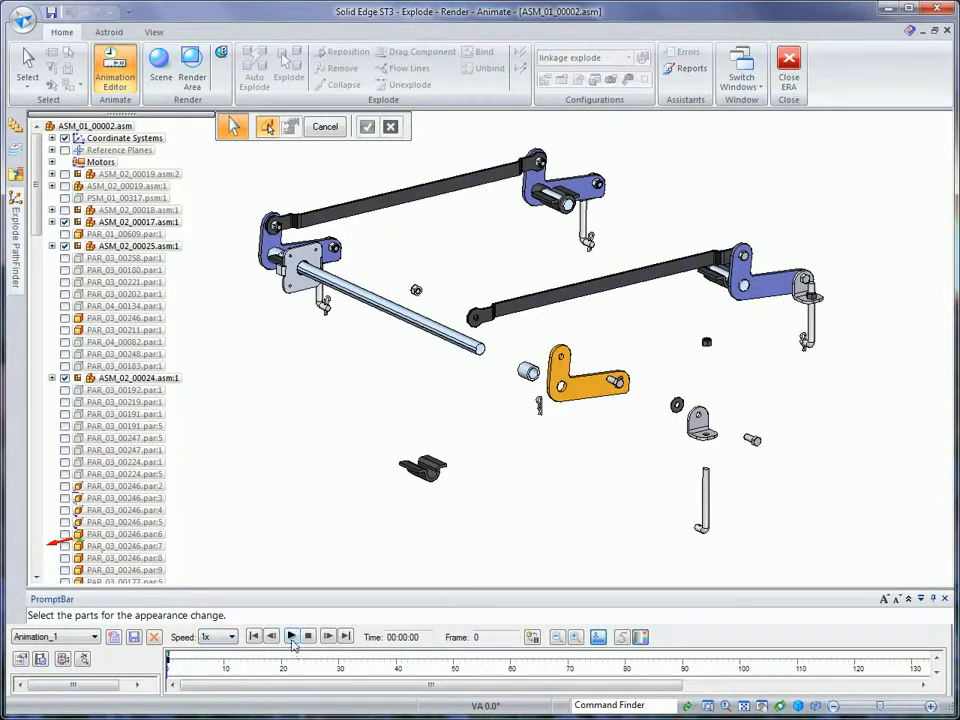
left_click(292, 637)
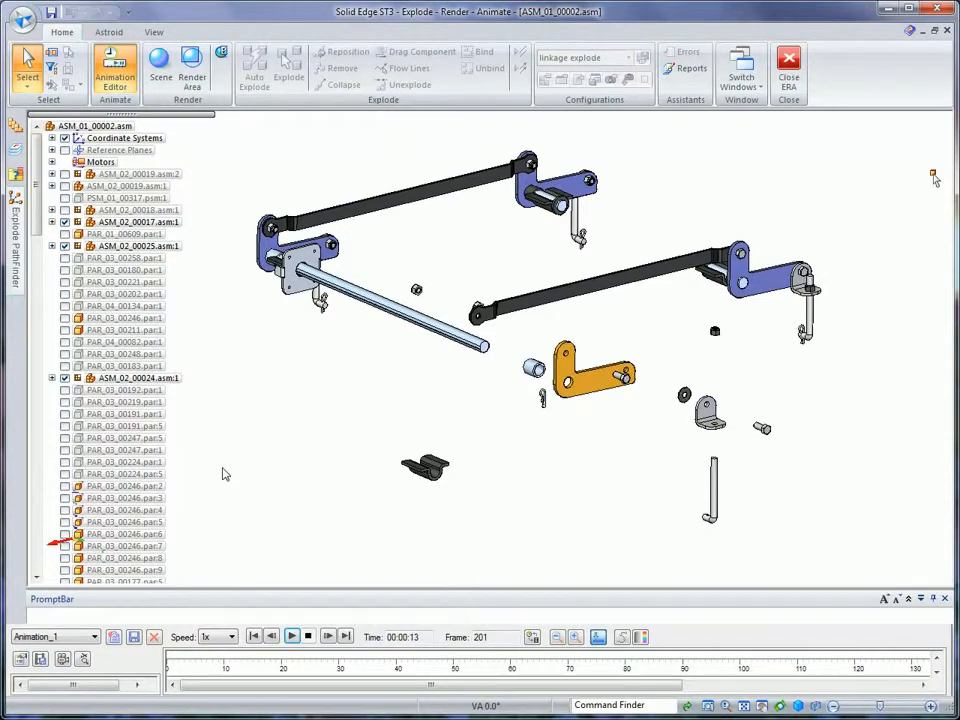
middle_click_drag(225, 474, 855, 221)
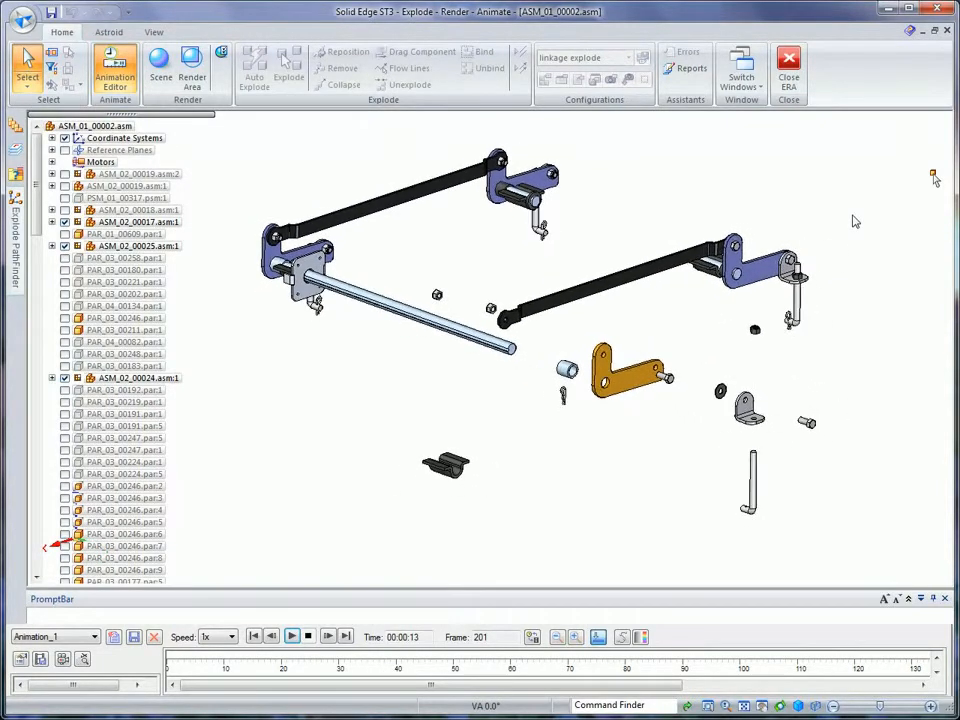
Step: Close the Animation Editor without saving the changes to the current animation
left_click(110, 62)
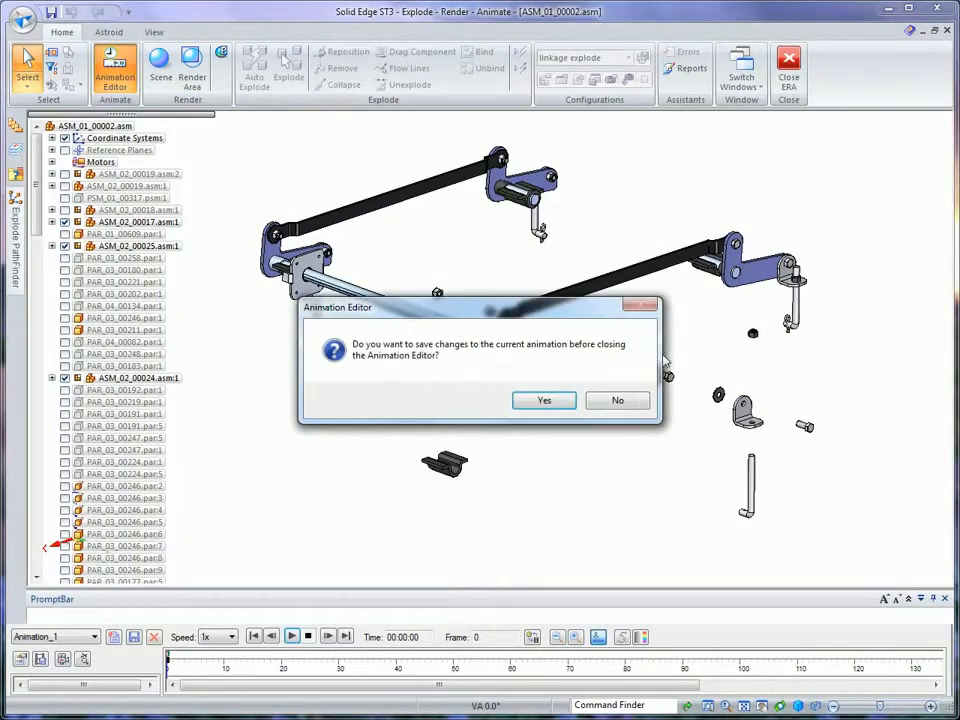
left_click(616, 401)
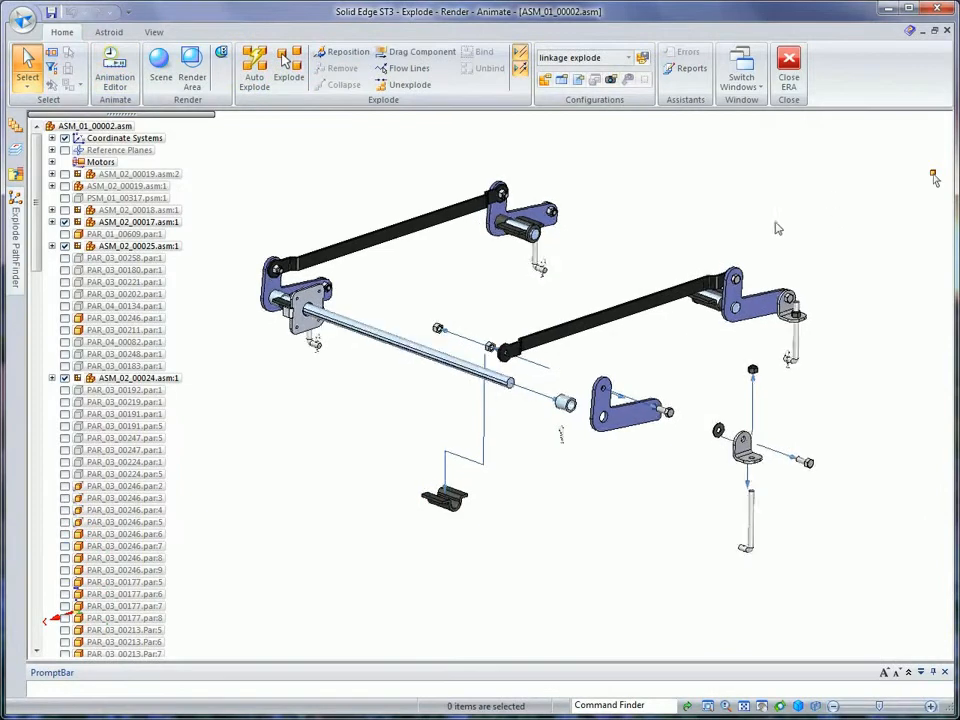
Step: Try to apply the configurations 1-All Parts ON and 2-Moving Linkage together
left_click(628, 58)
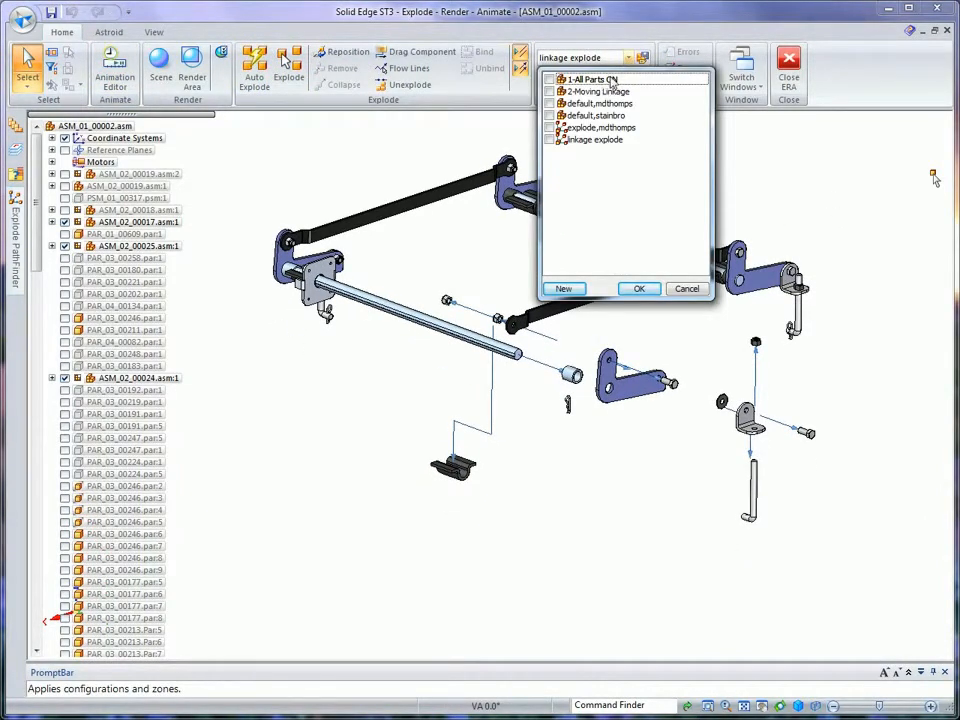
left_click(612, 80)
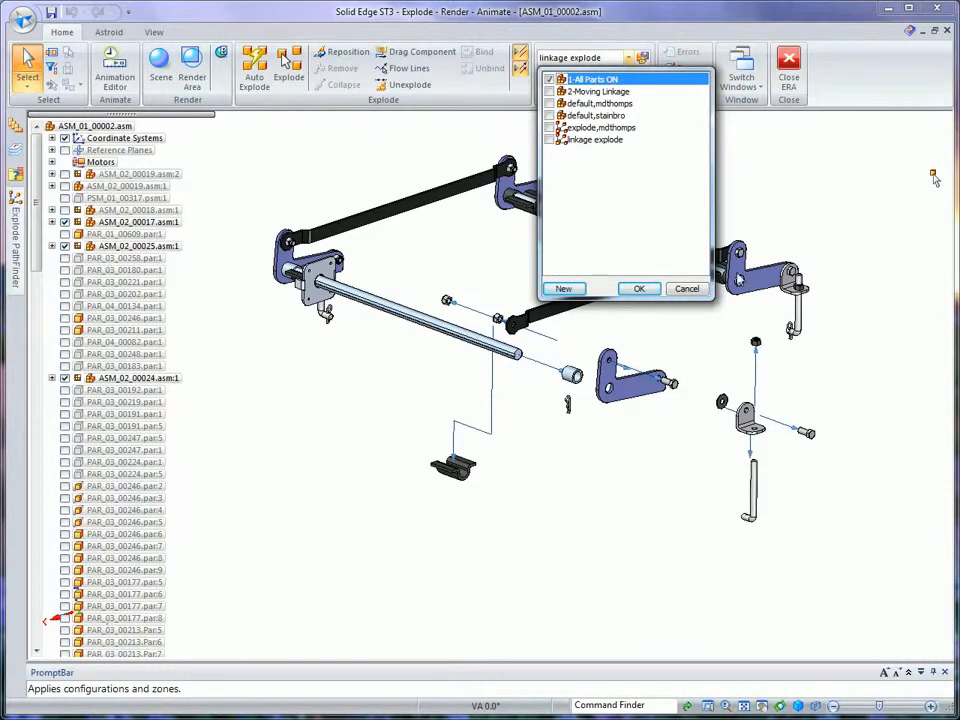
left_click(600, 91)
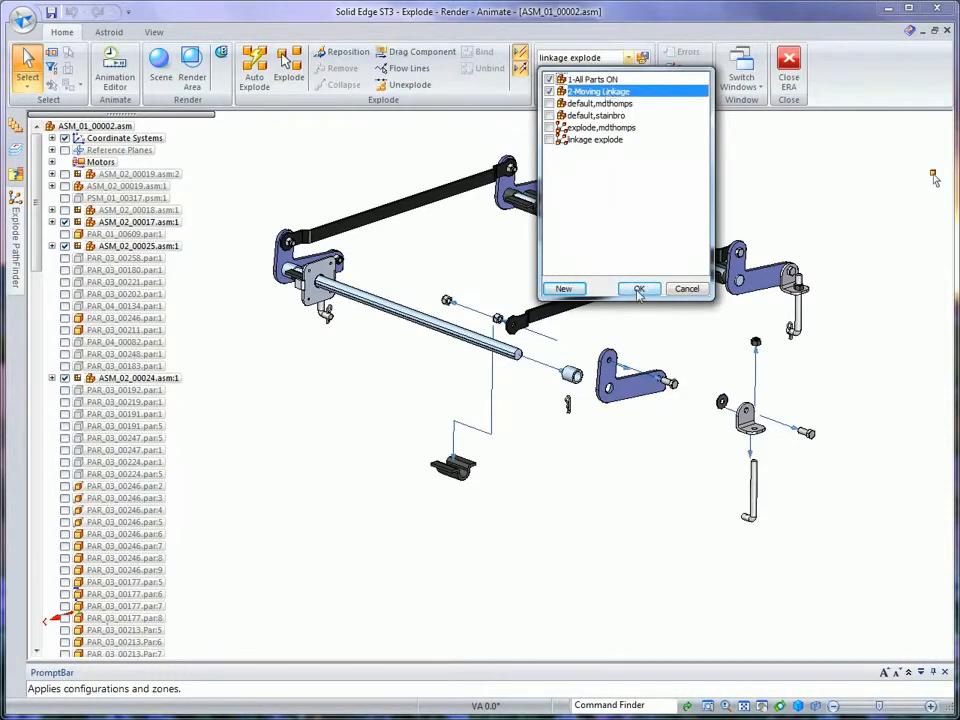
left_click(639, 288)
Step: Apply only the 1-All Parts ON configuration to the mower assembly
left_click(590, 57)
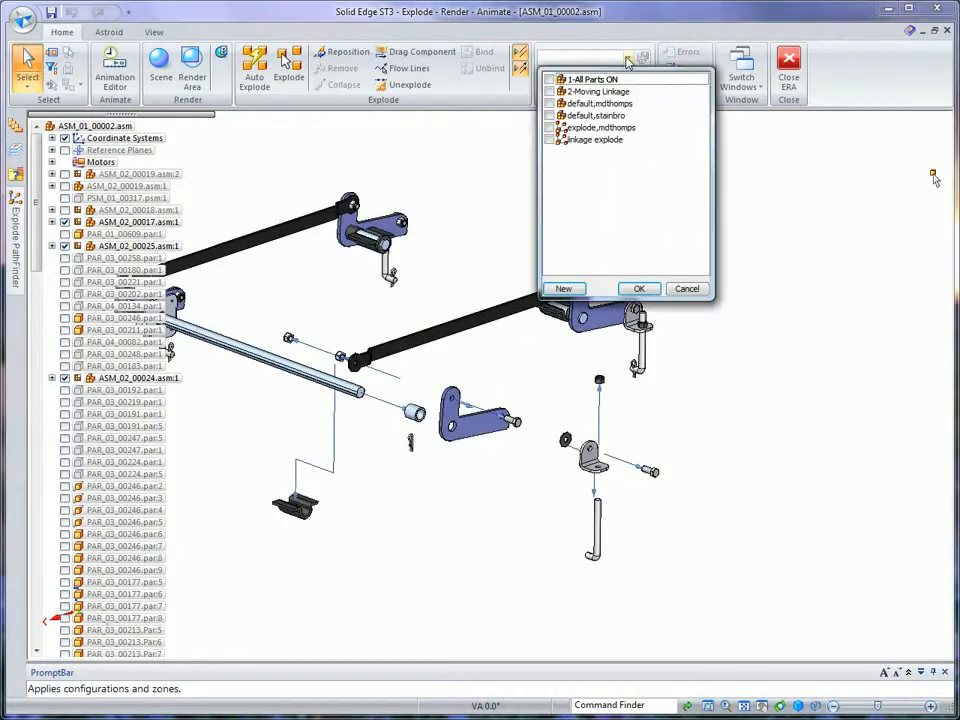
left_click(604, 82)
left_click(639, 289)
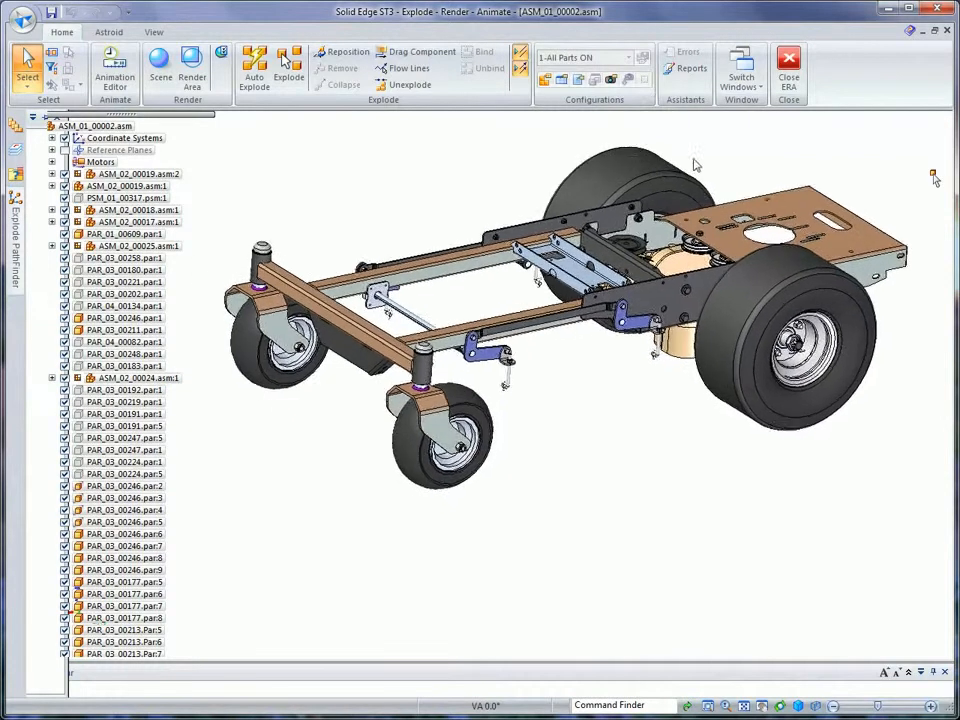
Step: Apply the 2-Moving Linkage configuration and dismiss the Explode PathFinder
left_click(628, 59)
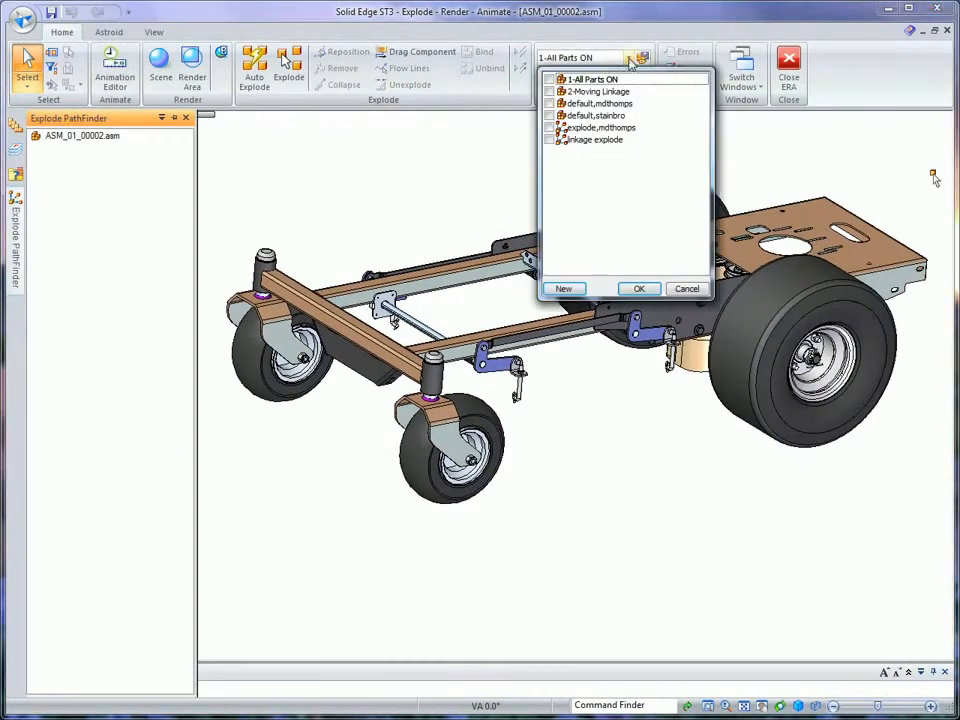
left_click(614, 92)
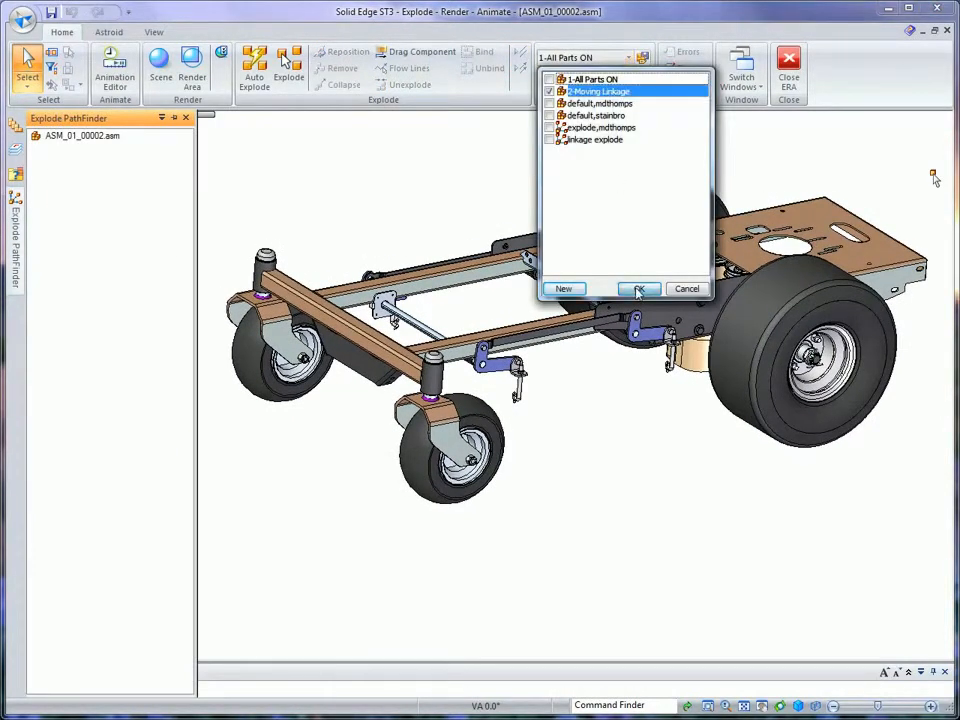
left_click(639, 289)
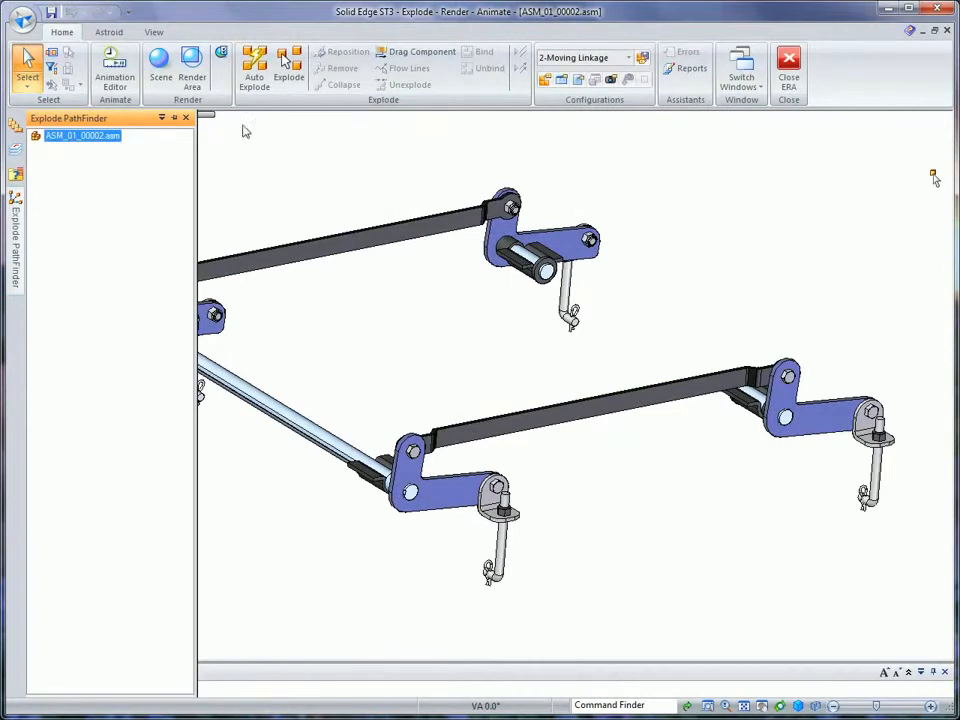
left_click(174, 118)
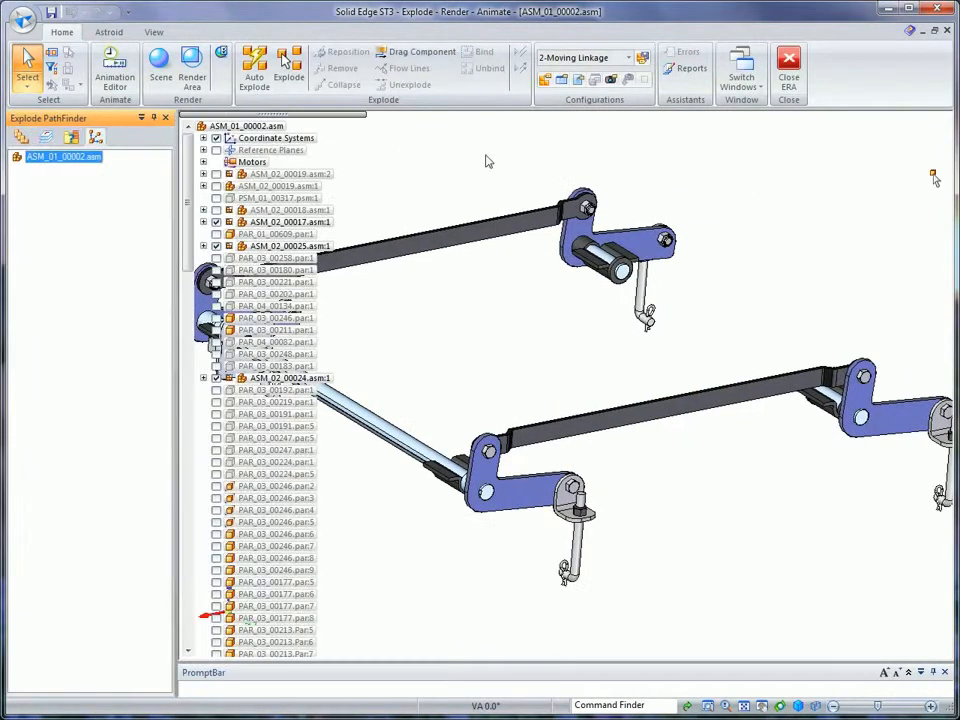
left_click(165, 118)
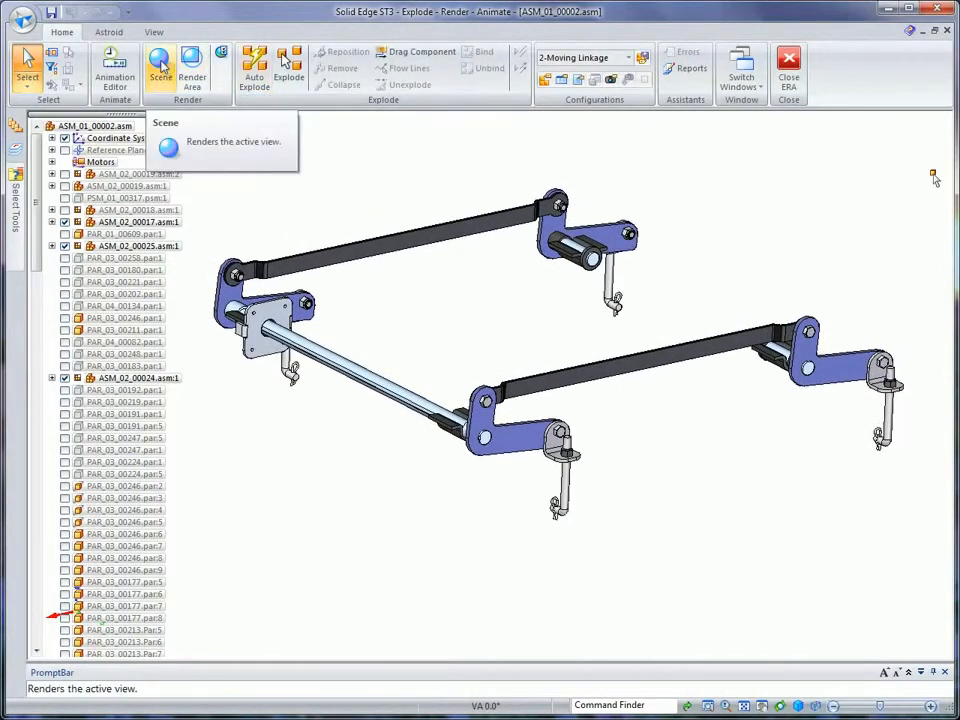
Step: Render the moving linkage scene, let the Session entities pane hide automatically, and render the enlarged view again
left_click(161, 64)
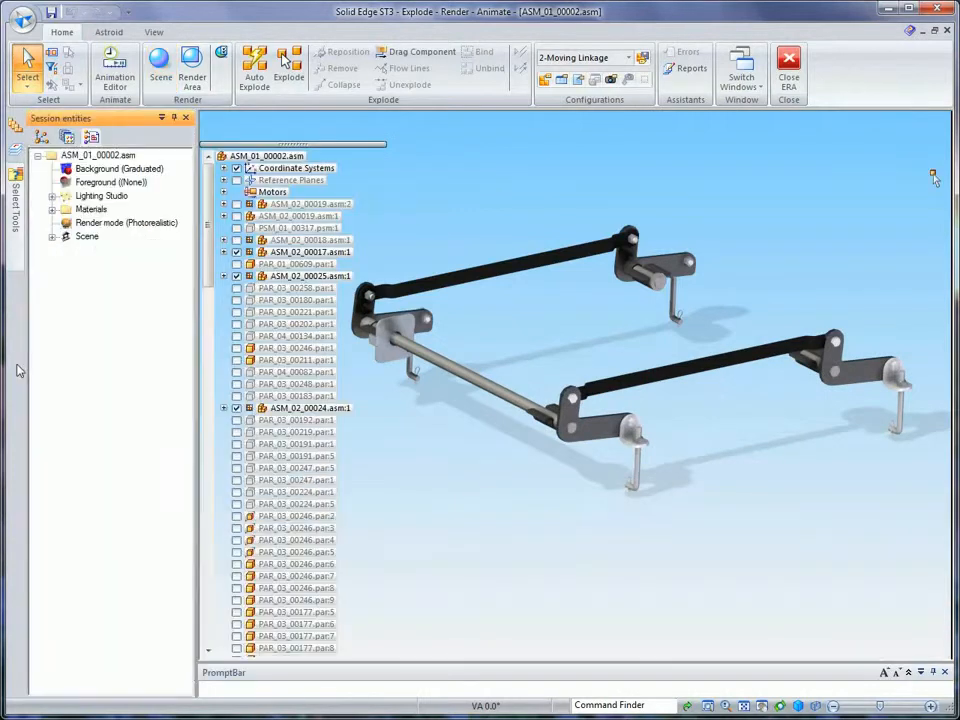
left_click(174, 120)
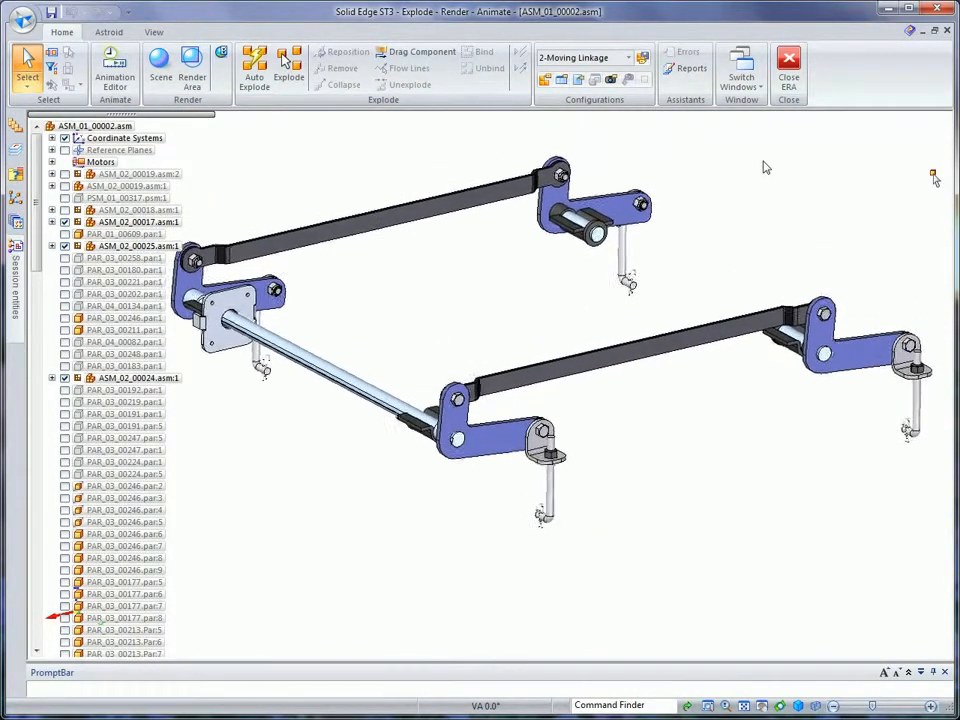
left_click(160, 68)
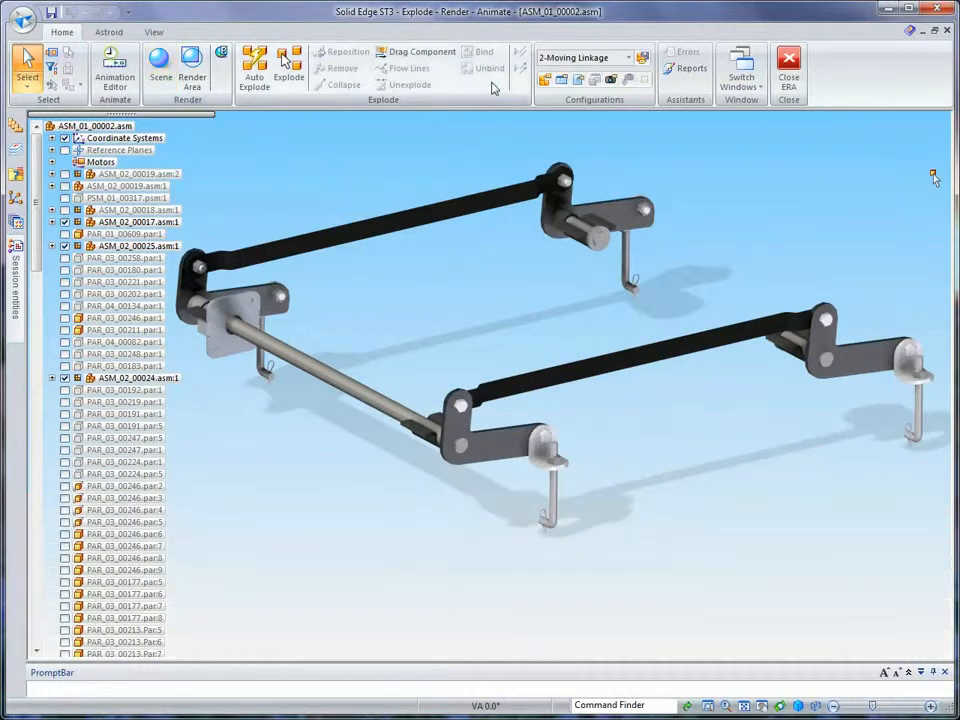
Step: Edit the graduated render background and set its top color to white
left_click(17, 292)
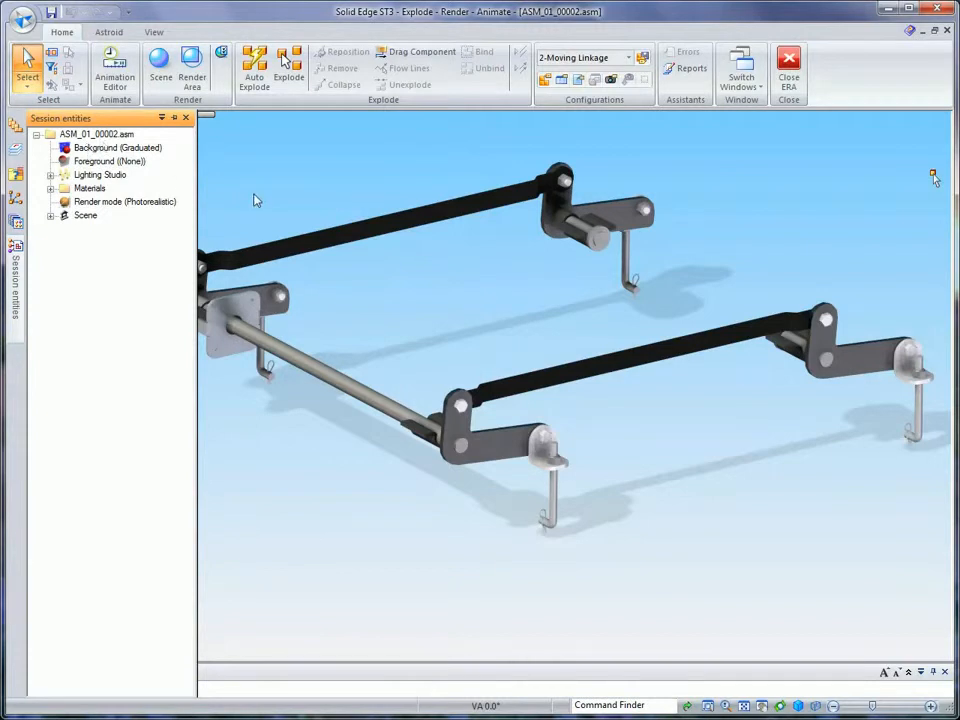
right_click(107, 151)
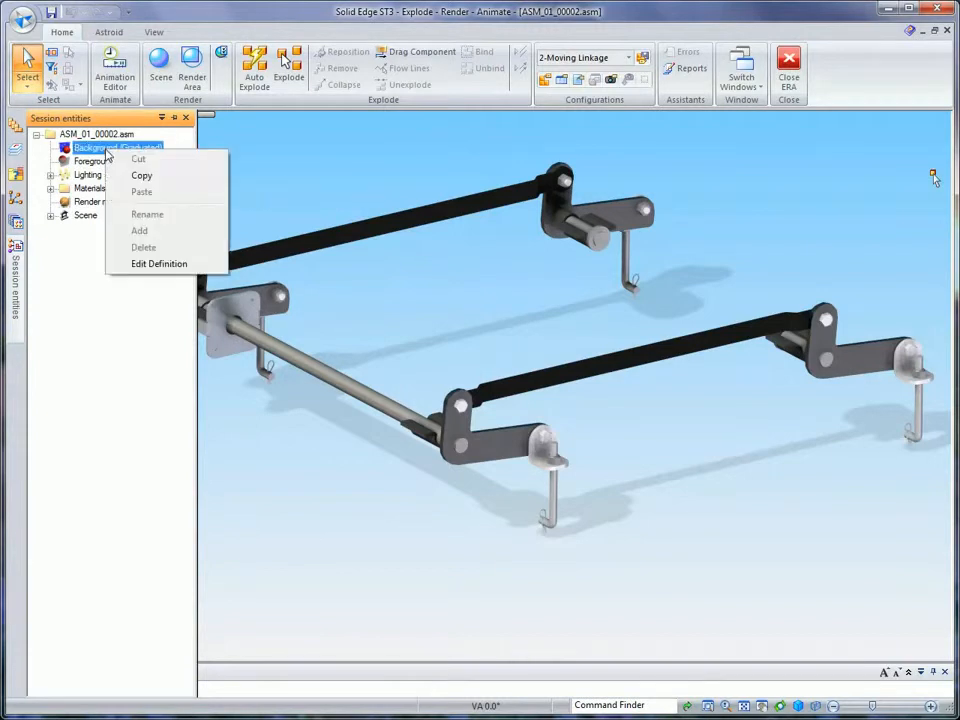
left_click(150, 265)
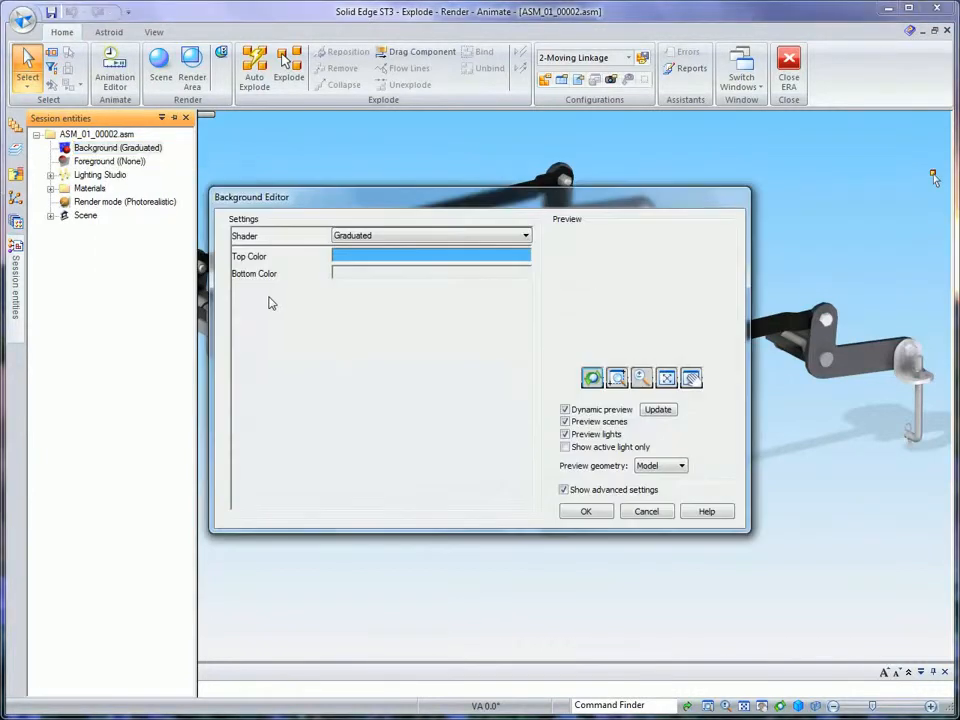
left_click(508, 261)
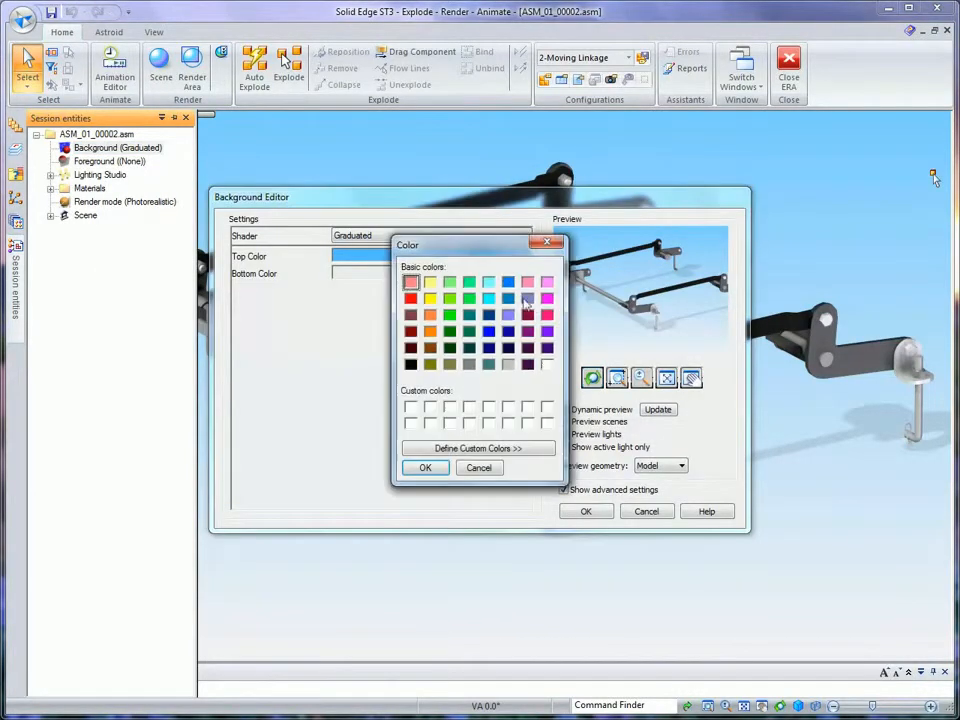
left_click(425, 469)
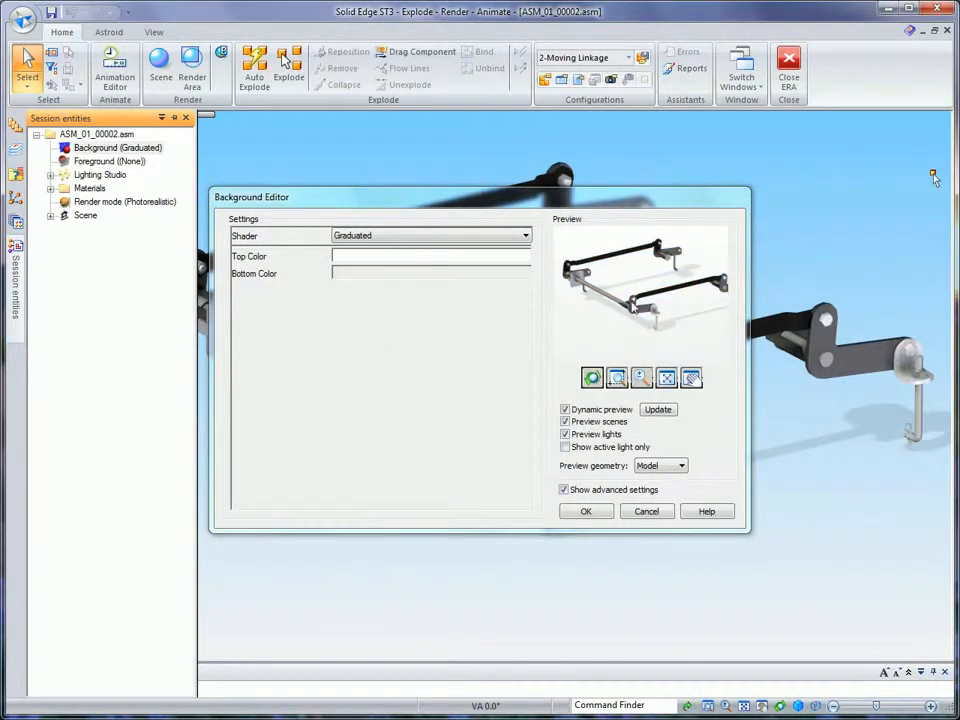
left_click(586, 511)
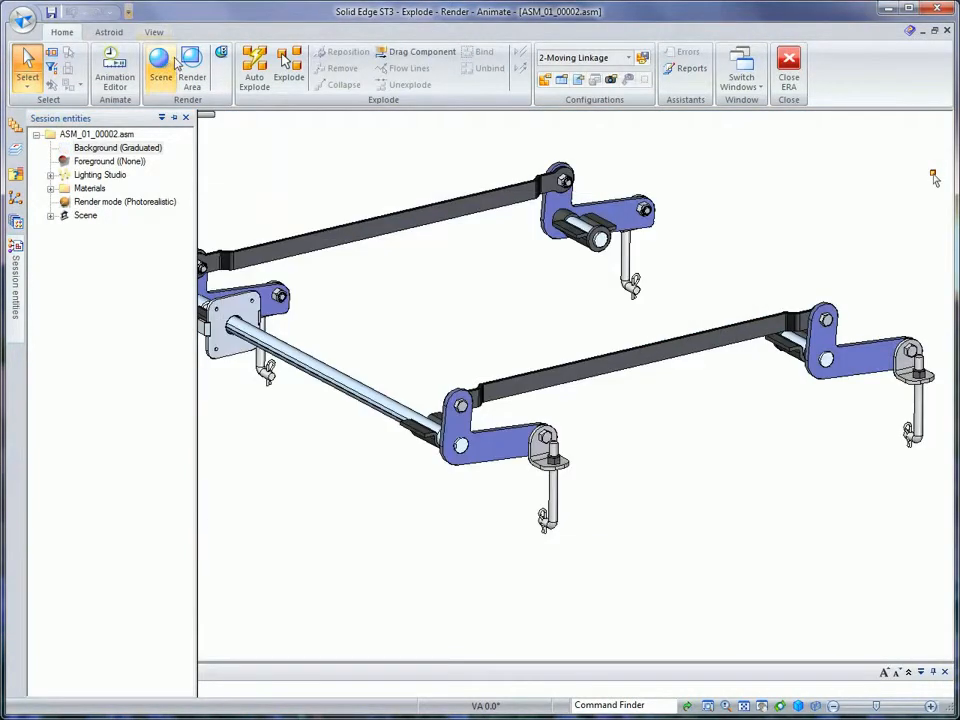
Step: Render the scene with the edited background and bring up the Session entities tree again
left_click(163, 67)
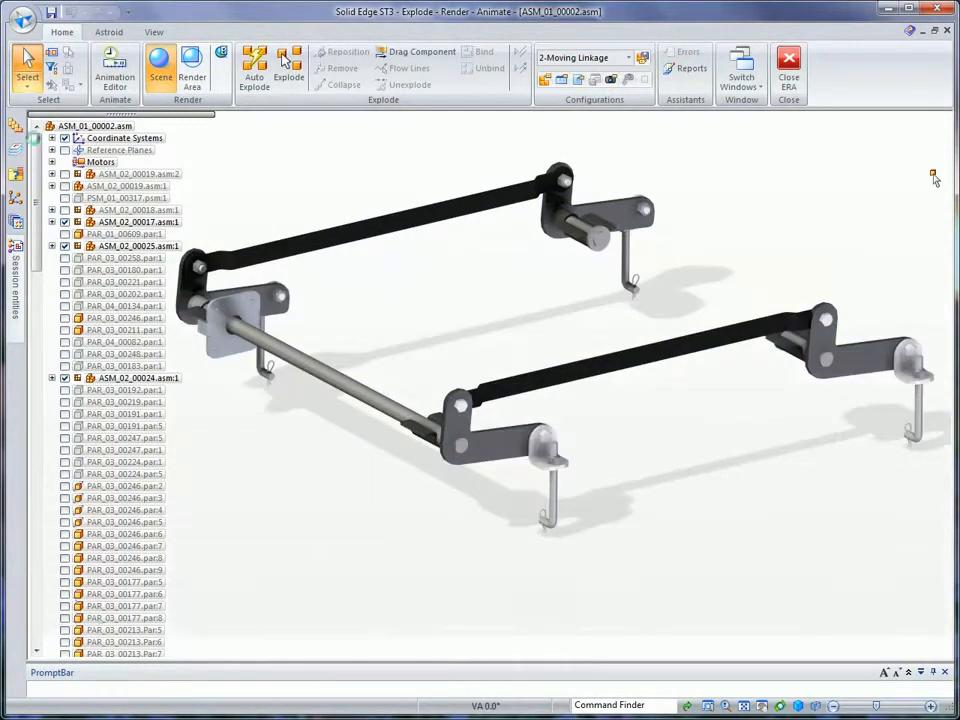
left_click(20, 252)
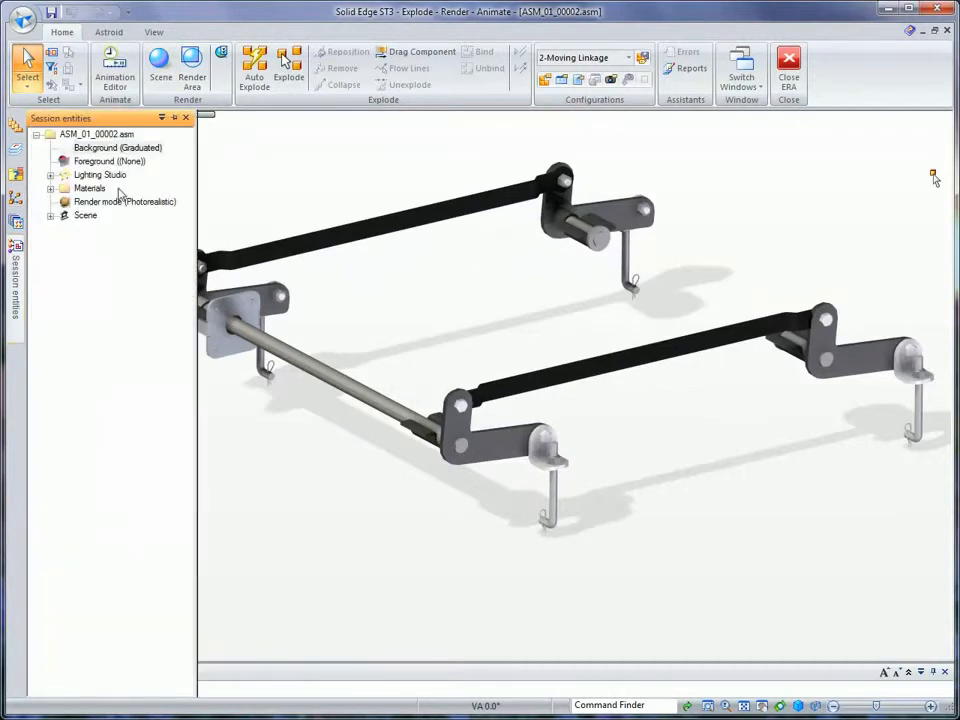
Step: Review the session's materials and apply the predefined High-Contrast light studio Left spot with back to the scene
left_click(51, 189)
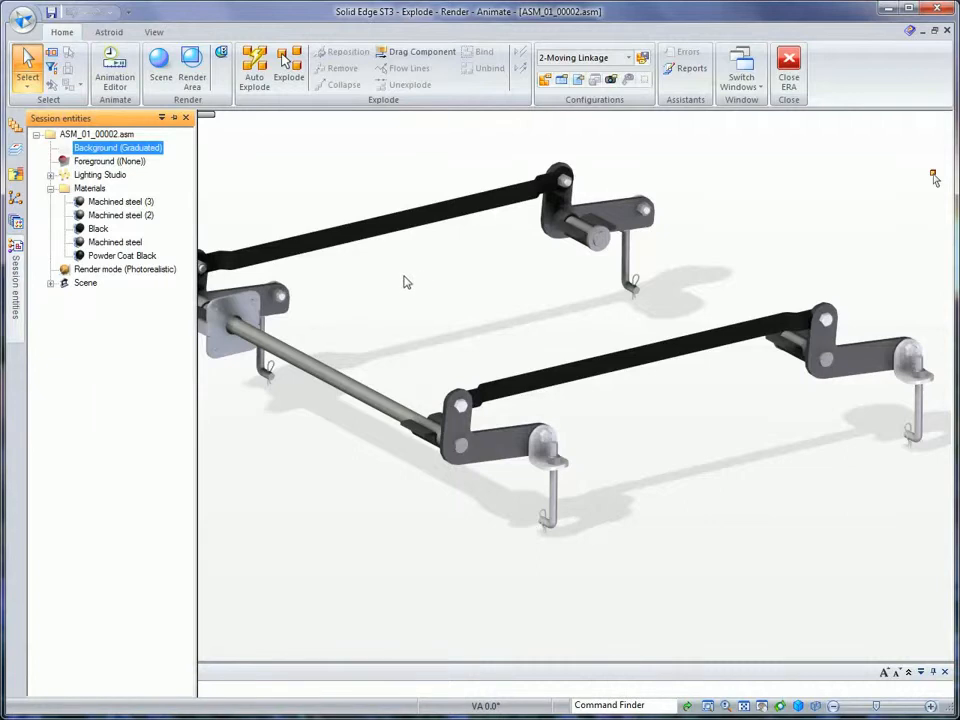
left_click(51, 189)
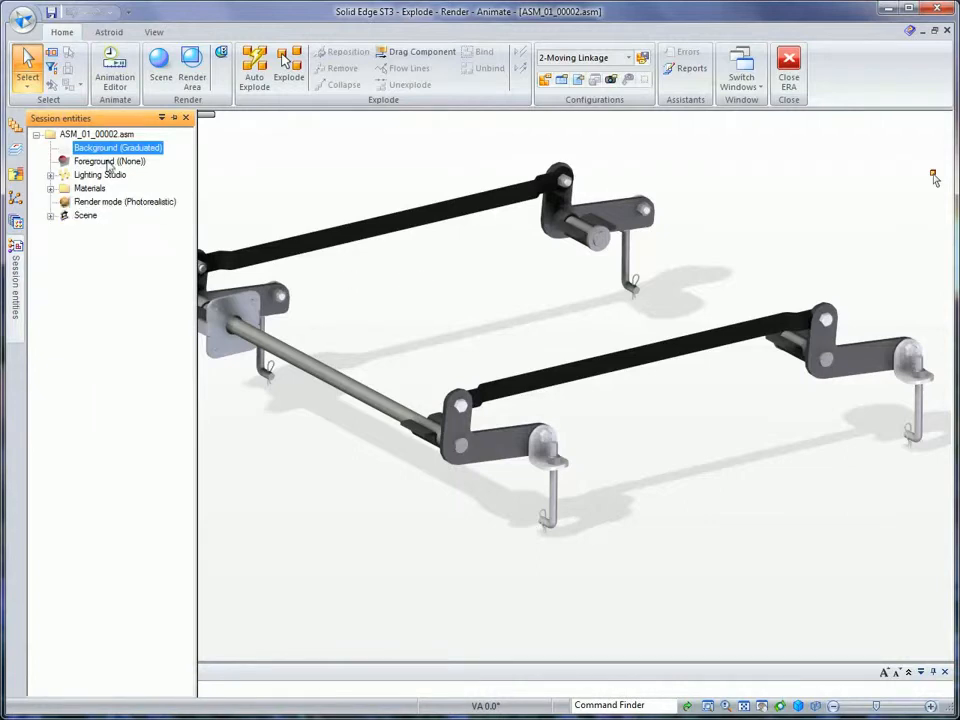
left_click(16, 222)
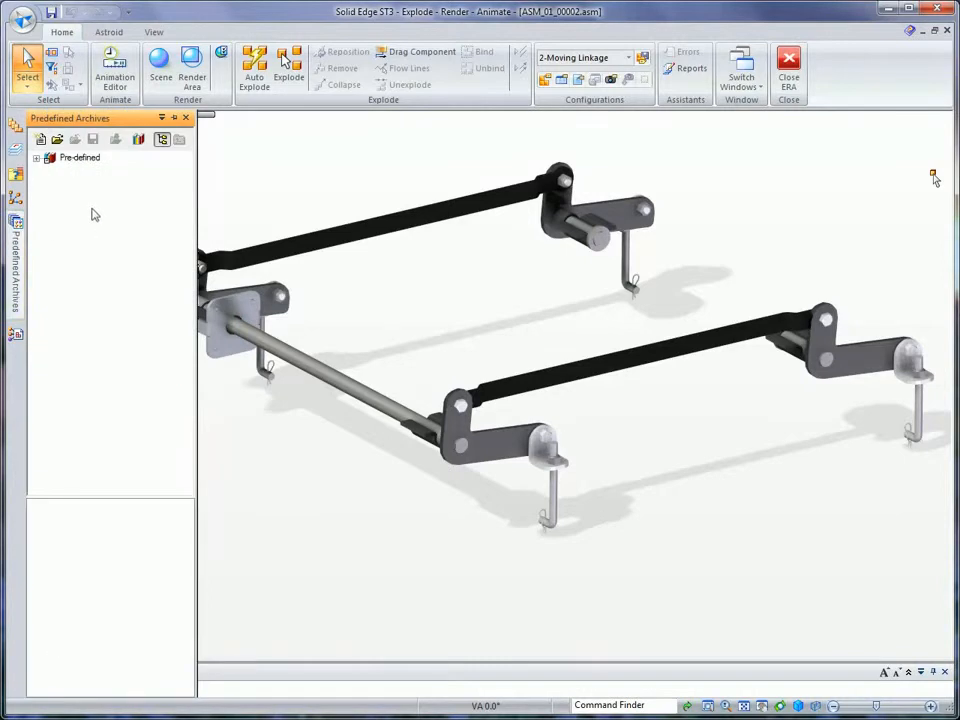
left_click(37, 159)
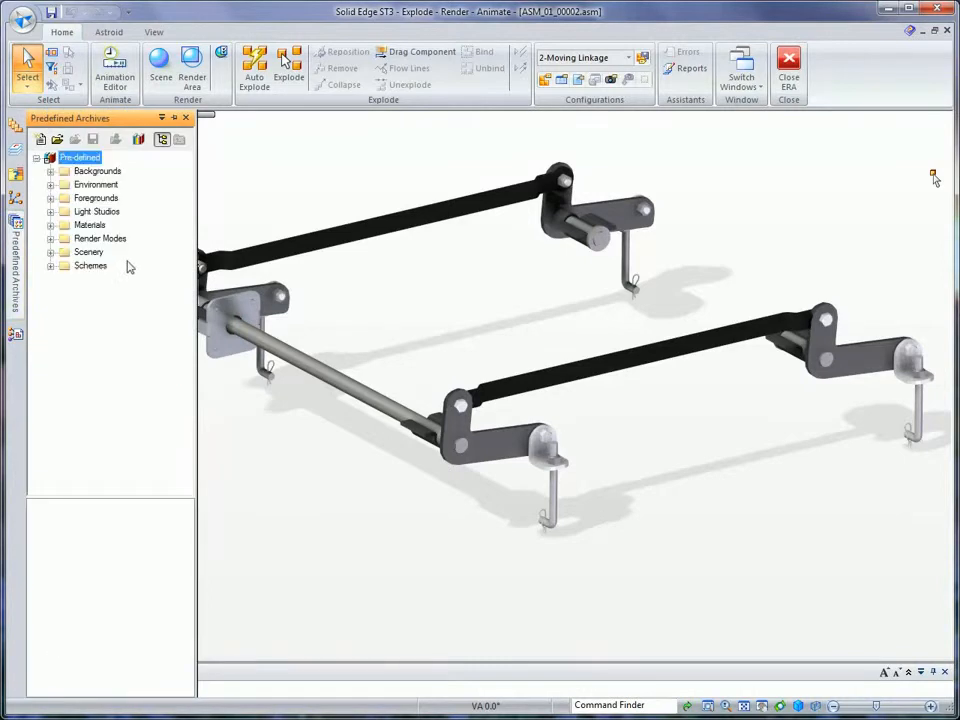
left_click(51, 212)
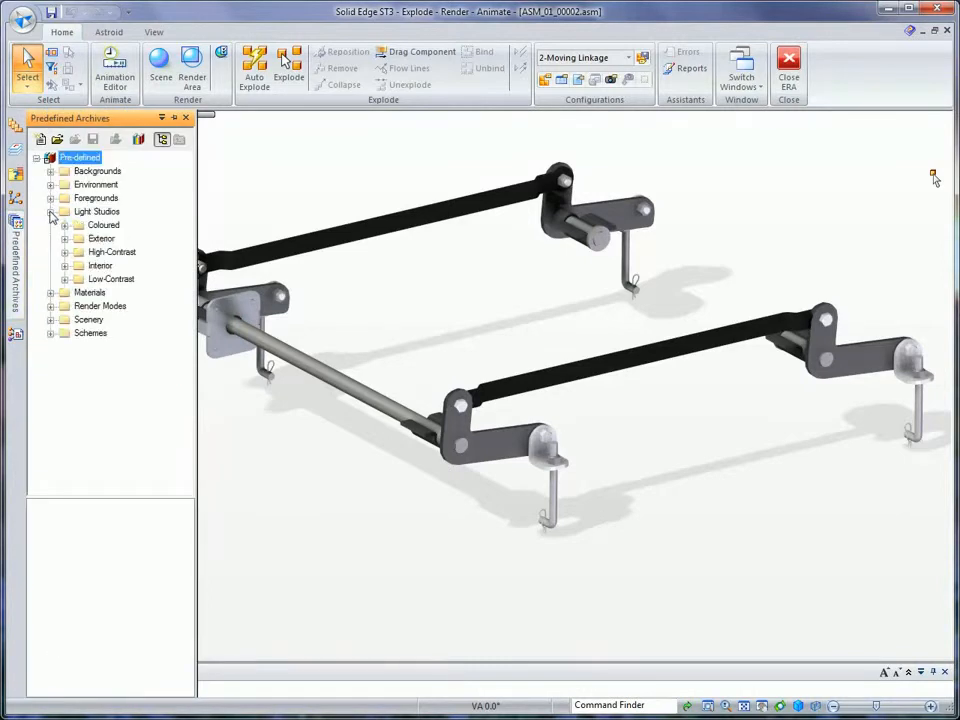
left_click(65, 252)
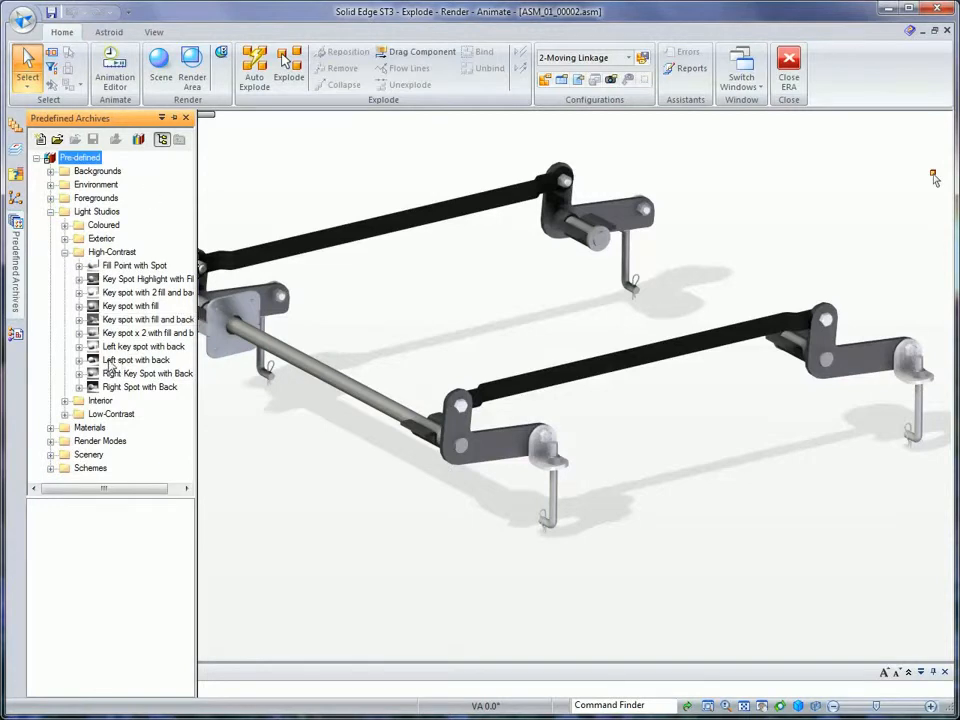
left_click(106, 362)
left_click_drag(106, 362, 470, 262)
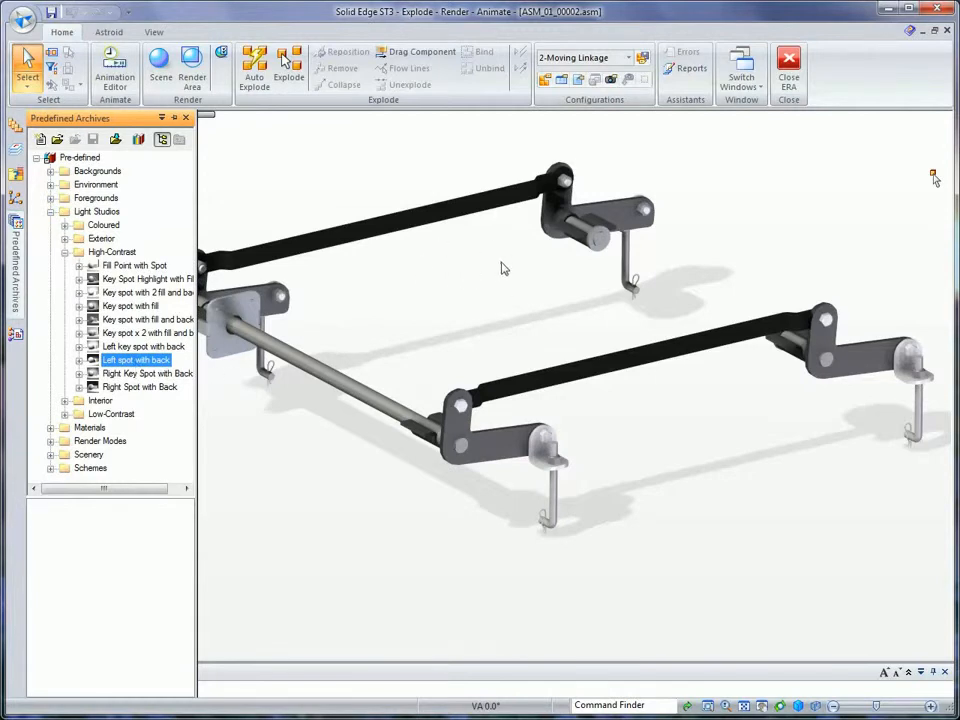
Step: Apply the predefined Chrome plate metal material to all occurrences of the linkage's L-shaped lever arm
left_click(50, 211)
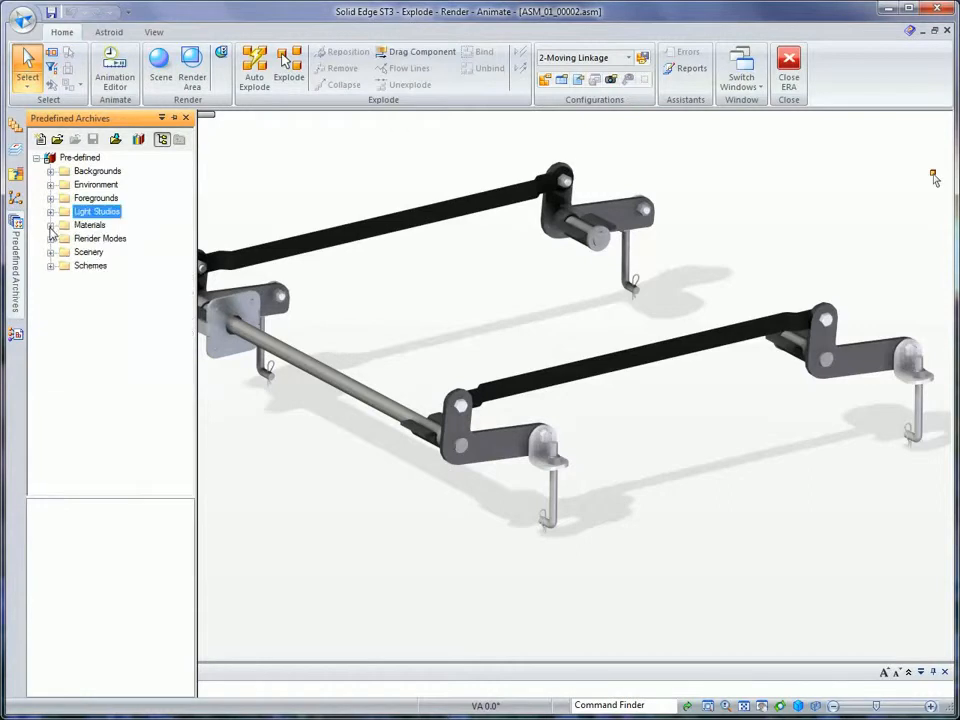
left_click(50, 225)
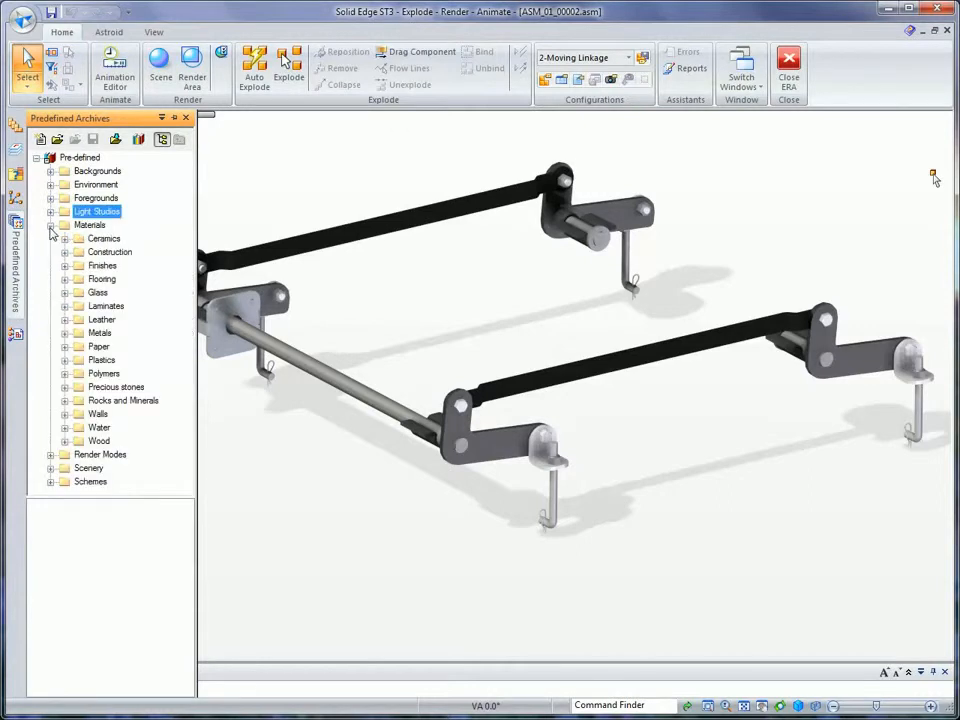
left_click(65, 334)
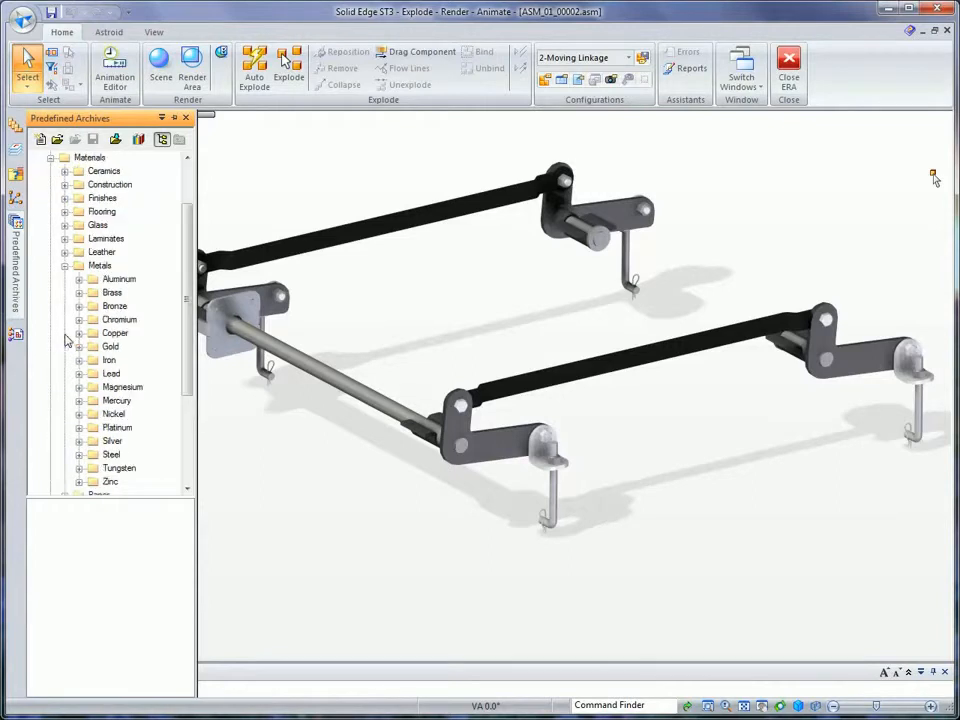
left_click(79, 319)
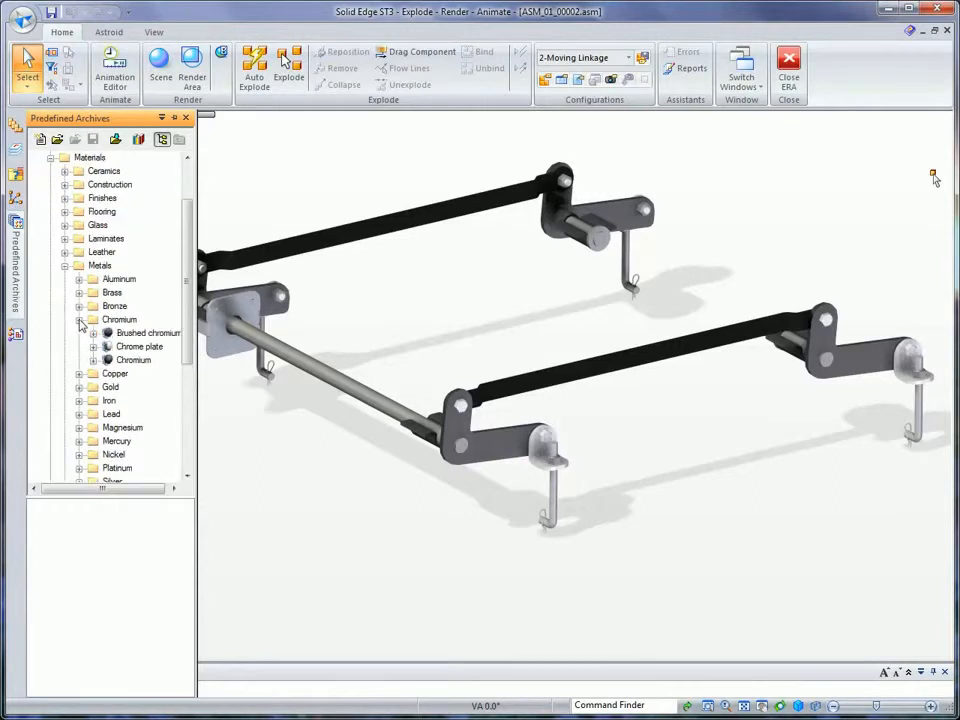
left_click(140, 346)
left_click_drag(128, 352, 503, 450)
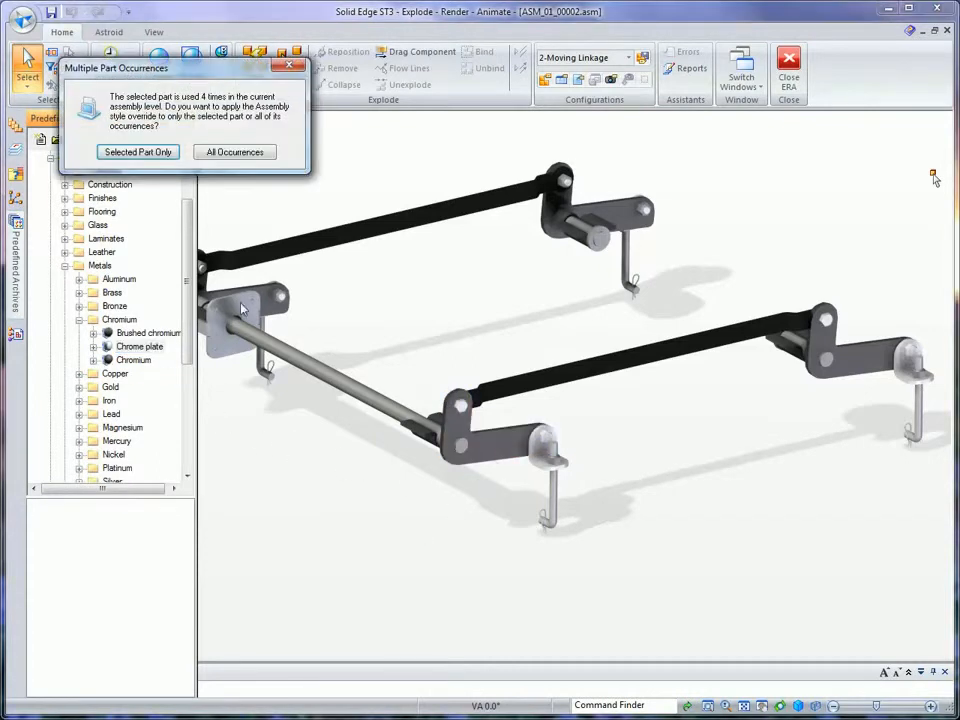
left_click(236, 152)
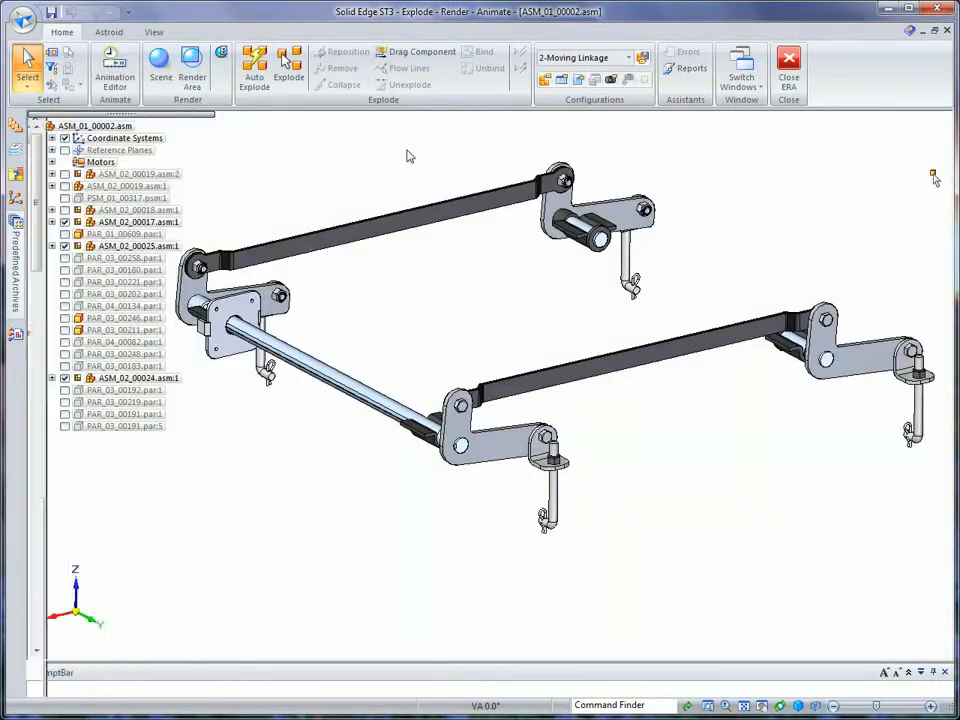
Step: Apply the Antique brass metal material to all occurrences of the long flat connecting bar
mouse_move(16, 249)
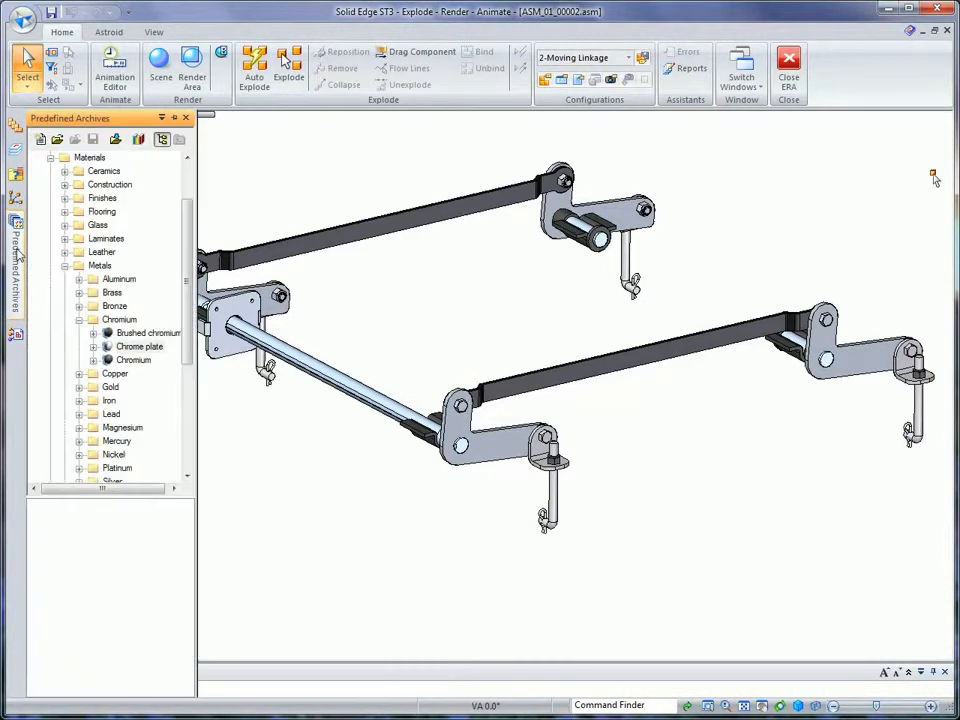
left_click(79, 320)
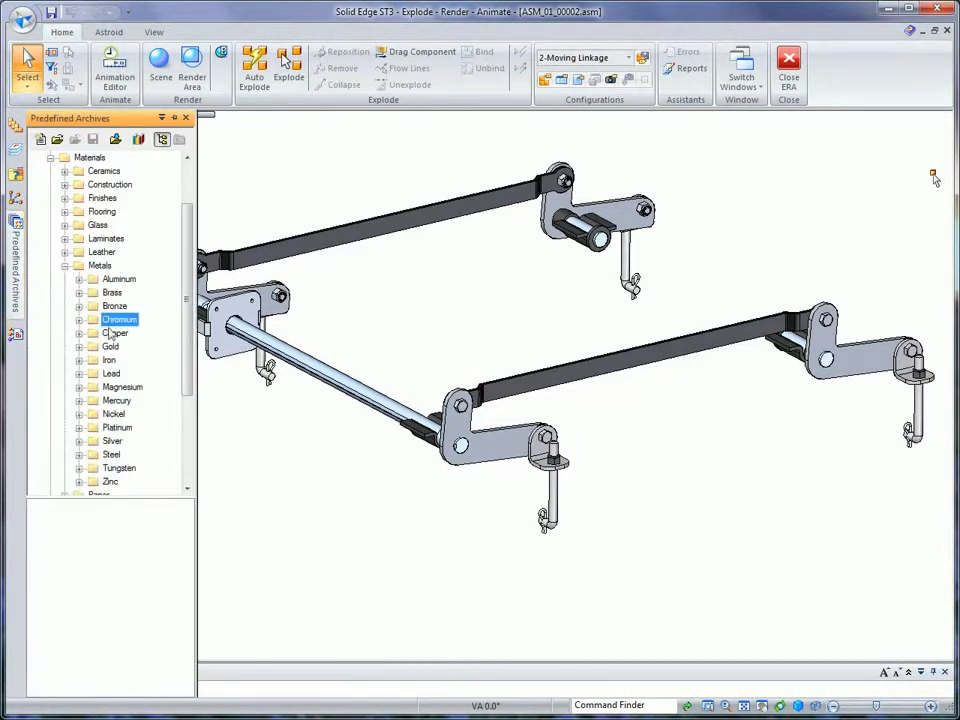
left_click(79, 293)
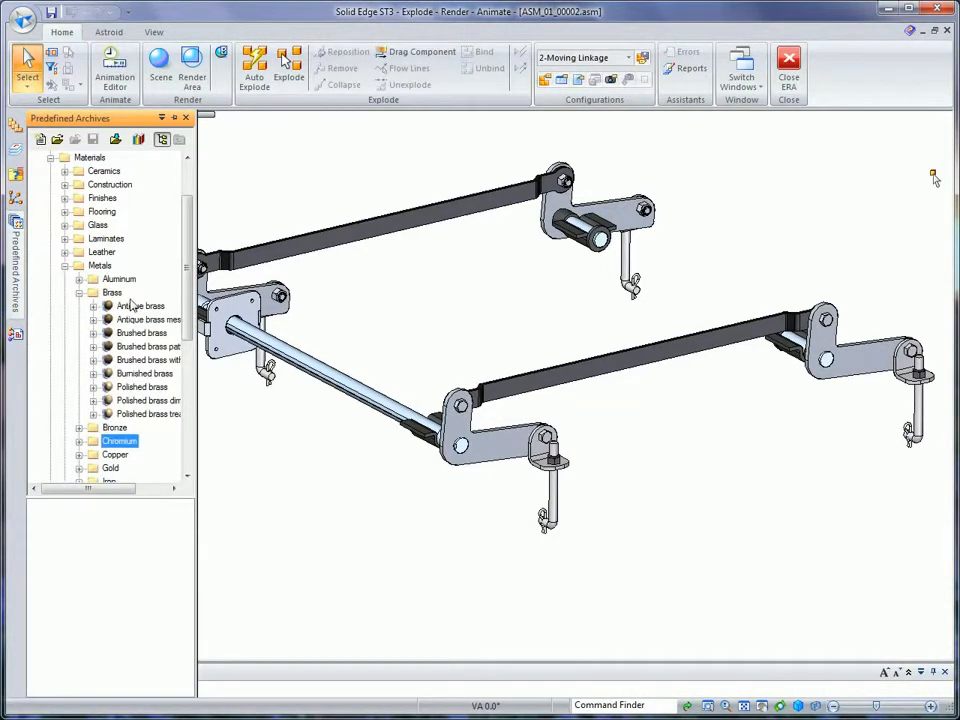
left_click(135, 306)
left_click_drag(131, 312, 614, 368)
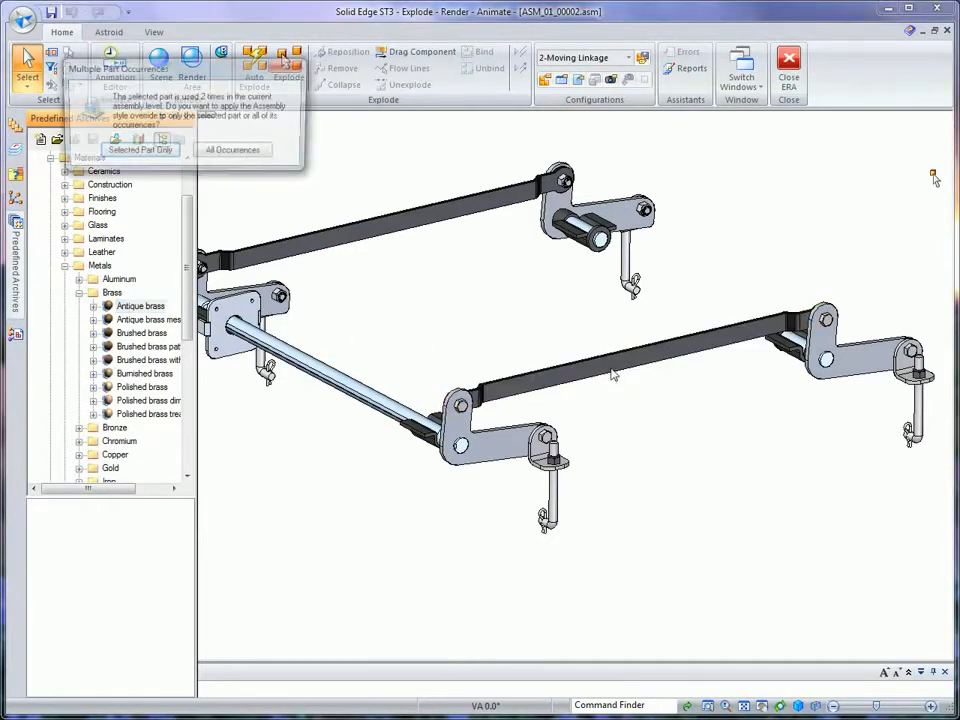
left_click(236, 152)
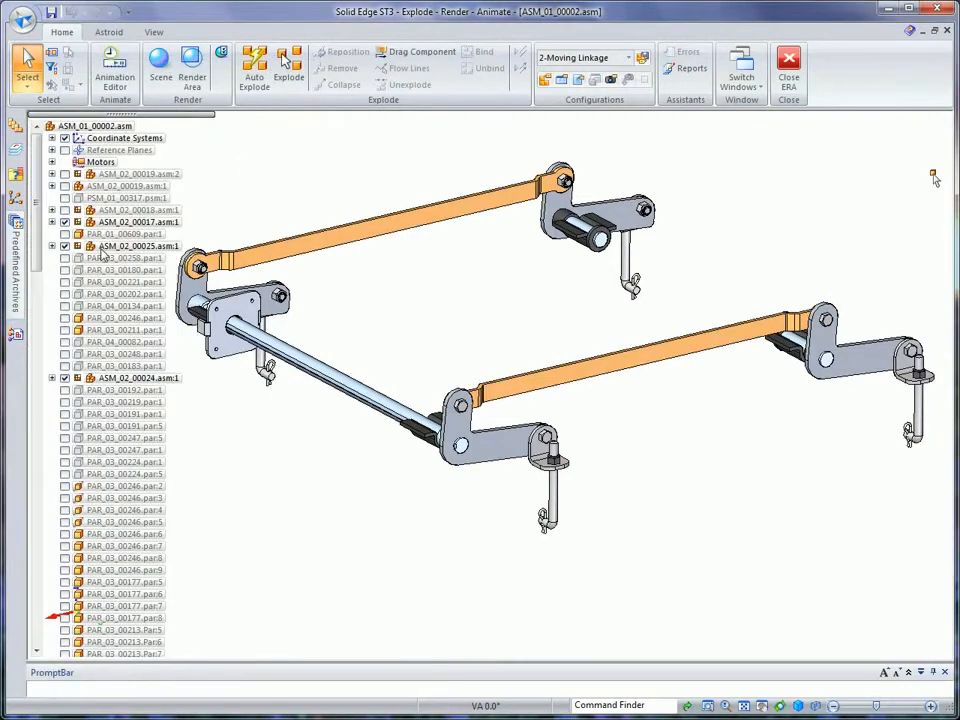
Step: Apply the Black (Flat) paint finish to all occurrences of the bent hanger rod
mouse_move(15, 218)
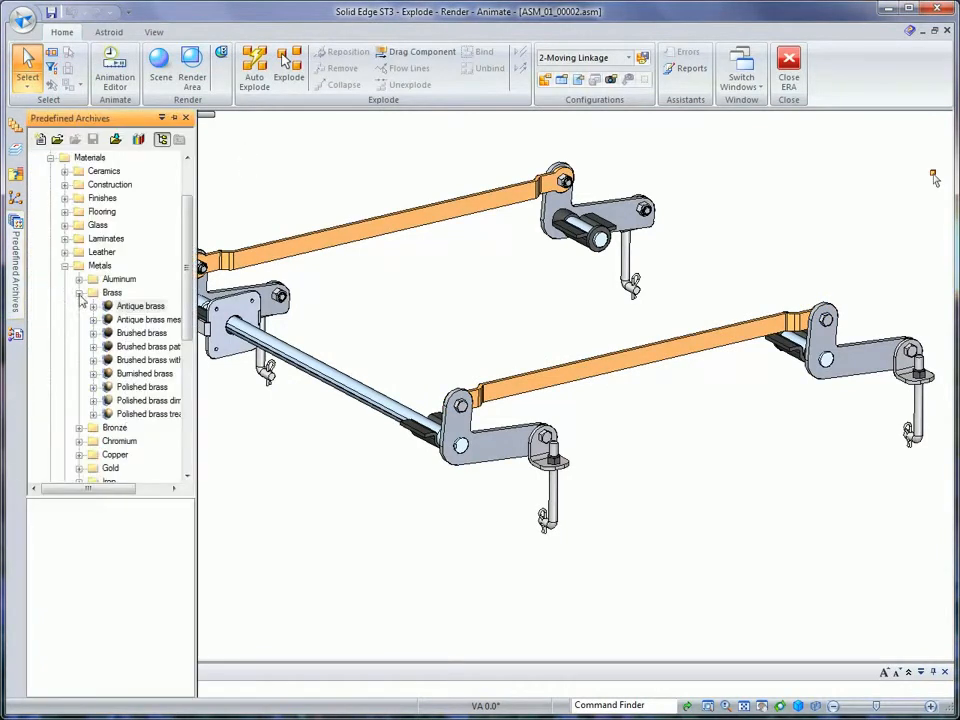
left_click(80, 293)
left_click(65, 266)
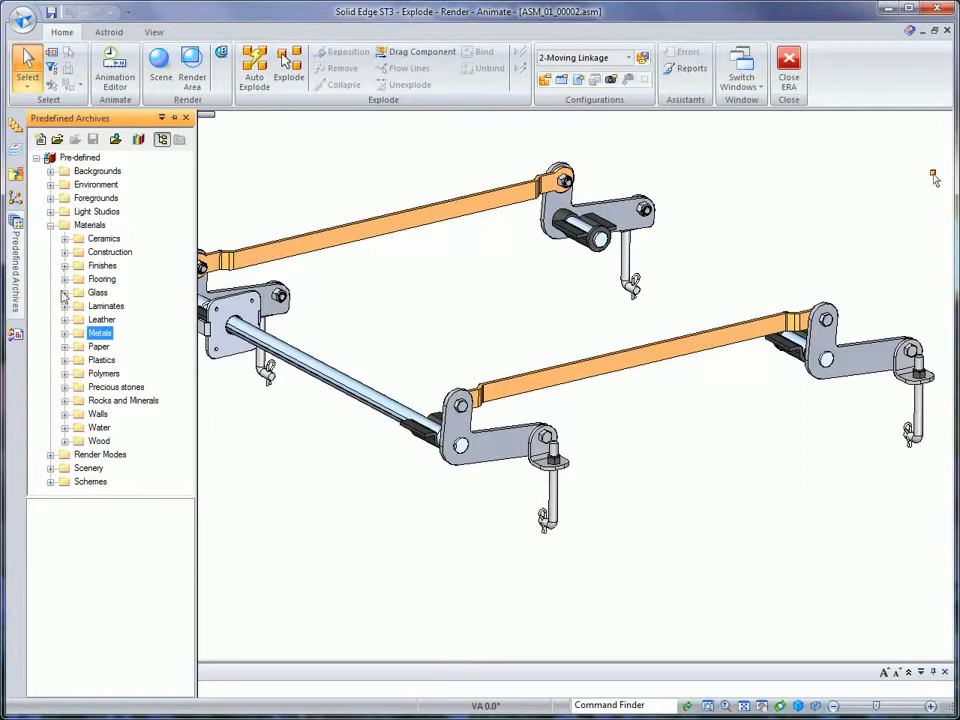
left_click(65, 266)
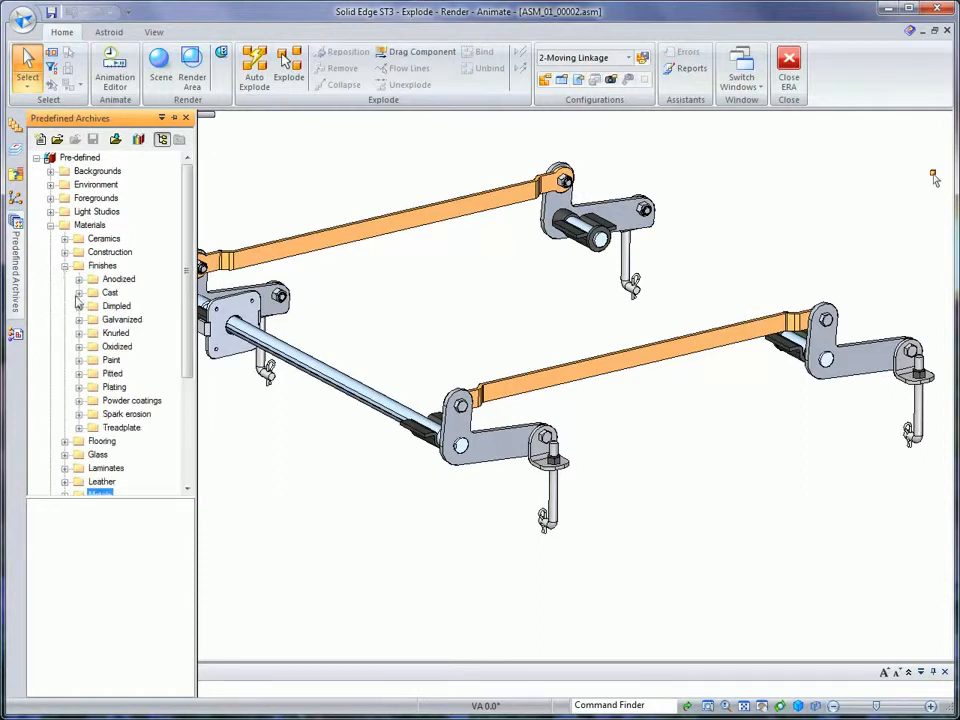
left_click(79, 360)
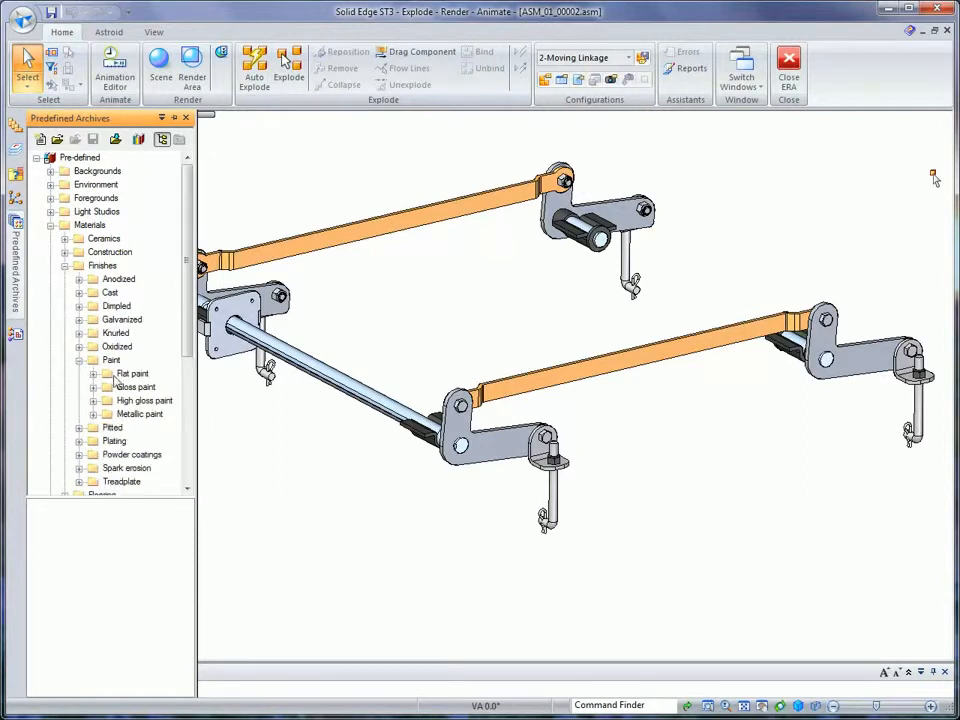
left_click(93, 374)
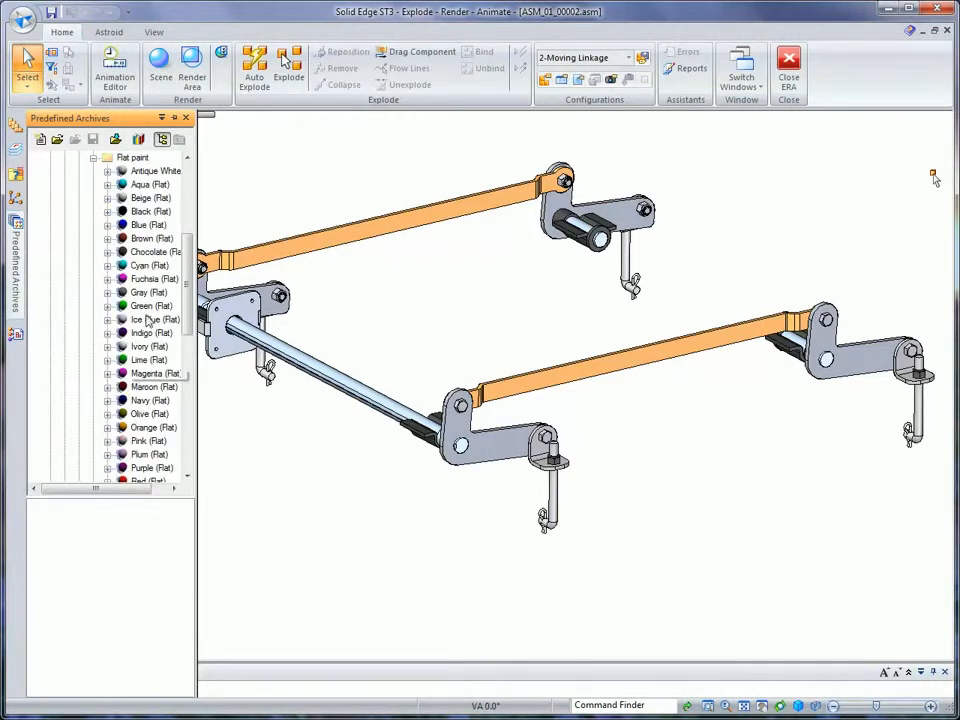
left_click_drag(146, 212, 551, 517)
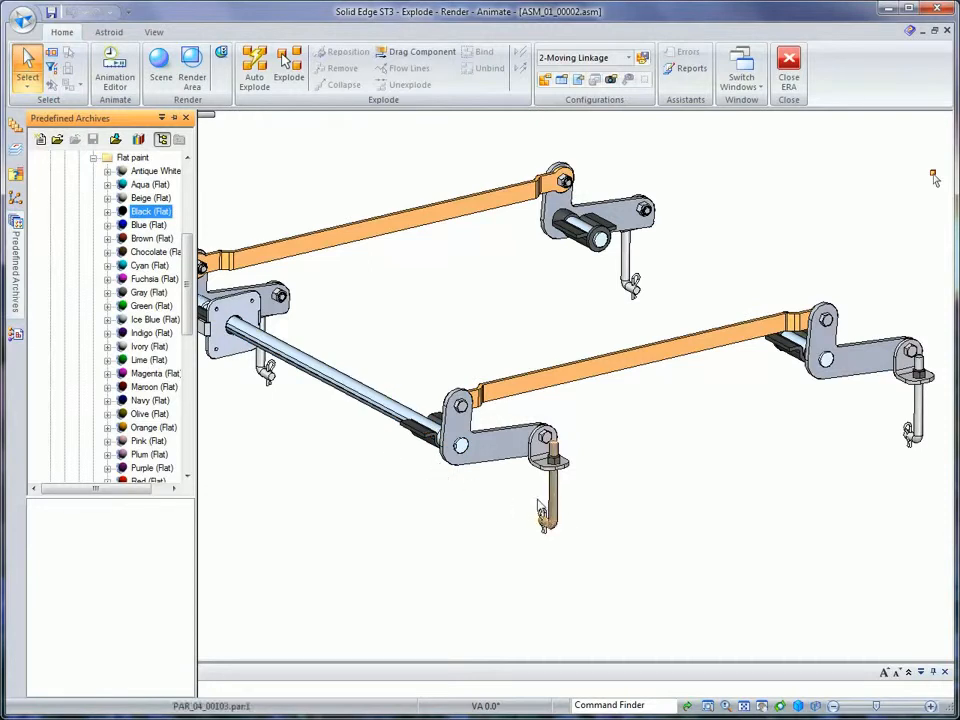
left_click_drag(137, 213, 554, 492)
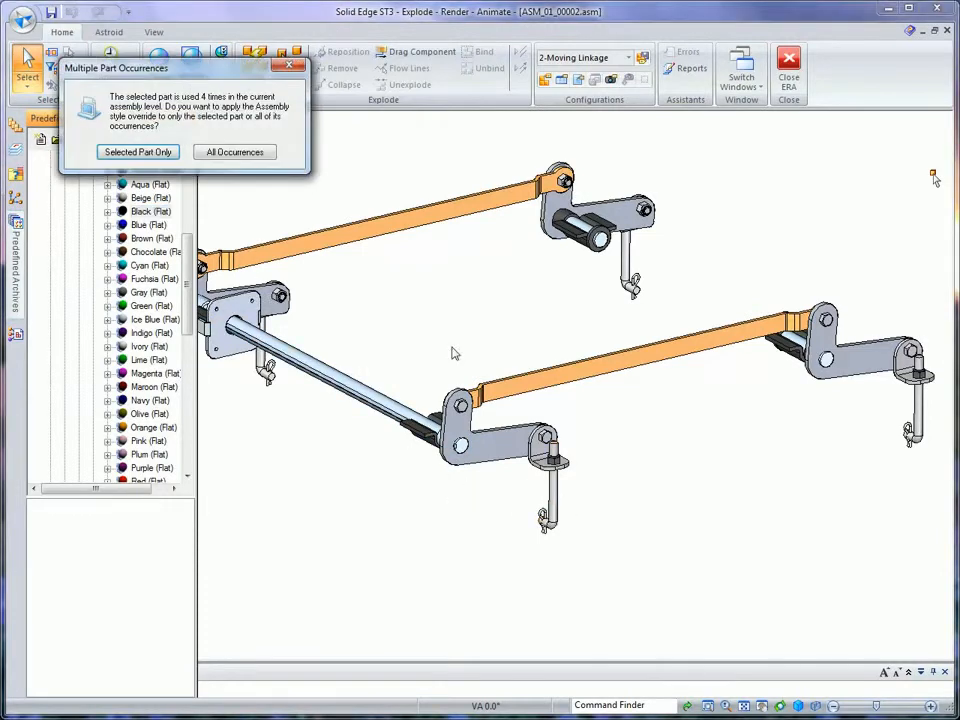
left_click(236, 154)
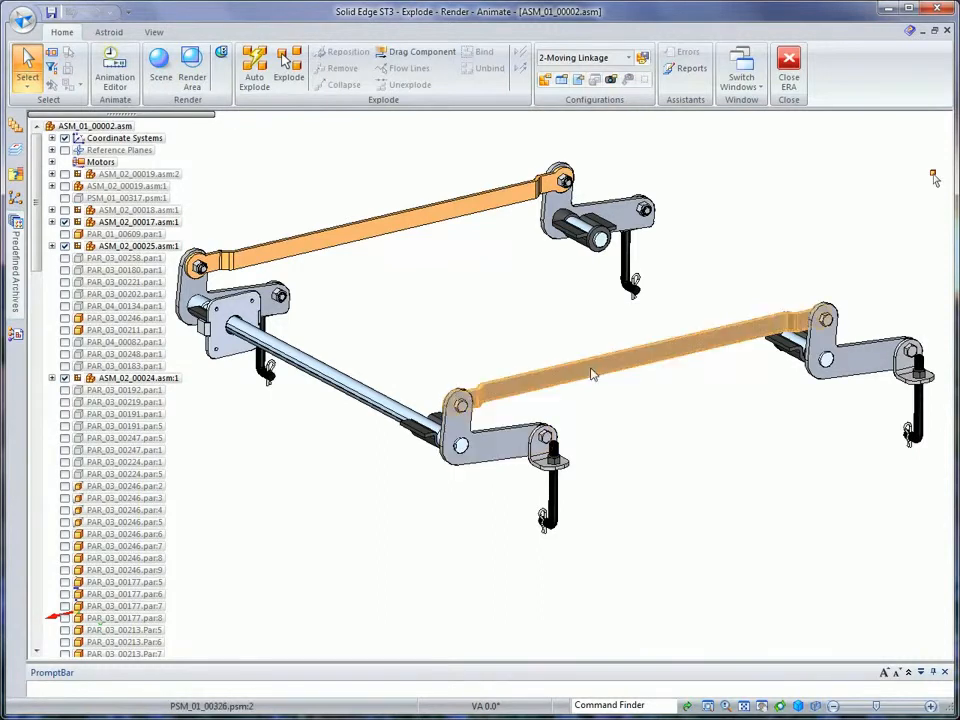
Step: Render the linkage with its new lighting and materials, both close up on a lever arm with its hanger rod and as a whole
middle_click_drag(595, 217, 295, 169)
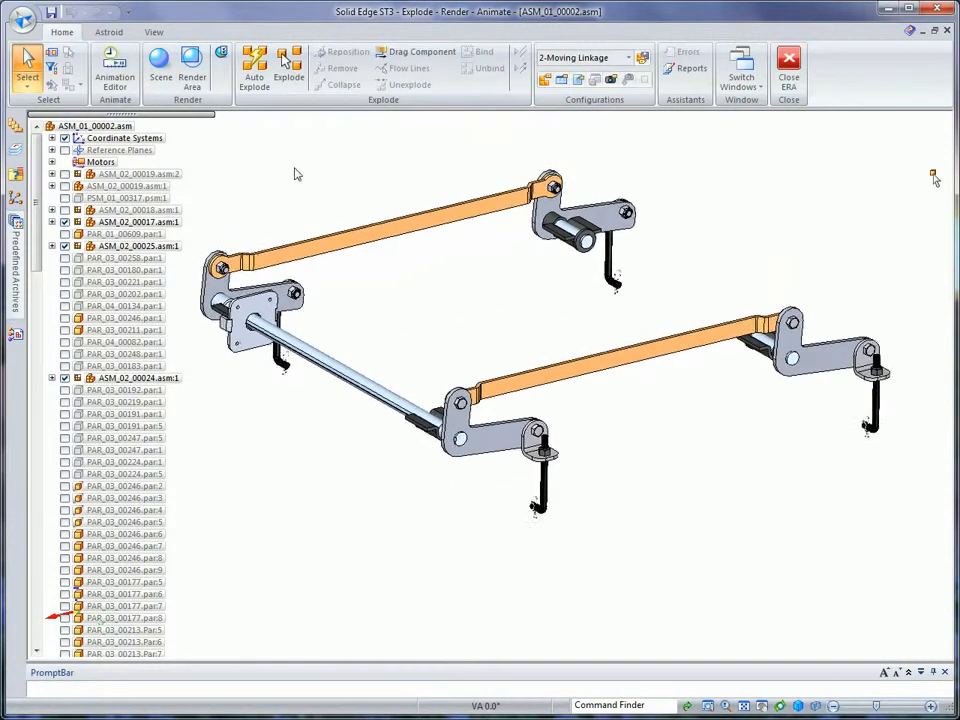
left_click(160, 68)
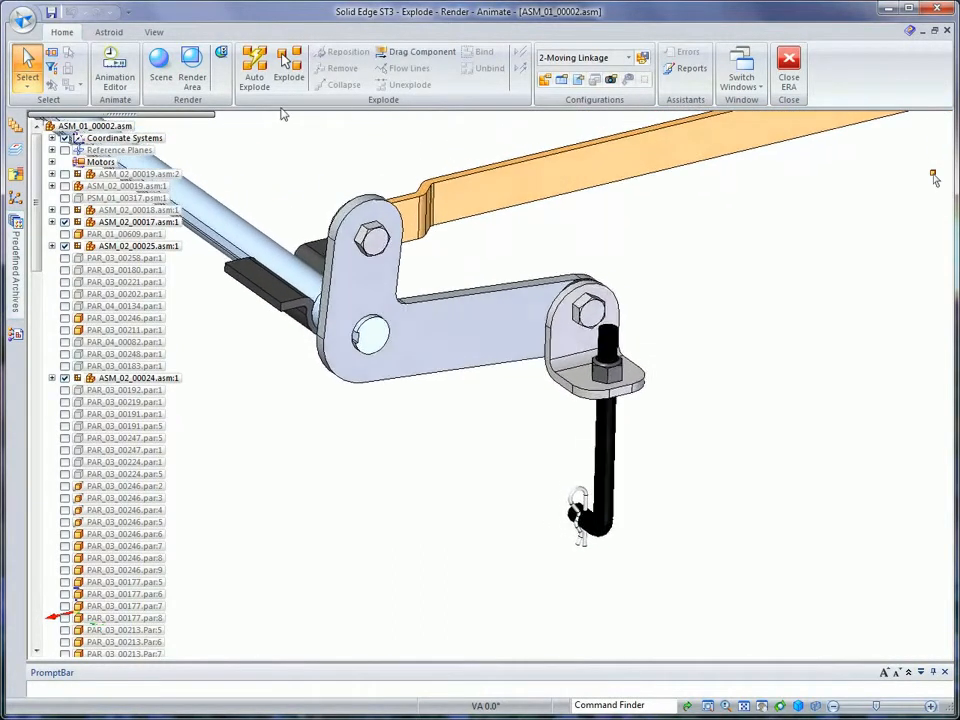
left_click(161, 66)
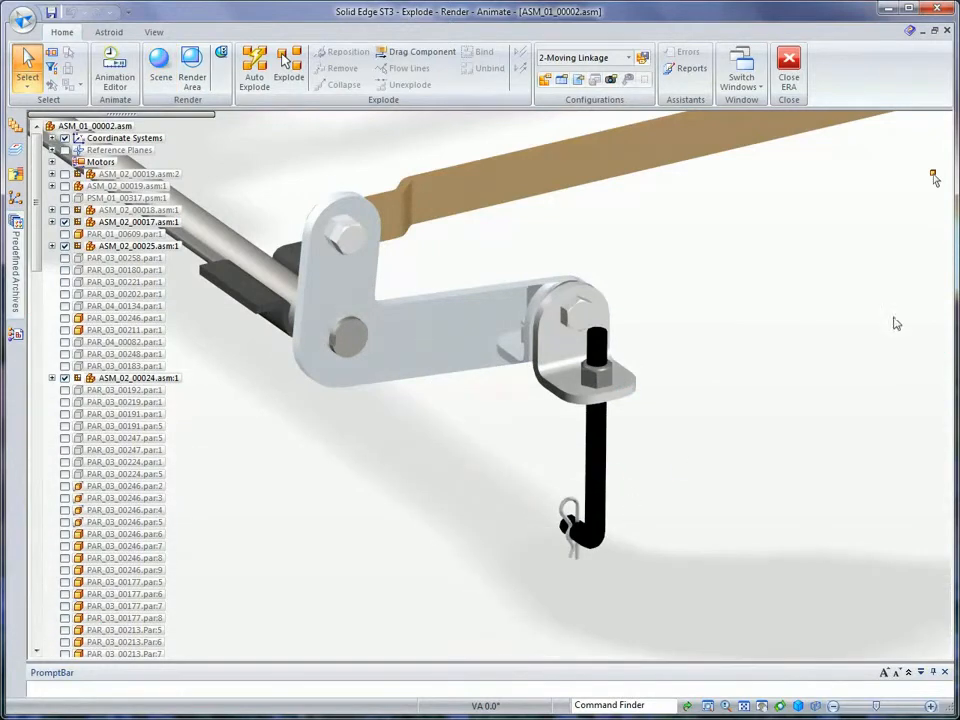
scroll(896, 315, "down", 6)
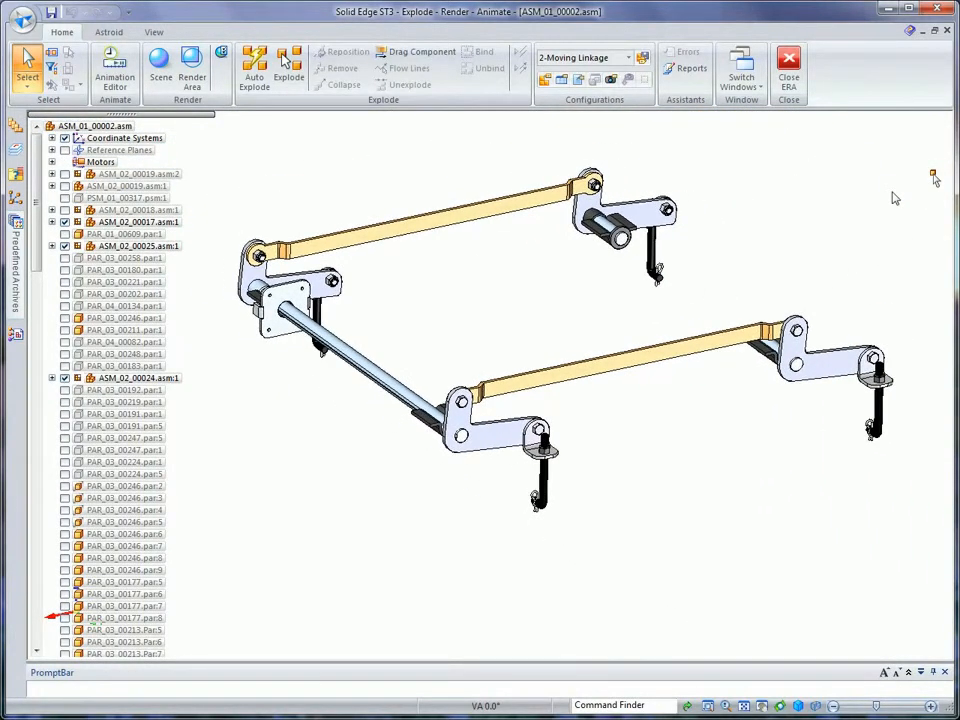
left_click(161, 63)
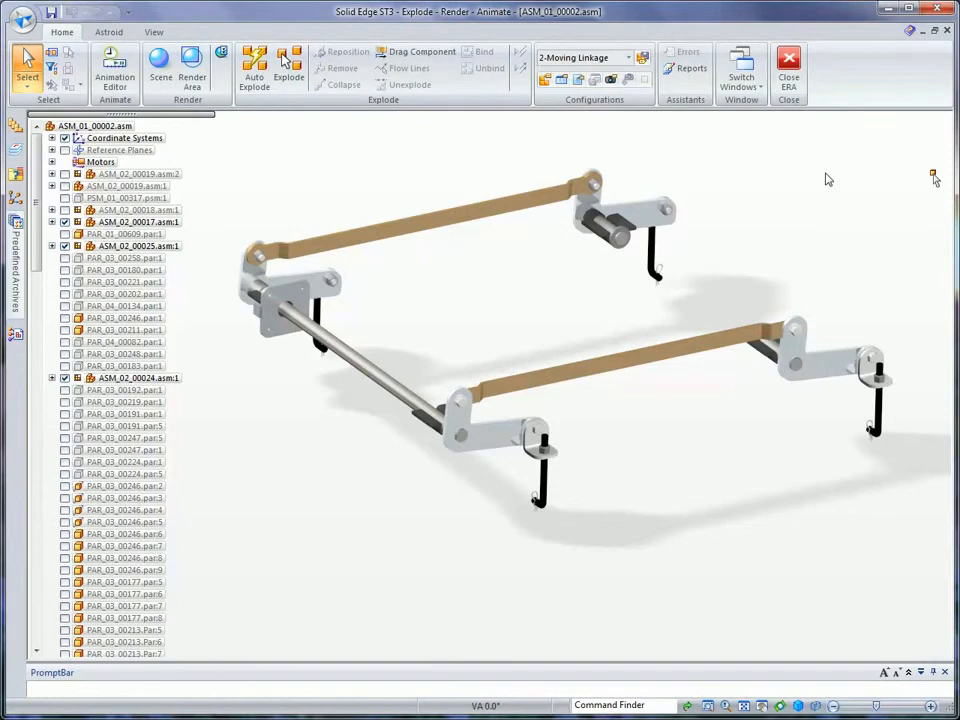
Step: Close the Explode-Render-Animate environment and return to the complete mower assembly
left_click(788, 70)
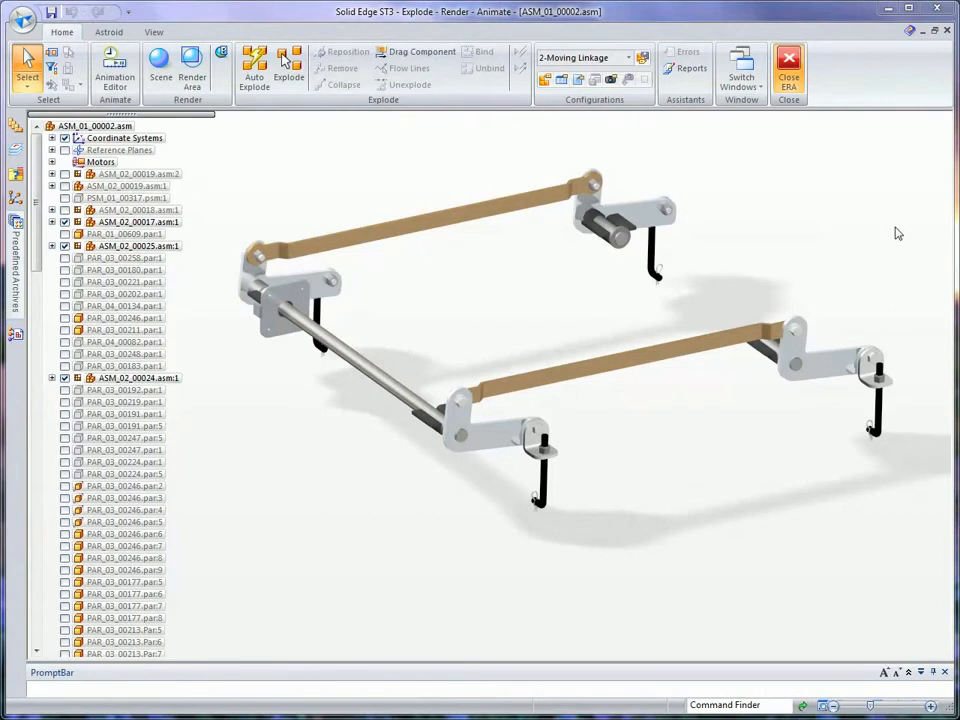
scroll(390, 171, "down", 4)
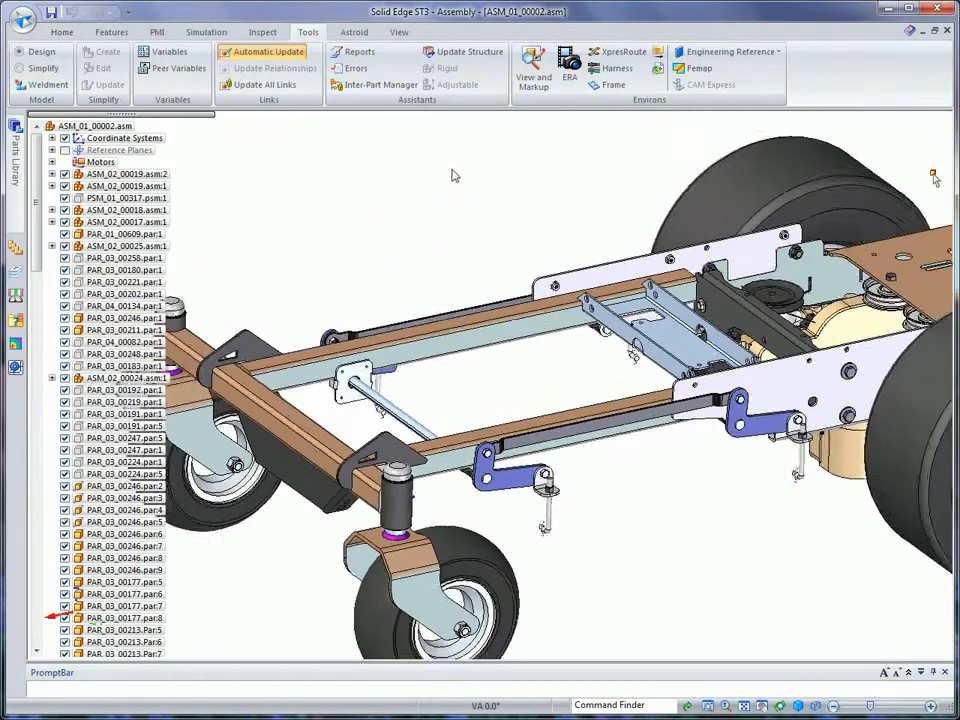
scroll(403, 171, "down", 2)
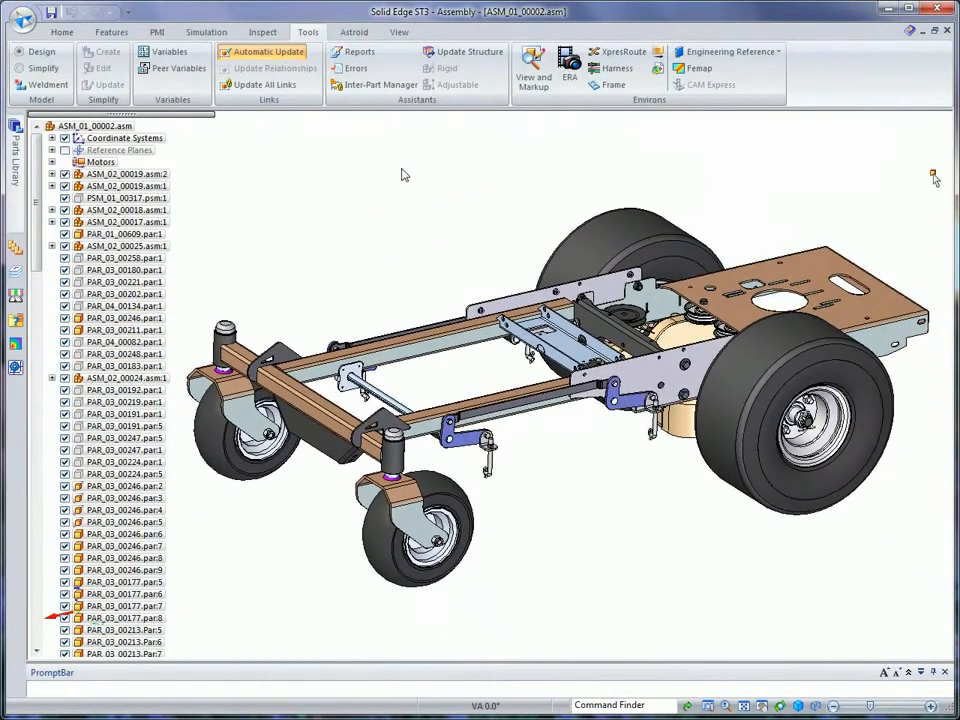